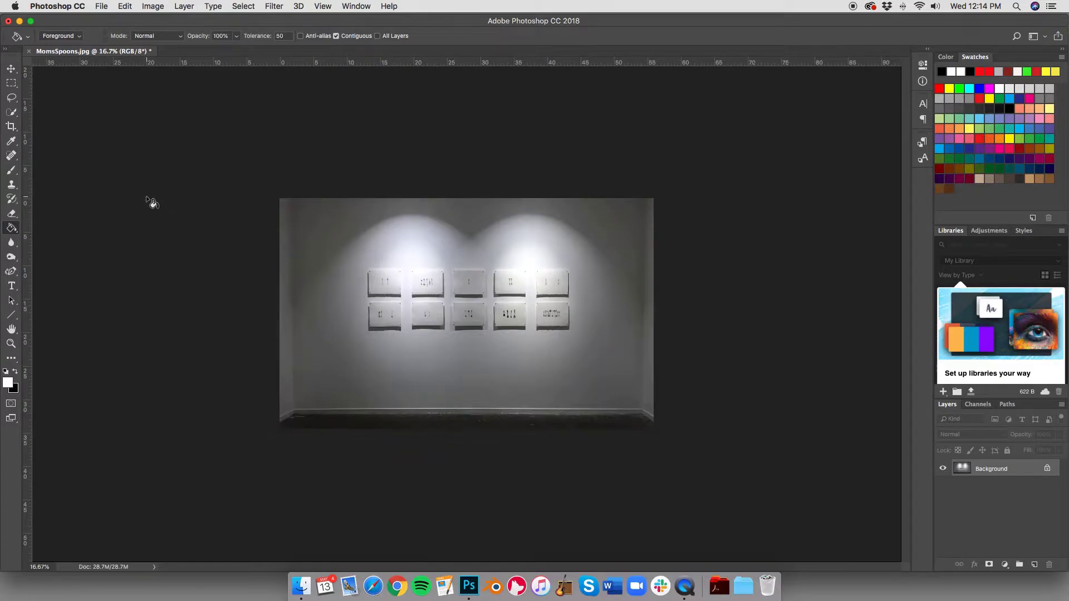
Show the Actions panel and go to the end of its action list.
click(359, 7)
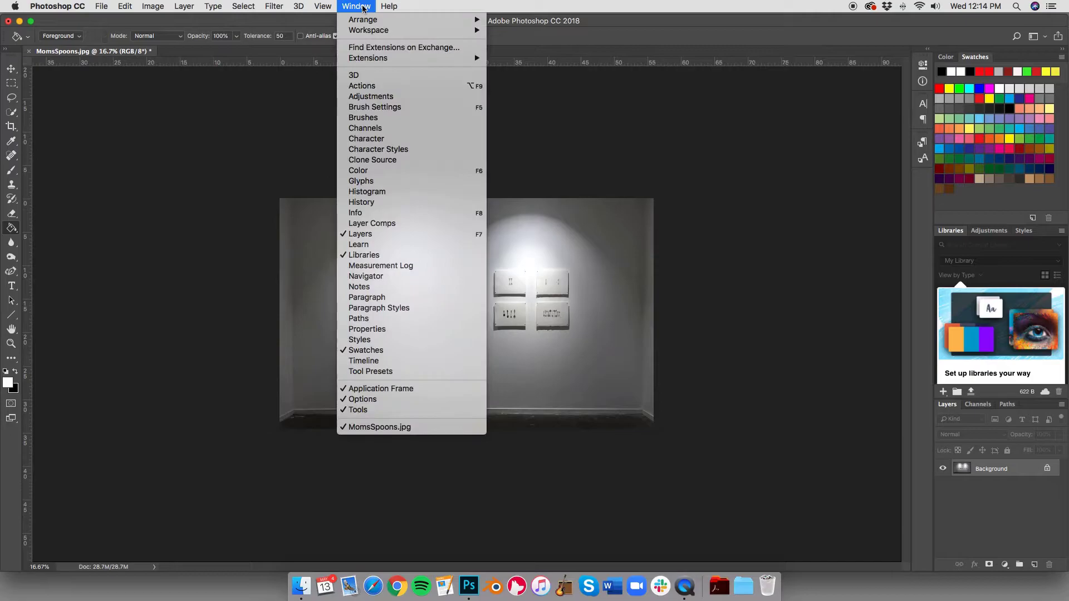
click(371, 88)
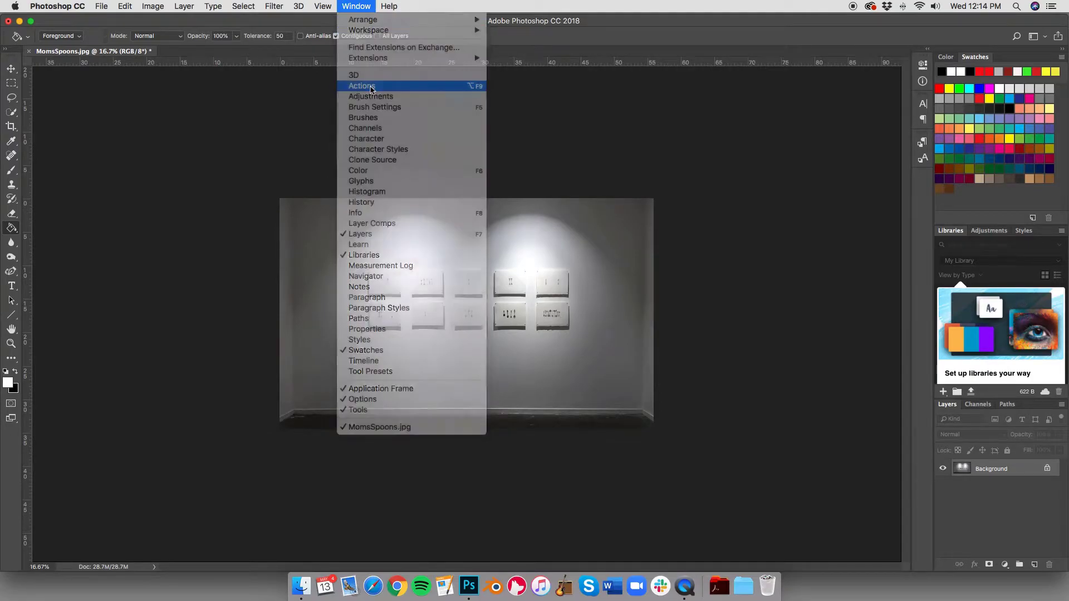
scroll(851, 149, down, 5)
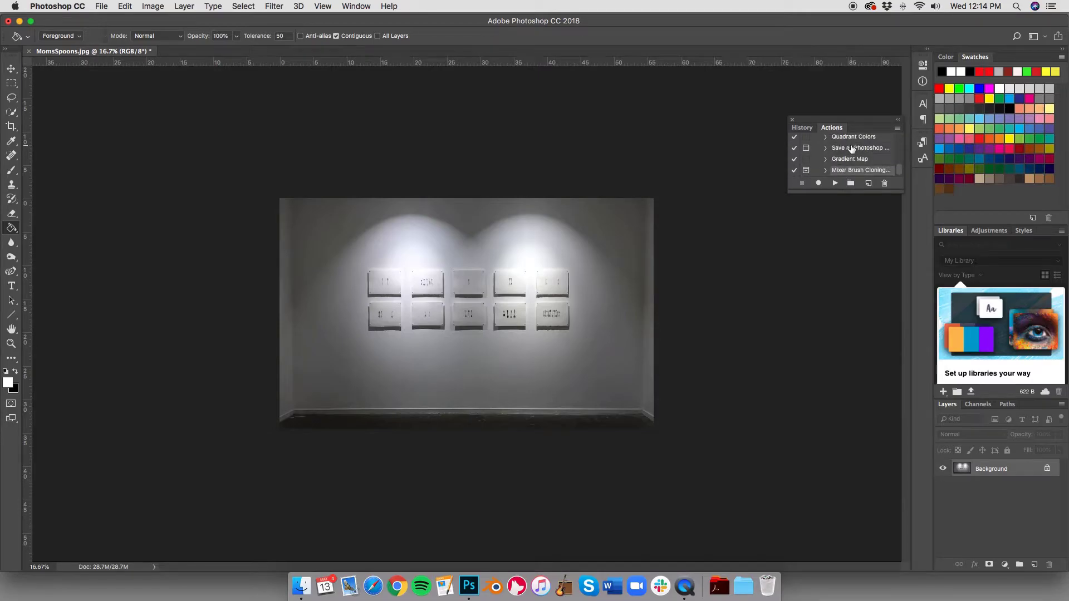
Create a new action named PDFpresentationHorizontal in the Default Actions set and start recording it.
click(897, 128)
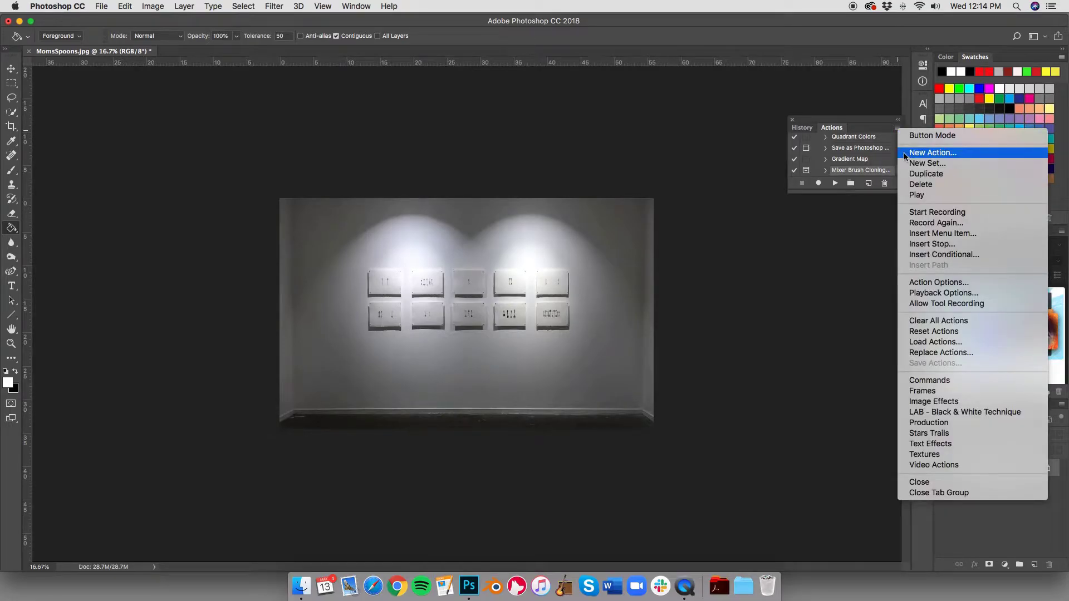
click(905, 154)
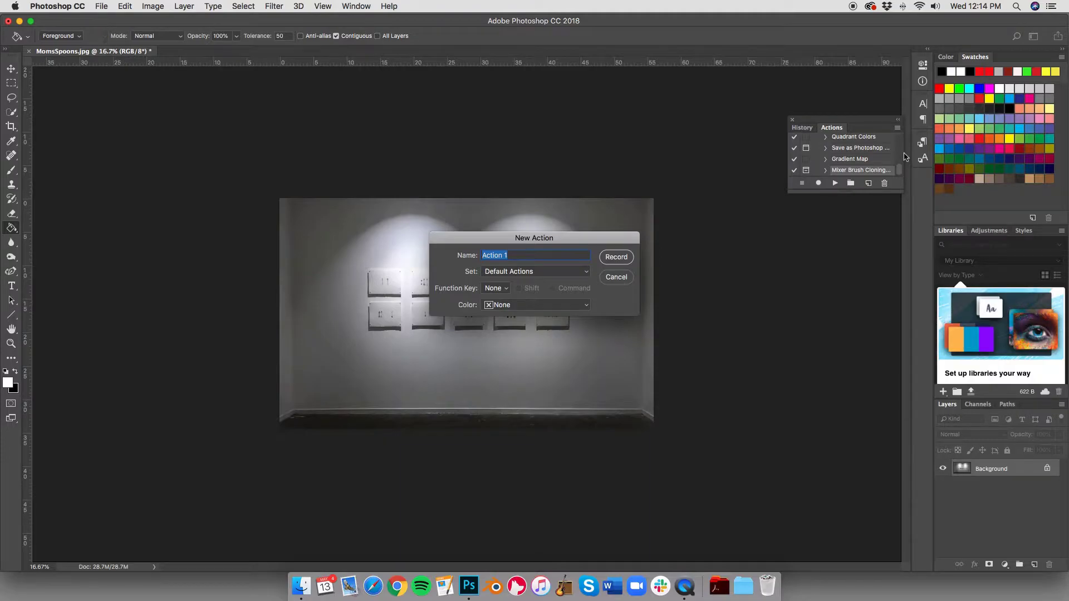
text(PDFpresentaion)
key(BackSpace)
key(BackSpace)
key(BackSpace)
text(tionHorizont)
key(BackSpace)
text(onta)
click(624, 262)
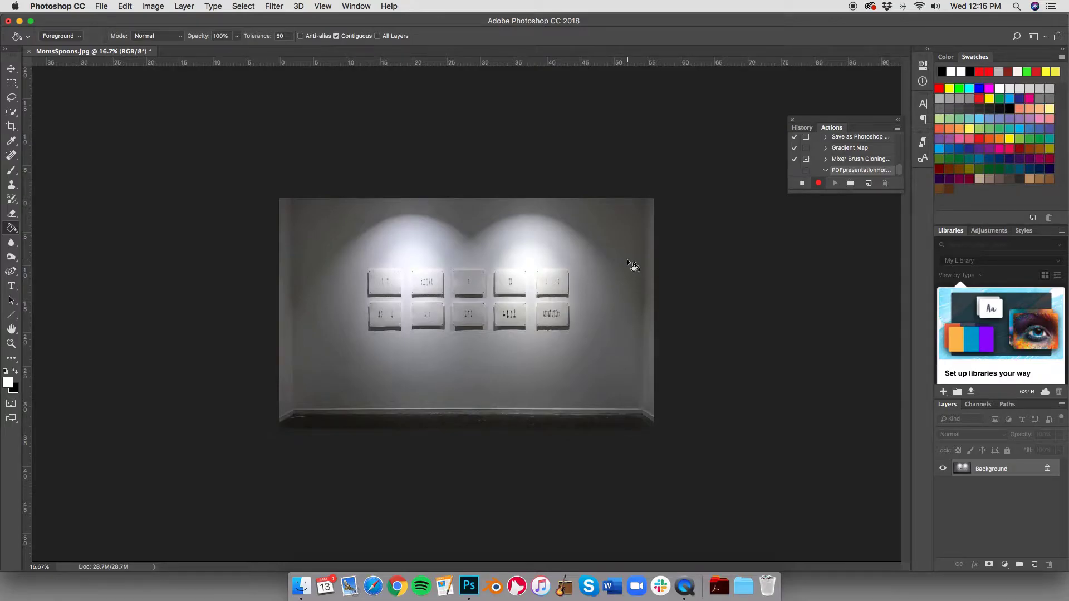
Convert the locked Background into a regular layer, keeping the default name Layer 0.
double_click(1018, 473)
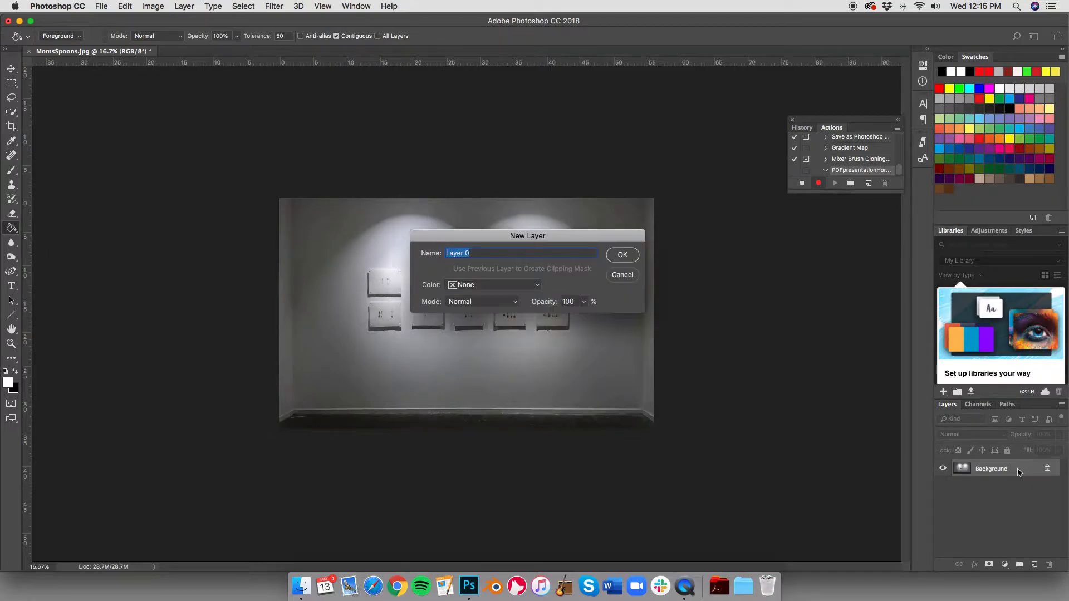
key(Return)
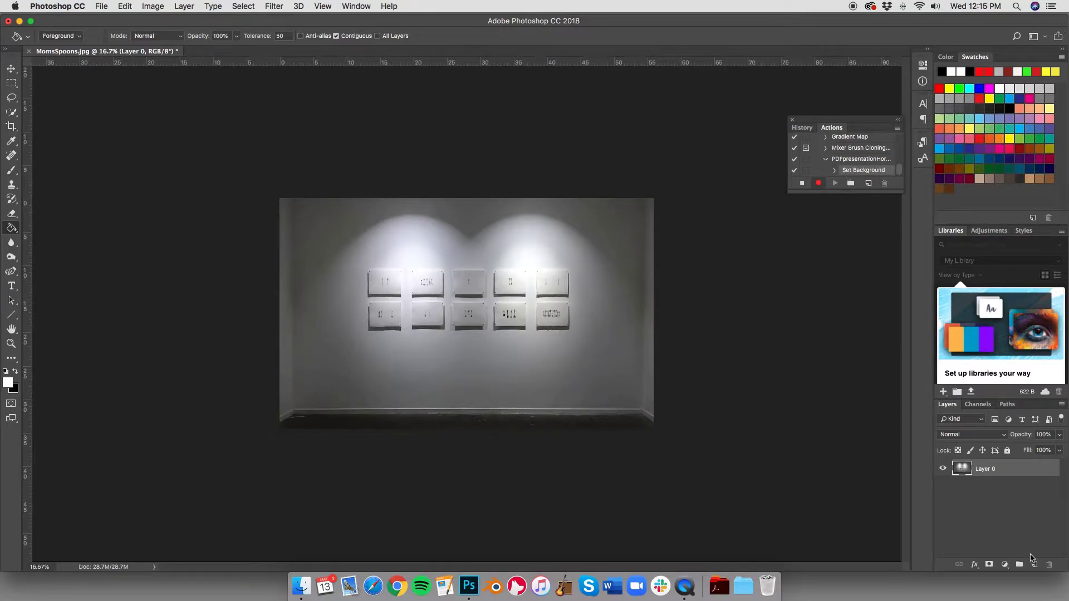
Turn off resampling for the image size and set the resolution to 300 pixels/inch.
click(154, 6)
click(174, 93)
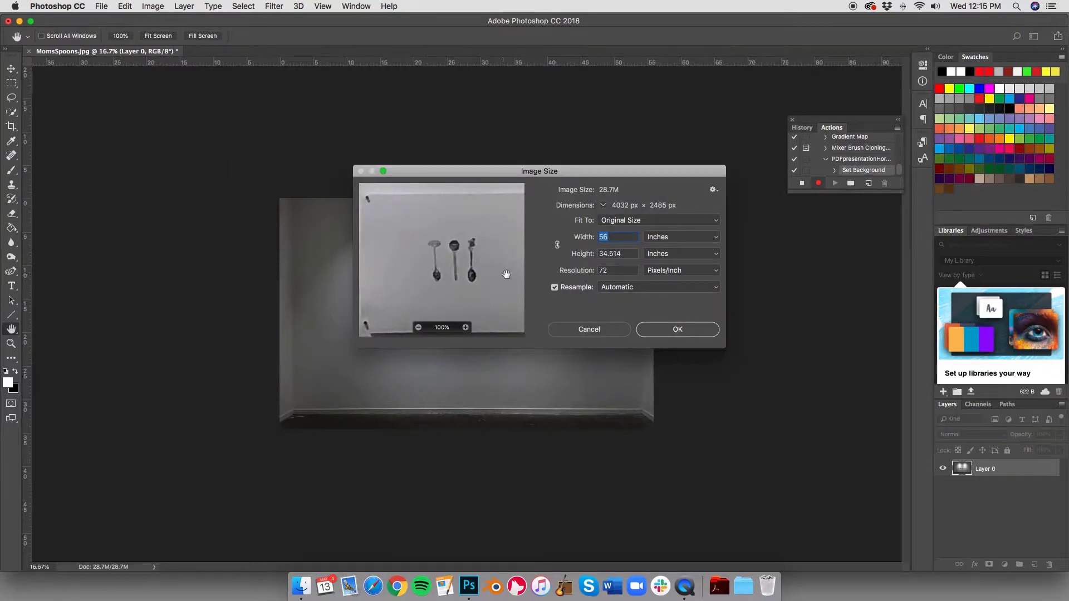
click(558, 290)
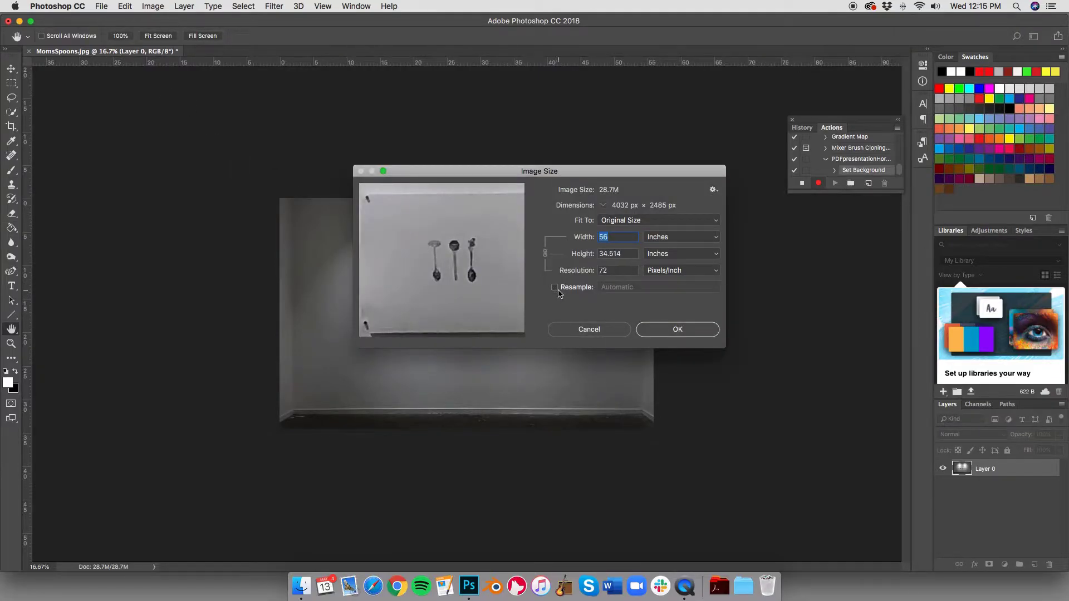
click(688, 329)
key(g)
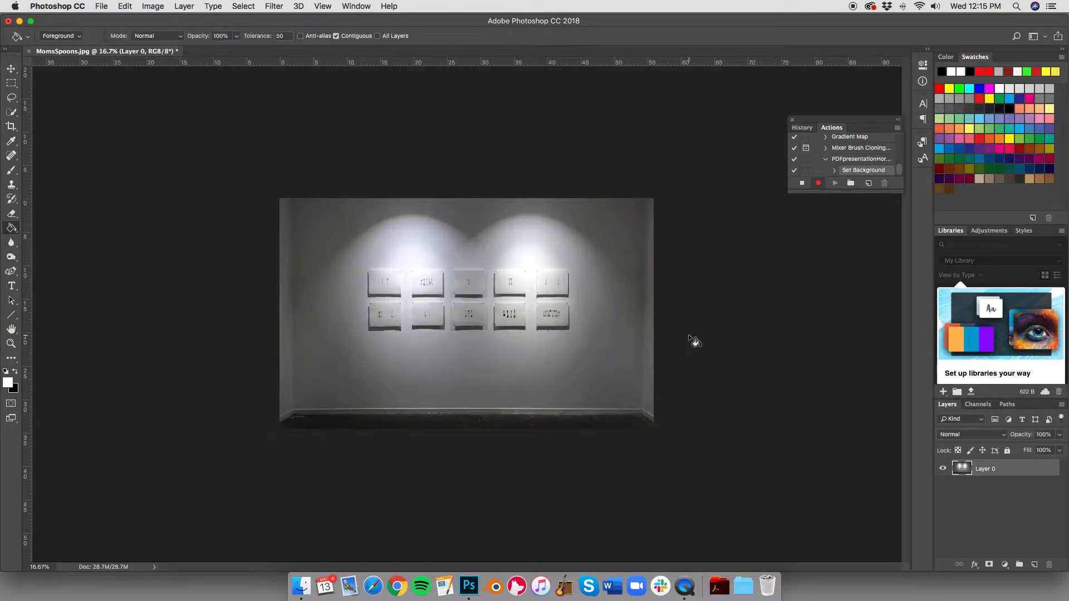
click(153, 7)
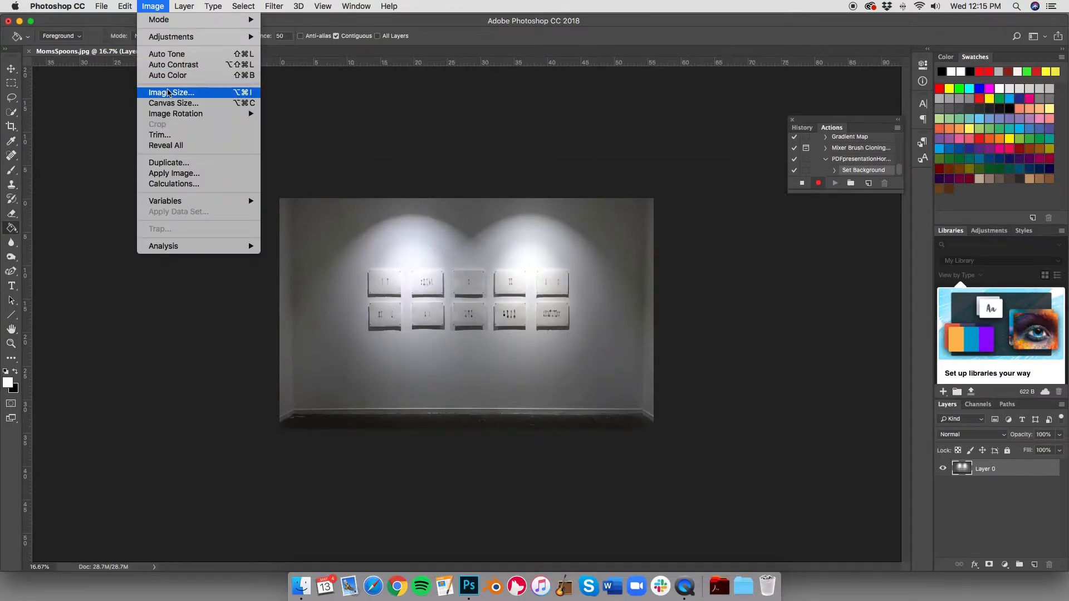
click(168, 93)
click(564, 271)
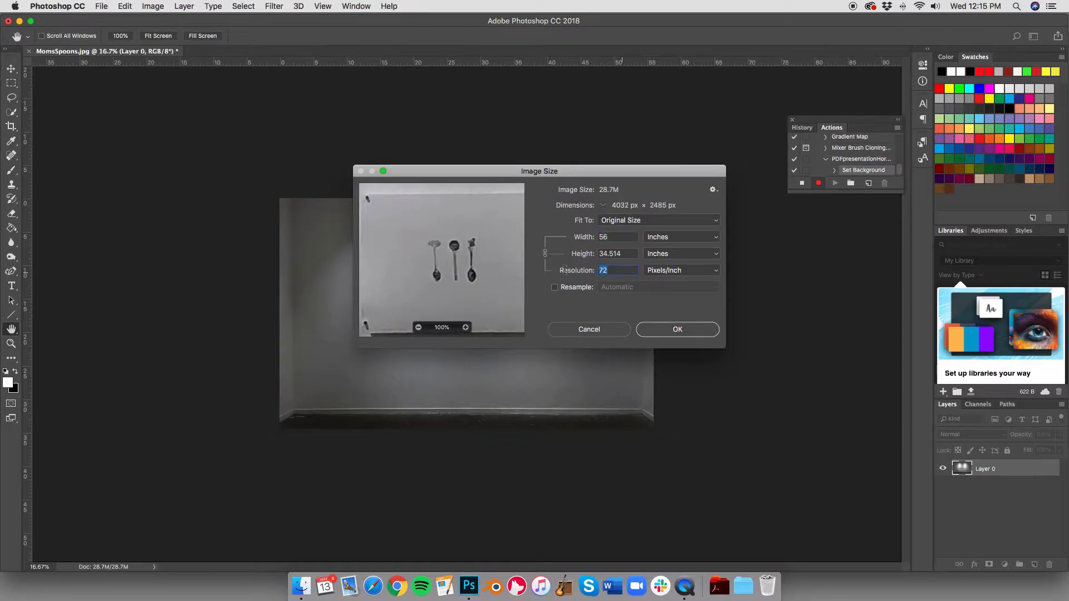
text(300)
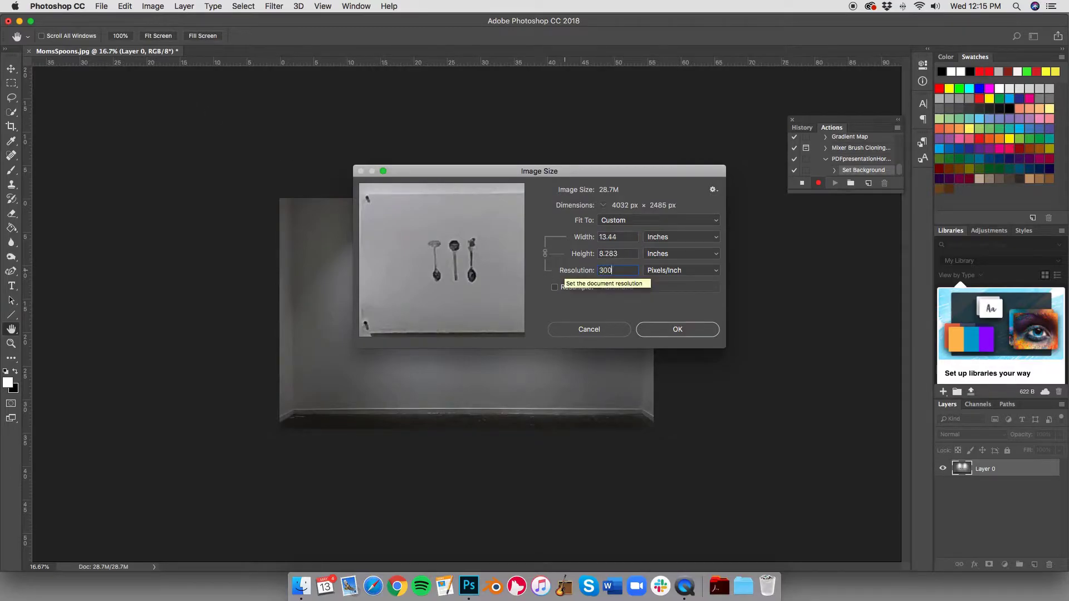
click(673, 332)
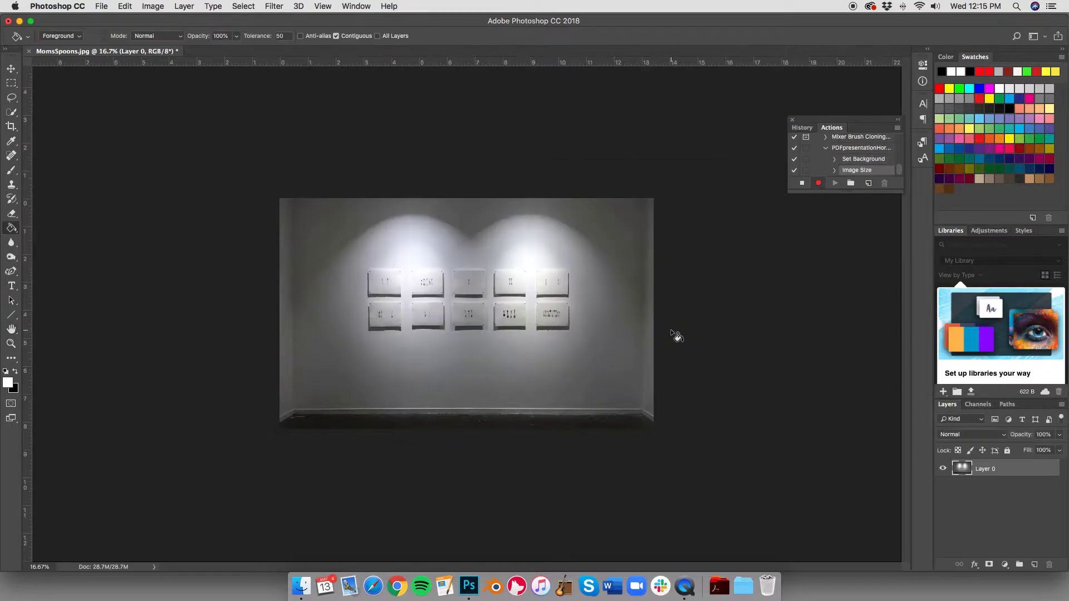
Set the image width to 10 inches with resampling off.
click(153, 6)
click(160, 92)
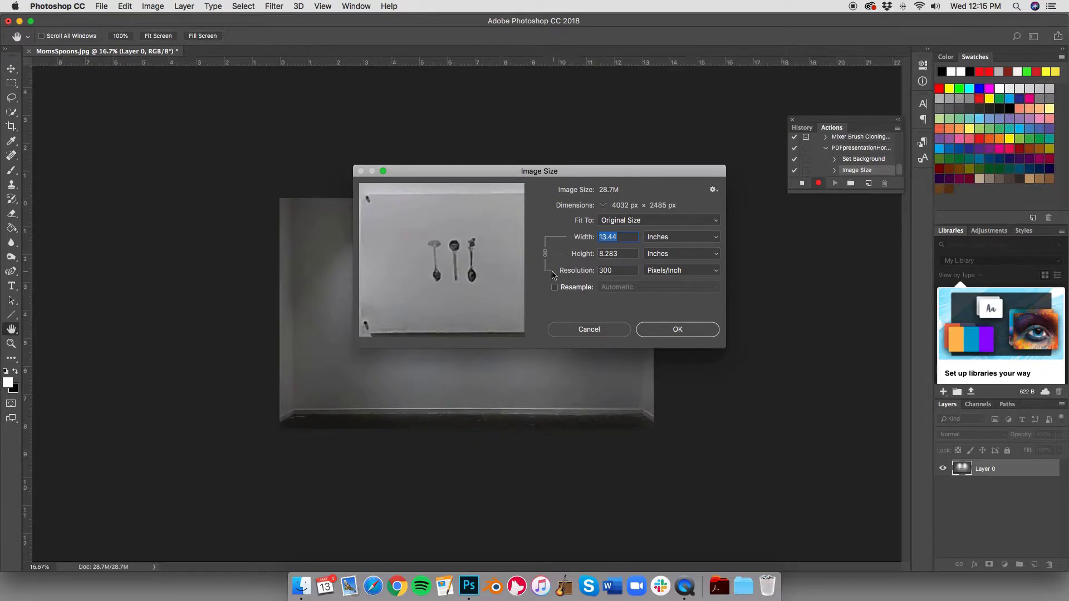
text(10)
click(684, 331)
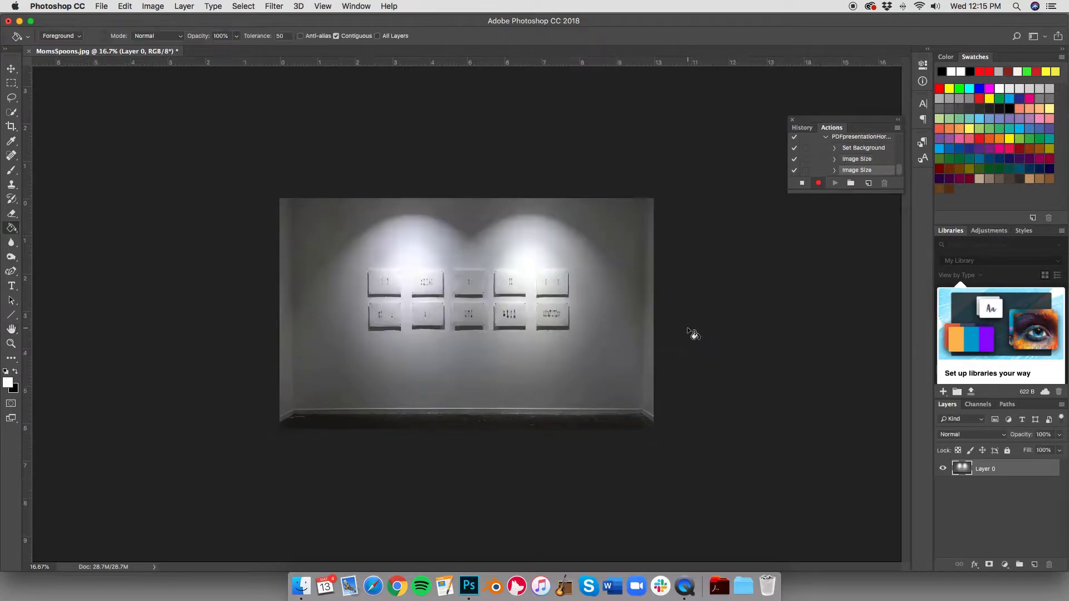
Turn image resampling back on and set the resolution to 300 pixels/inch.
click(152, 6)
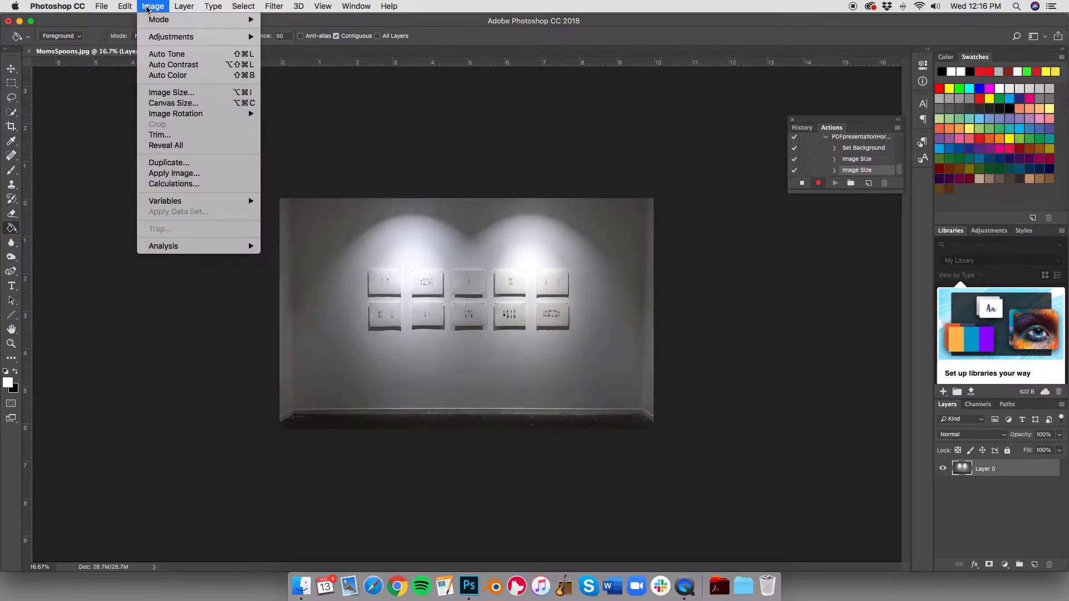
click(166, 93)
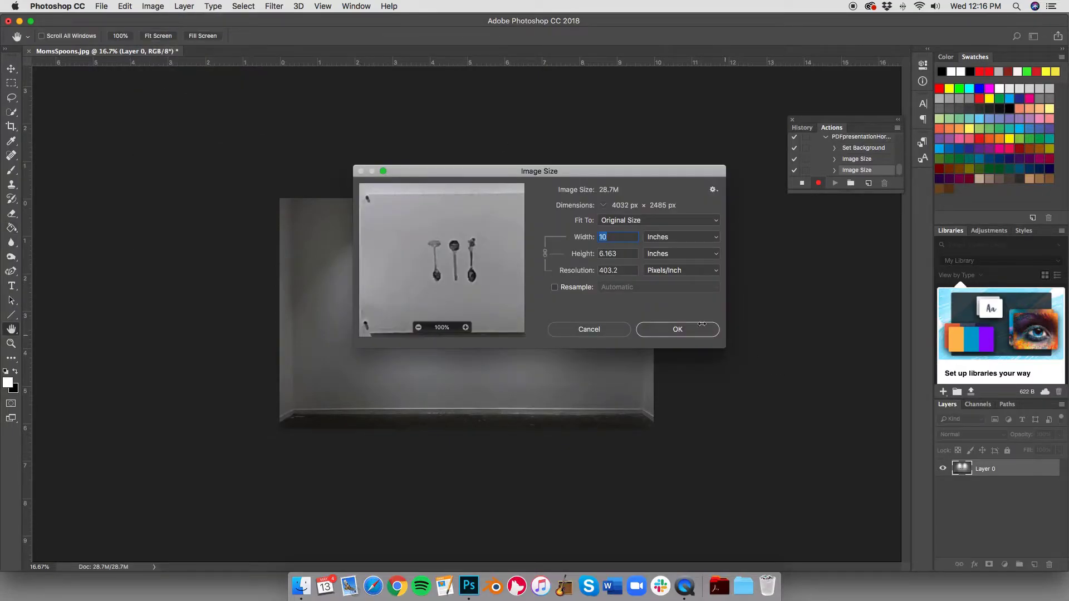
click(555, 288)
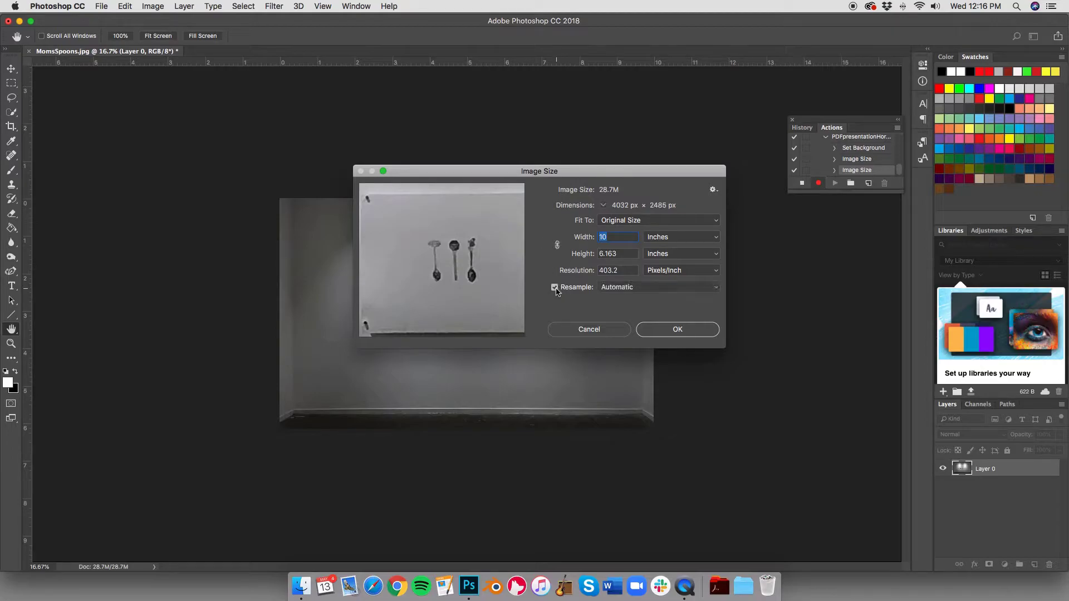
click(696, 334)
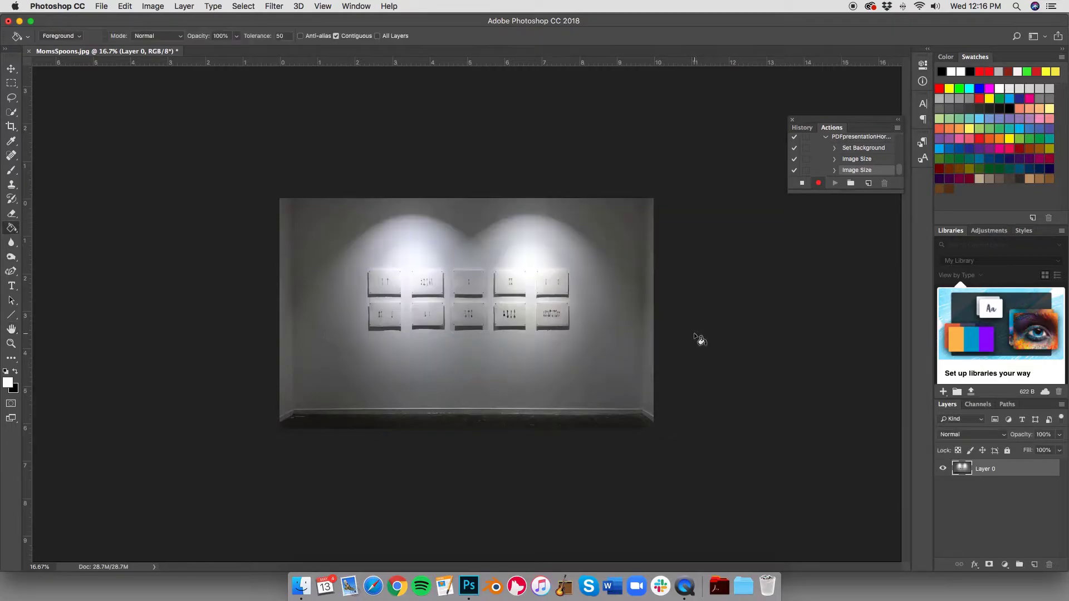
click(158, 8)
click(172, 92)
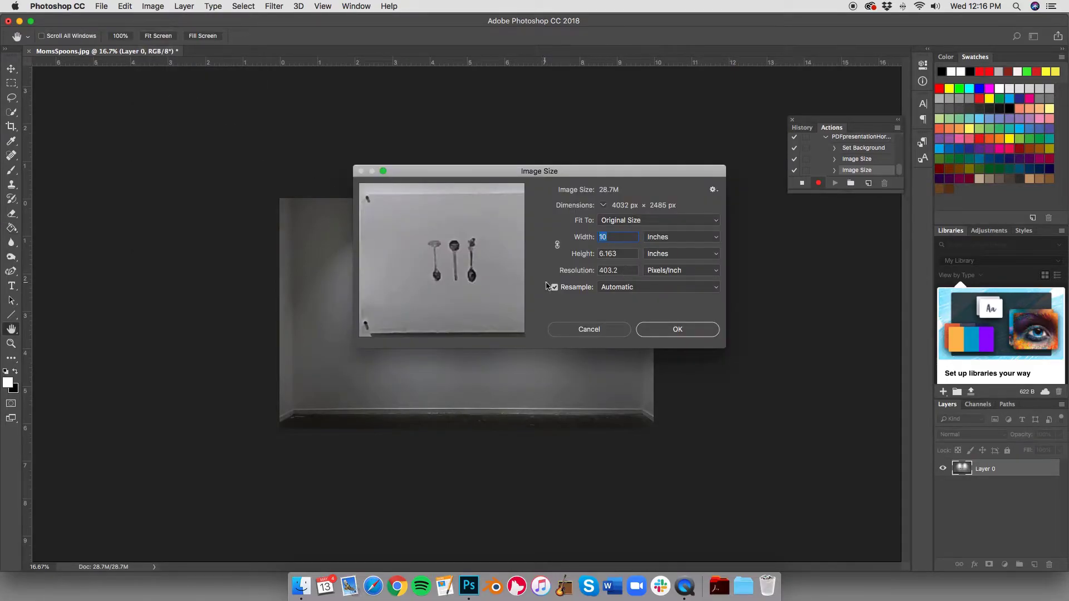
double_click(609, 270)
text(300)
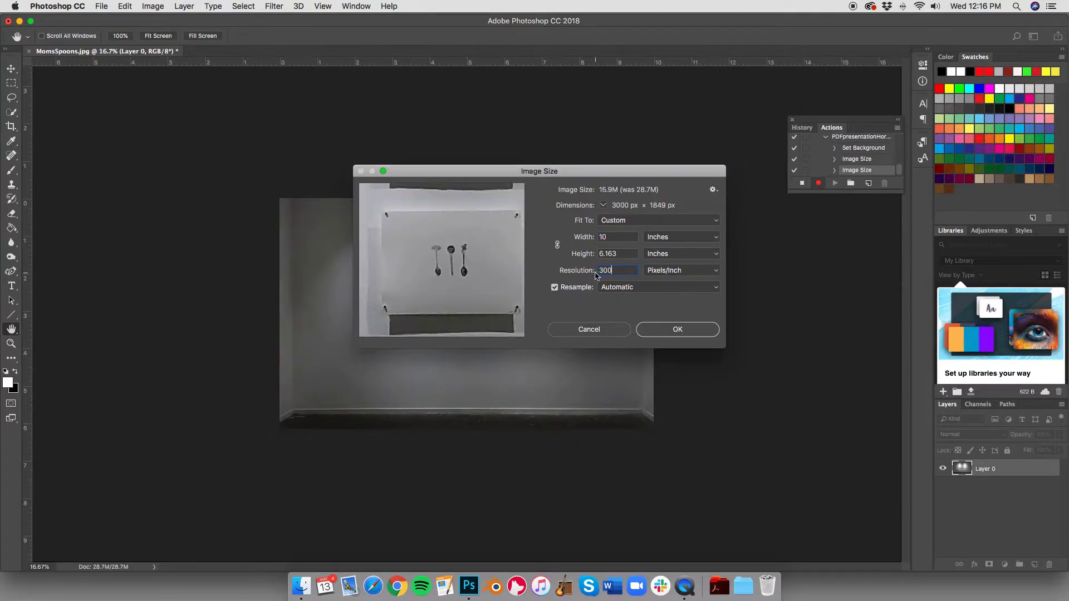
click(677, 330)
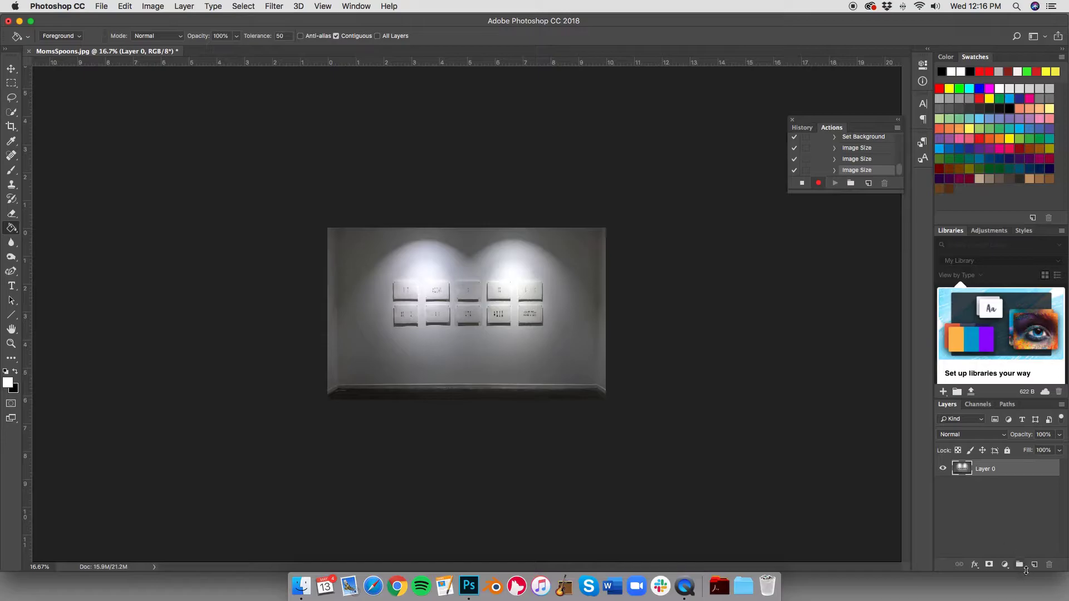
Add a new empty layer and move it beneath the photo layer.
click(1034, 565)
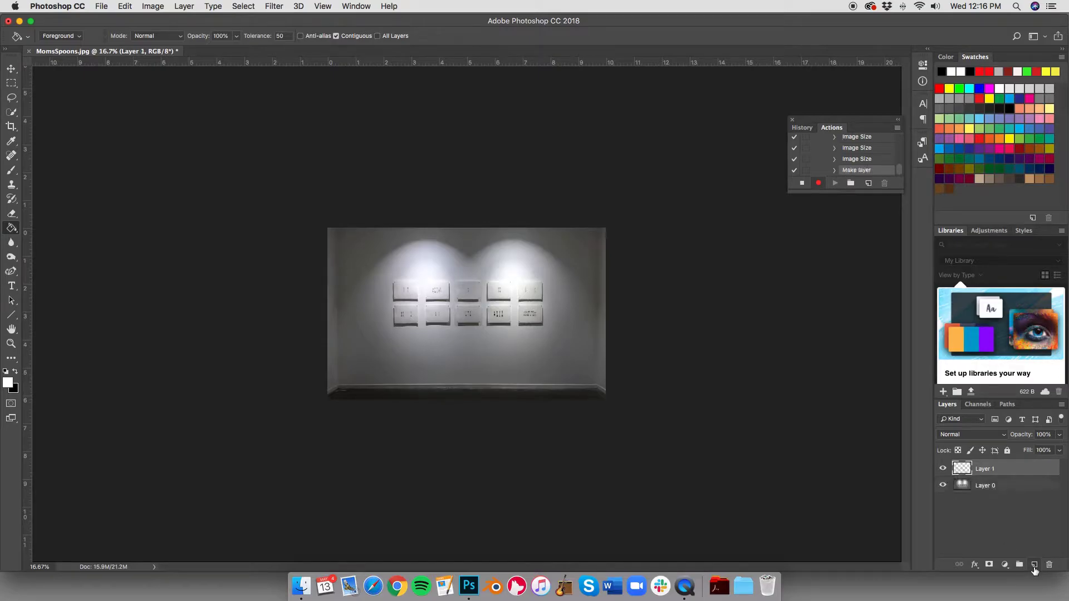
drag(1014, 473, 1011, 497)
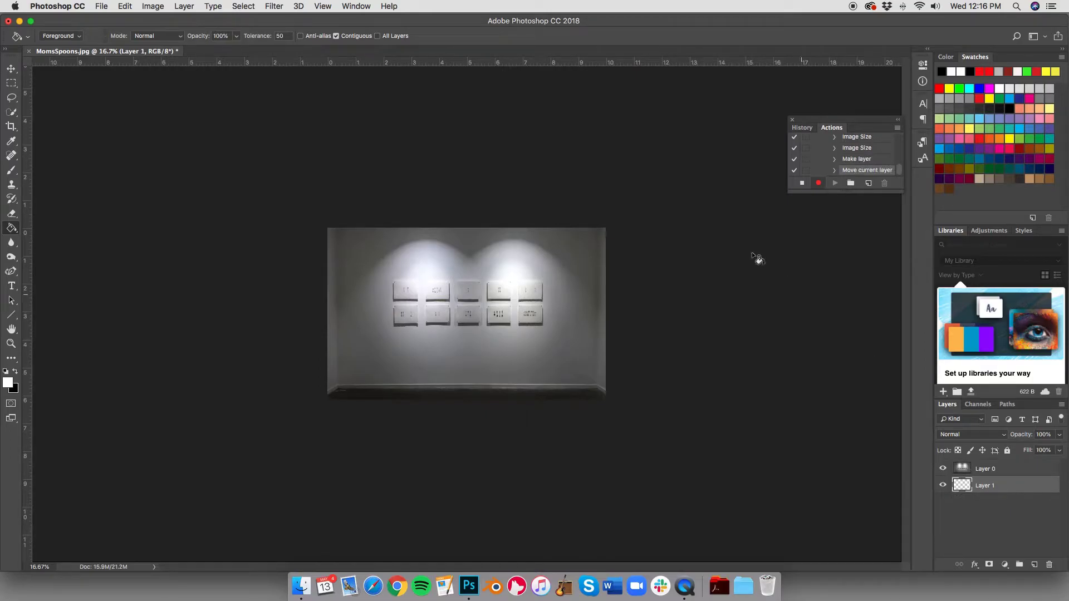
Resize the canvas to 11 inches wide and 8.5 inches high, keeping the centre anchor.
click(154, 7)
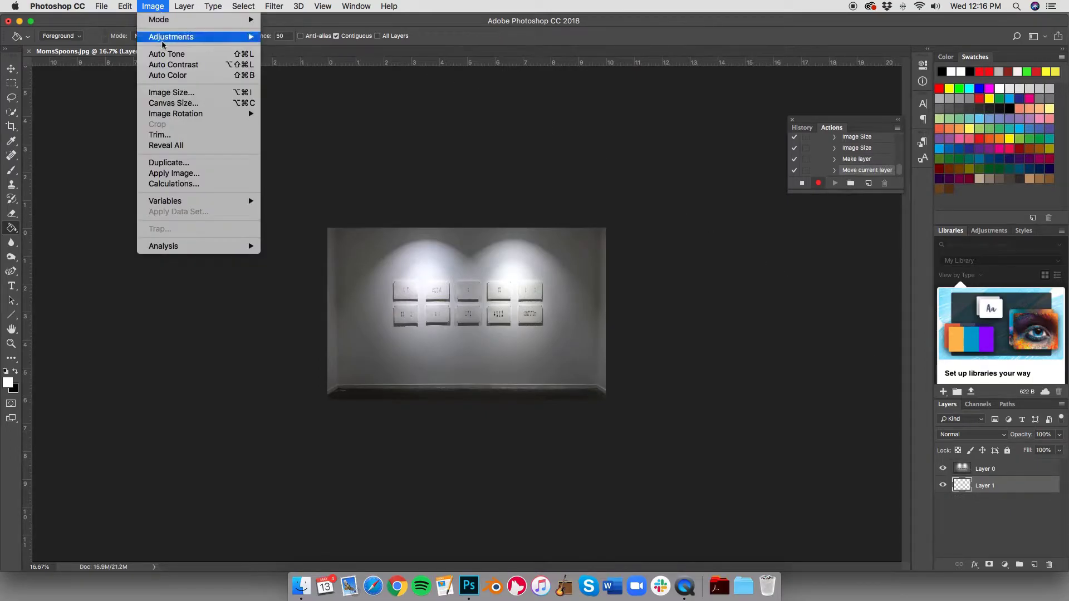
click(173, 103)
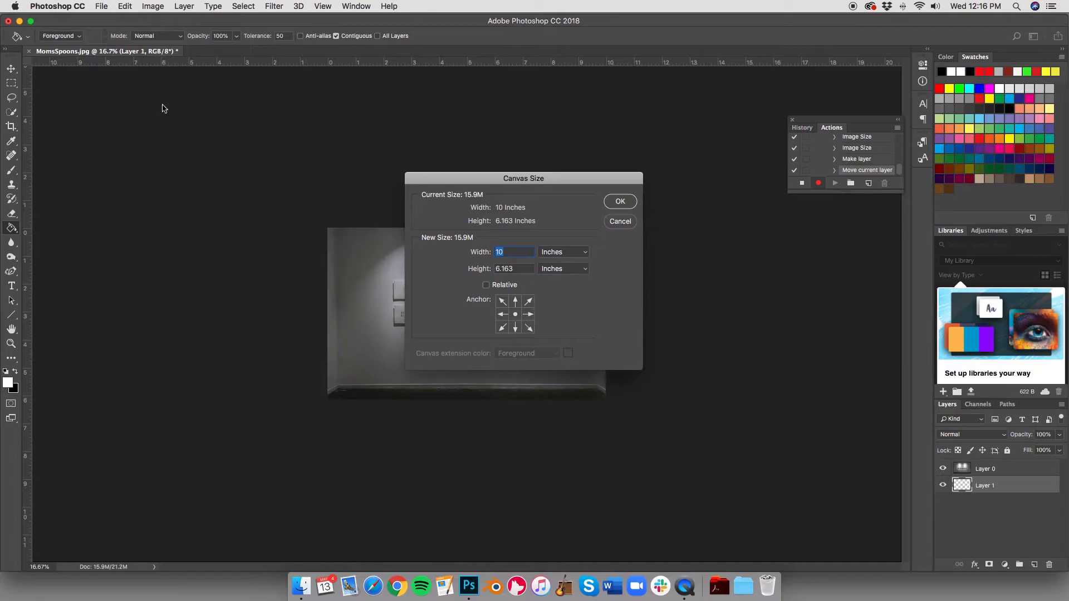
text(11)
double_click(520, 271)
text(8.5)
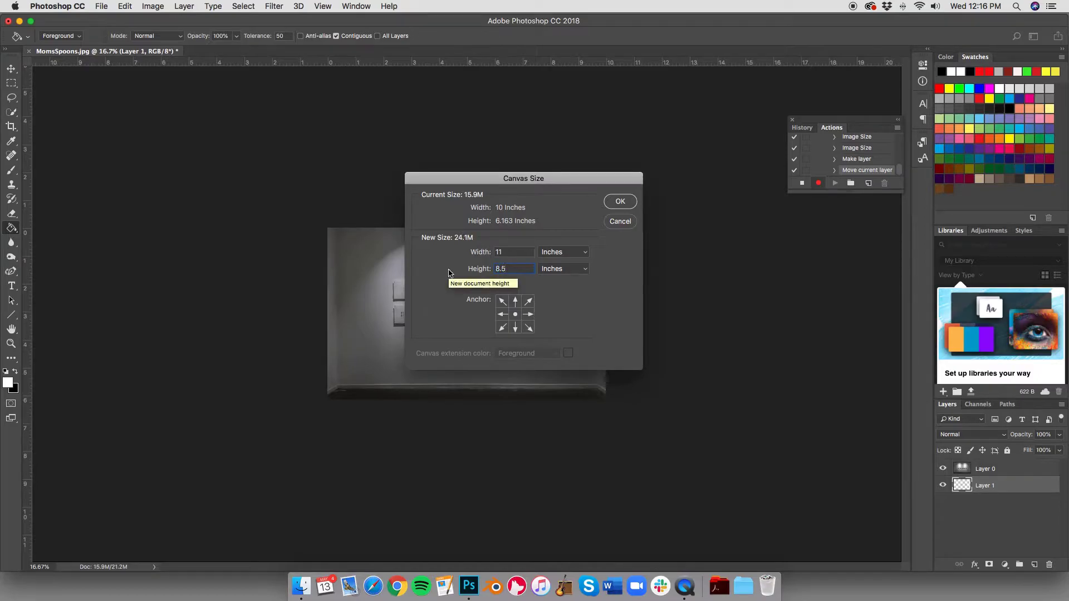
click(621, 201)
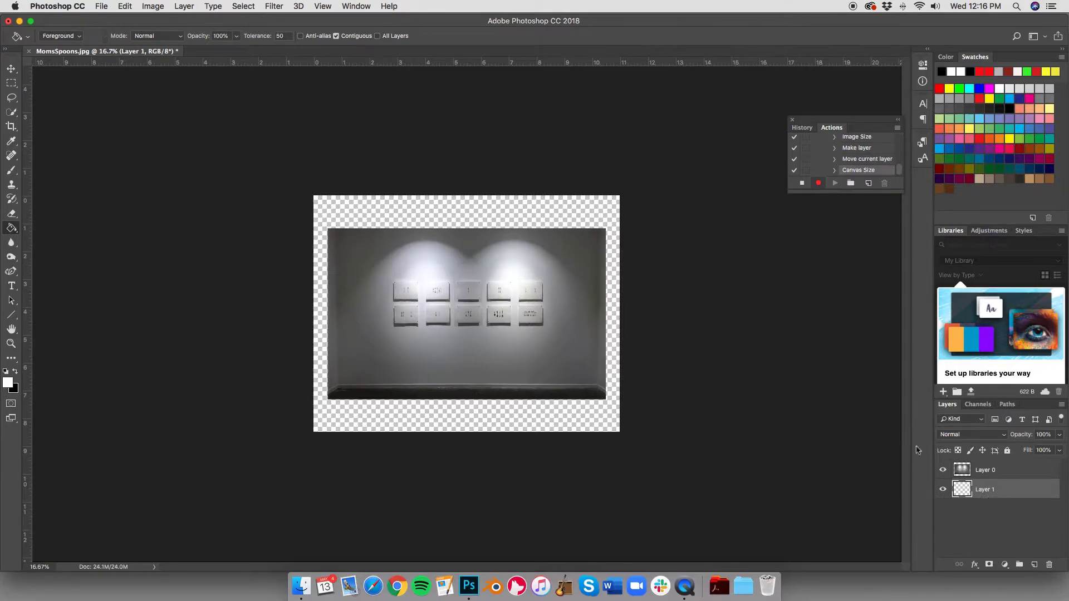
Fill the empty layer beneath the photo with the white foreground colour and stop recording the action.
click(531, 204)
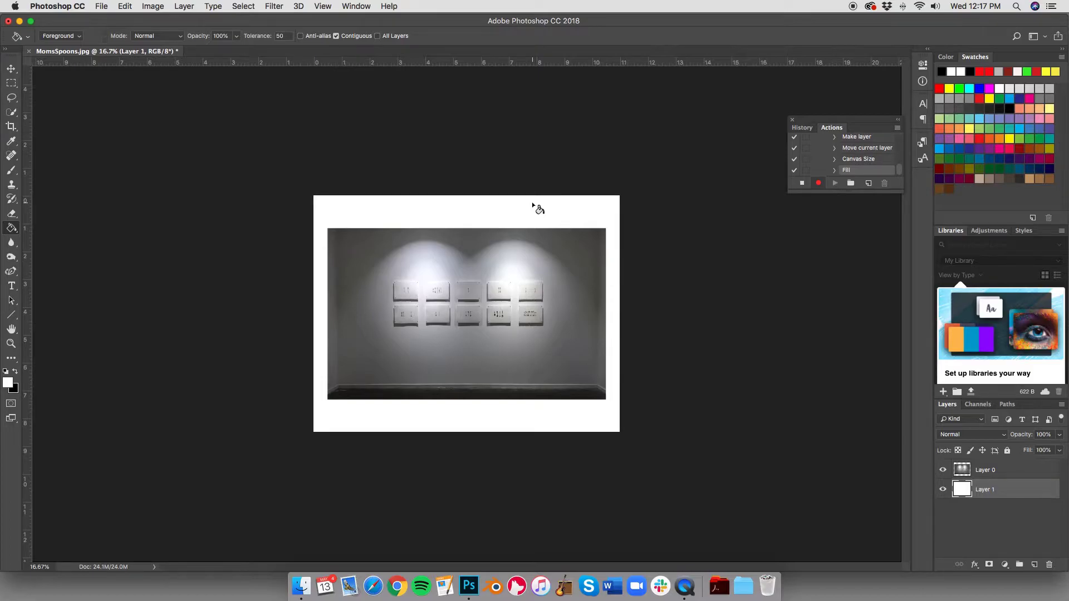
click(802, 185)
Undo all recorded edits to the photo, back to its original locked Background.
key(super+alt+z)
key(super+alt+z)
key(super+alt+z)
key(super+alt+z)
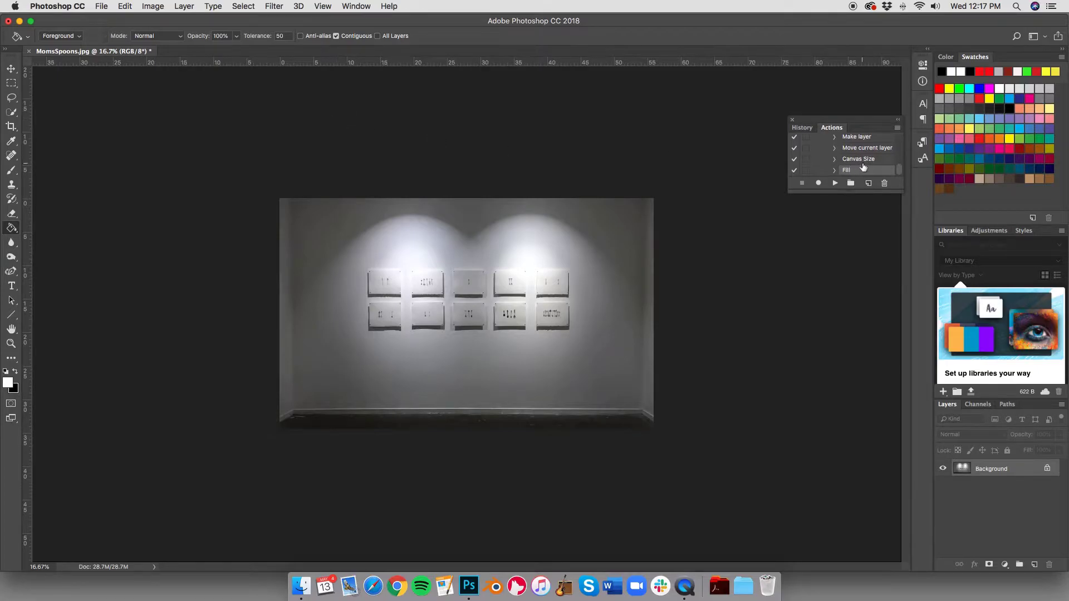
Play the whole PDFpresentationHorizontal action on the original photo.
scroll(862, 167, up, 5)
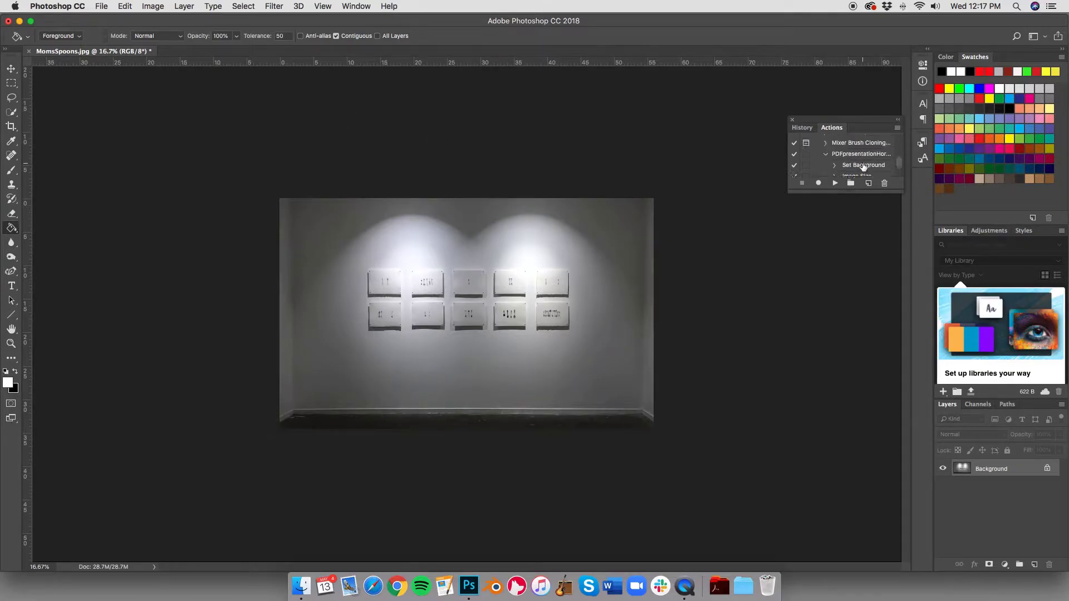
click(864, 156)
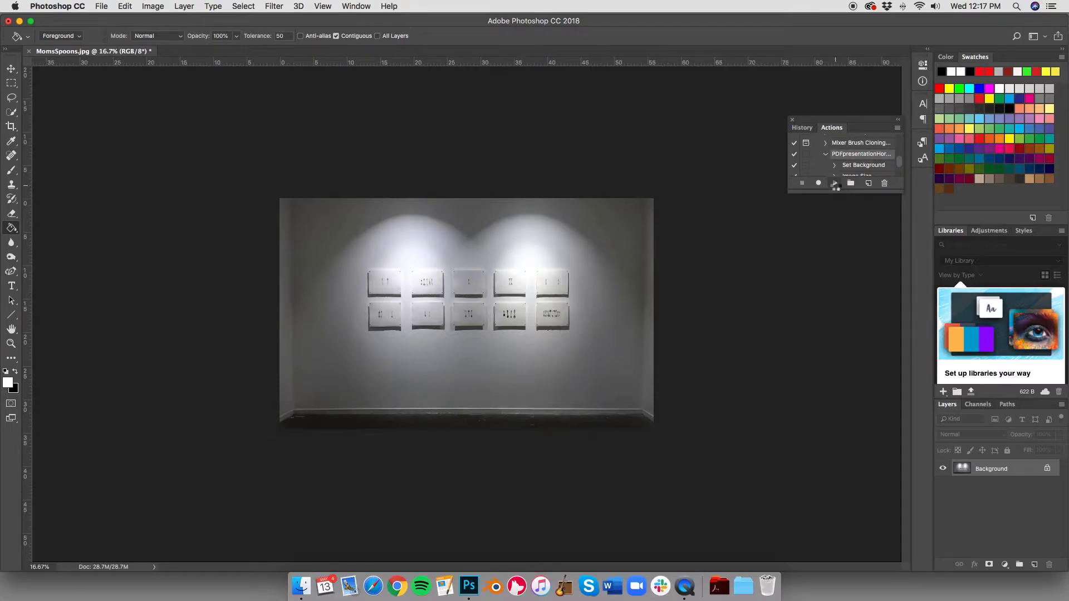
click(835, 183)
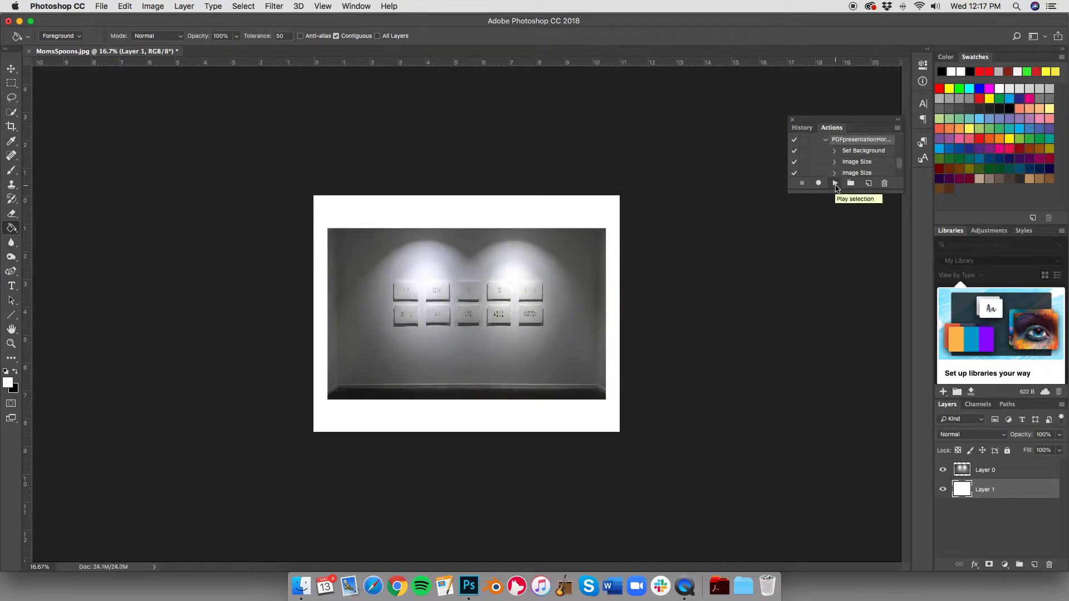
Check the width, height and resolution of the processed MomsSpoons.jpg in the Image Size dialog.
click(153, 7)
click(167, 93)
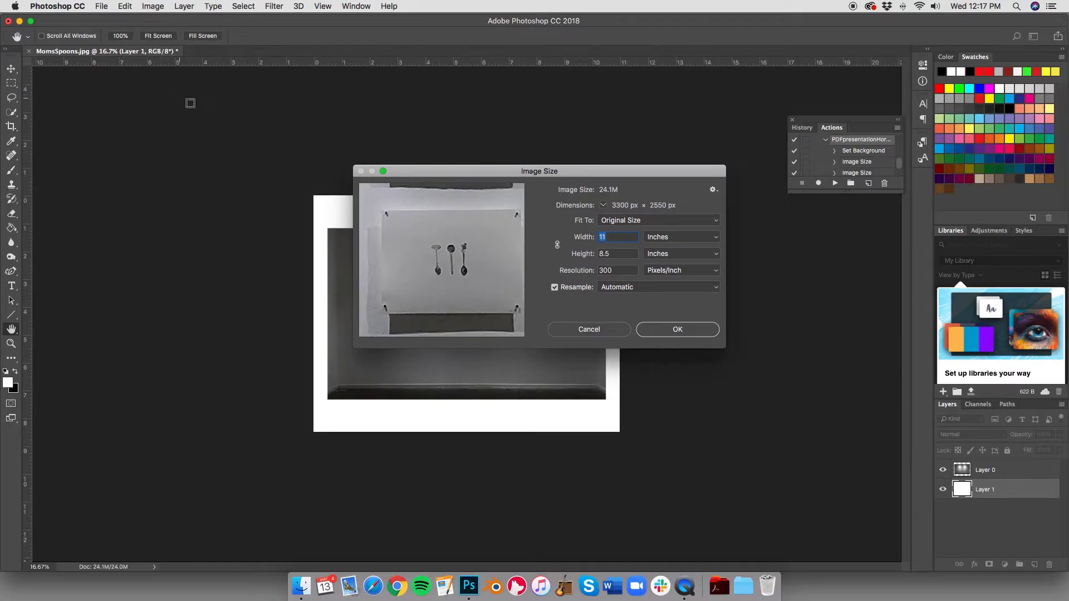
click(688, 331)
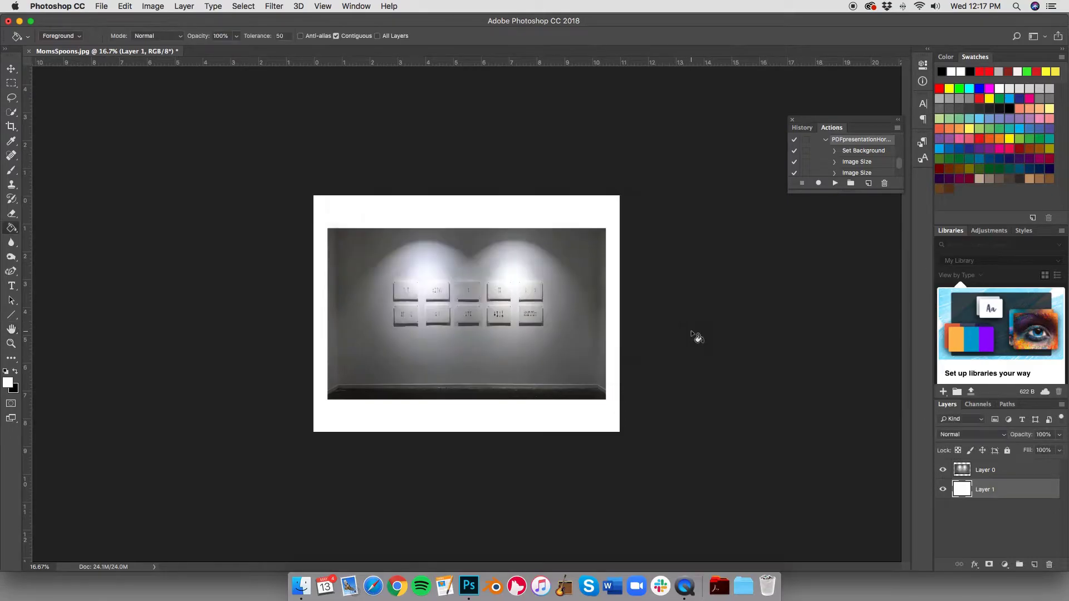
Open ModernBaseball.JPG from the Horizontal Images folder inside Photoshop 5.
click(102, 7)
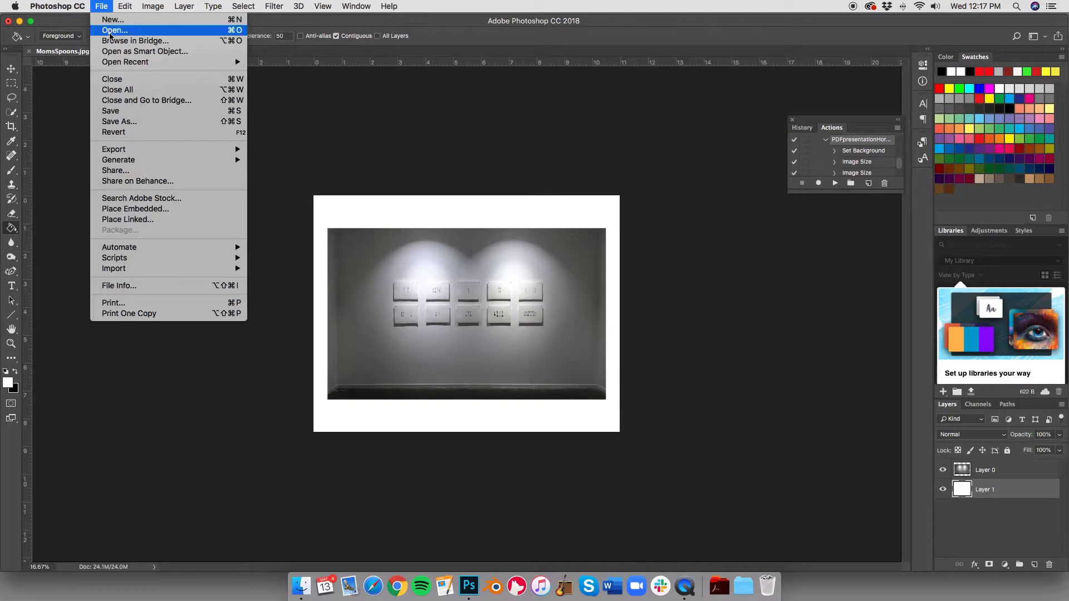
click(110, 32)
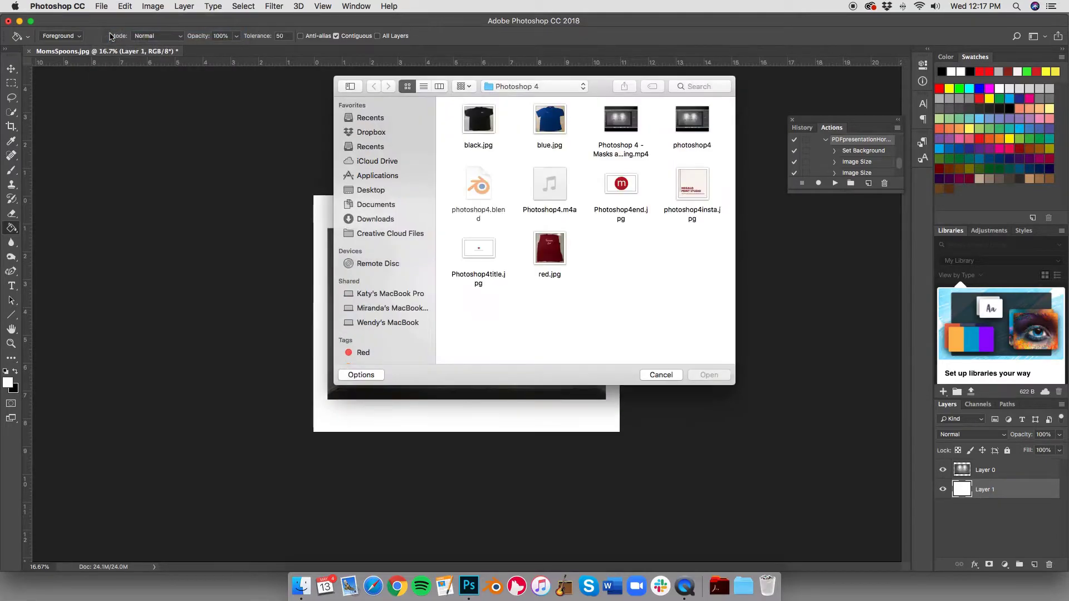
click(543, 87)
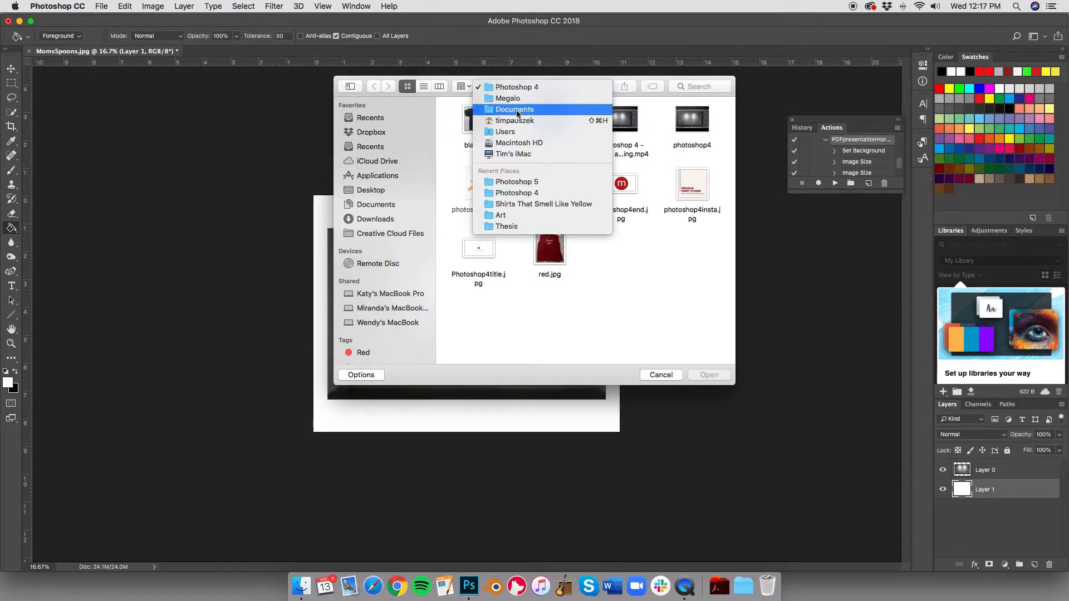
click(524, 177)
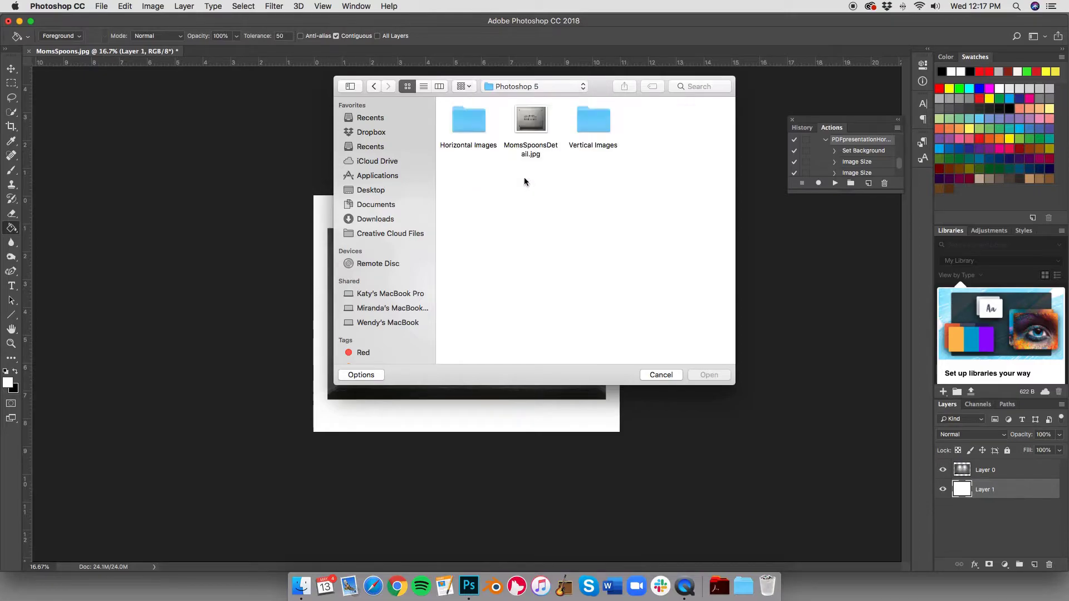
double_click(467, 119)
click(470, 121)
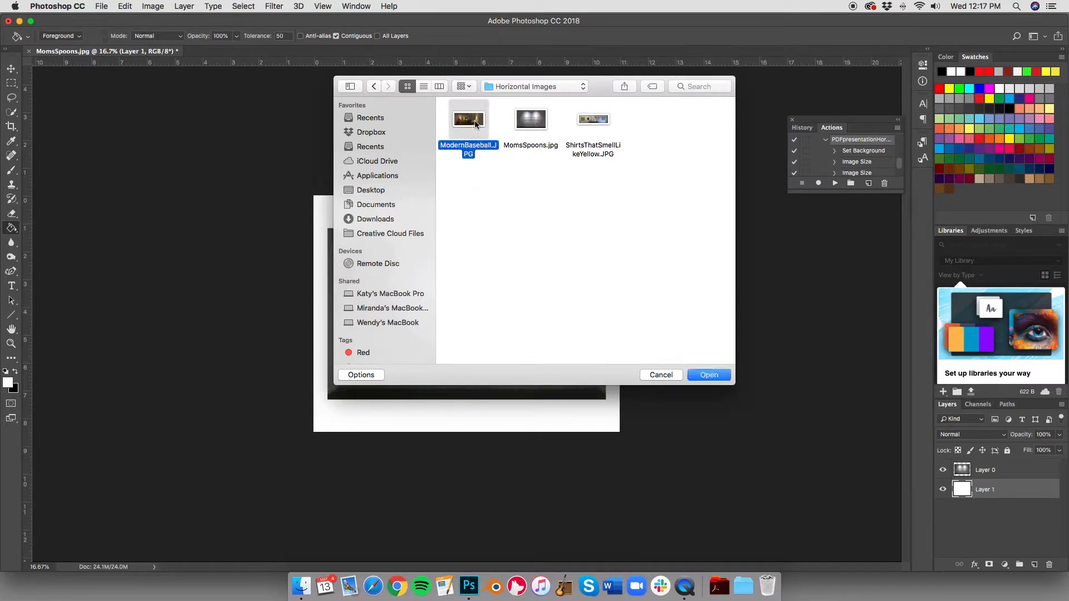
click(702, 374)
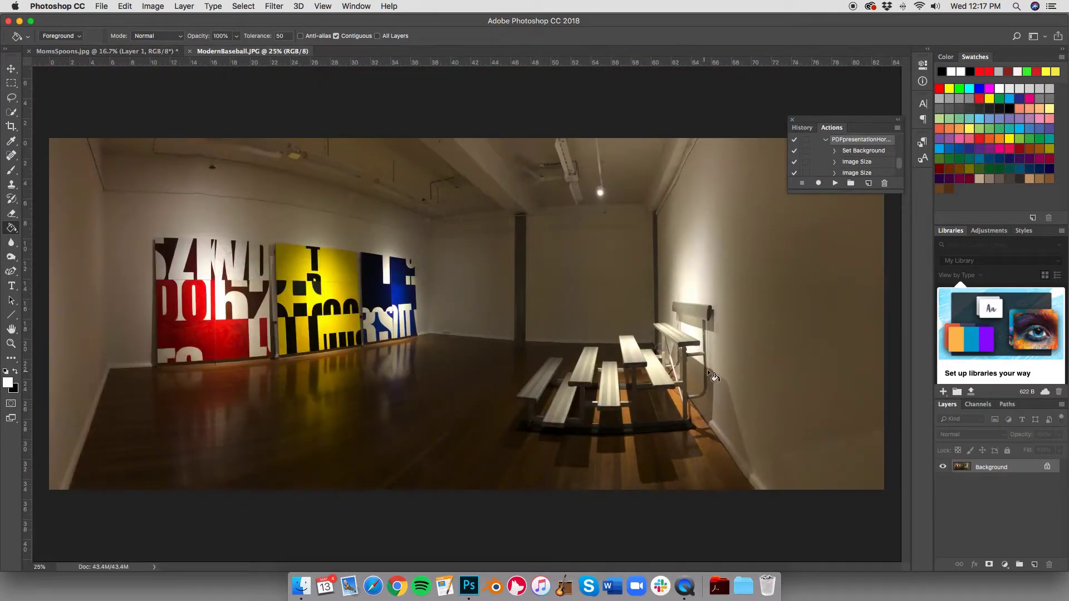
Test the PDFpresentationHorizontal action on ModernBaseball.JPG by checking the resulting image size, and close the file without saving.
click(835, 185)
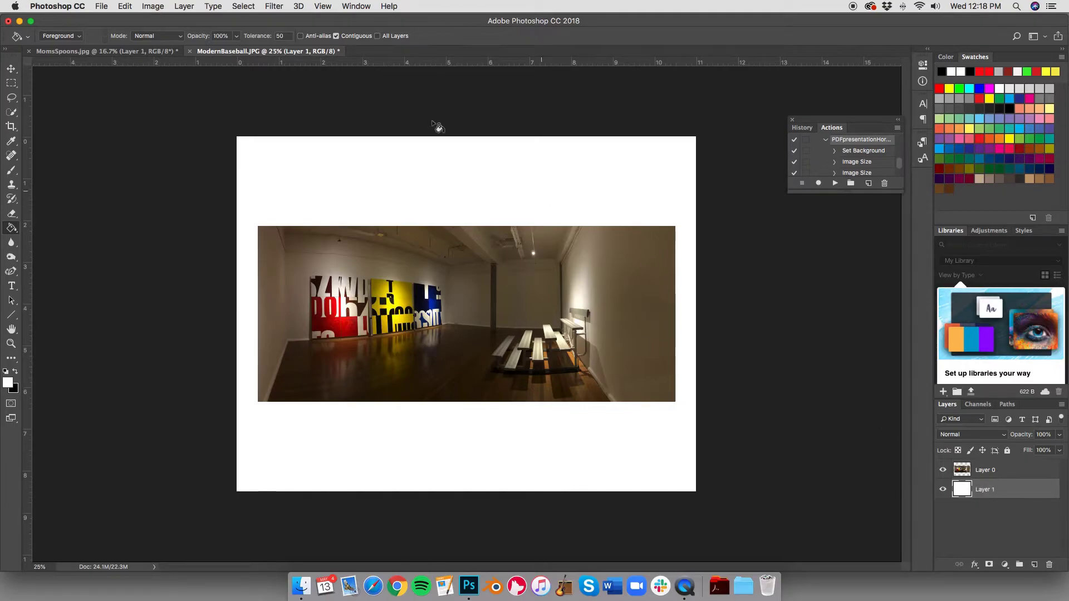
click(150, 7)
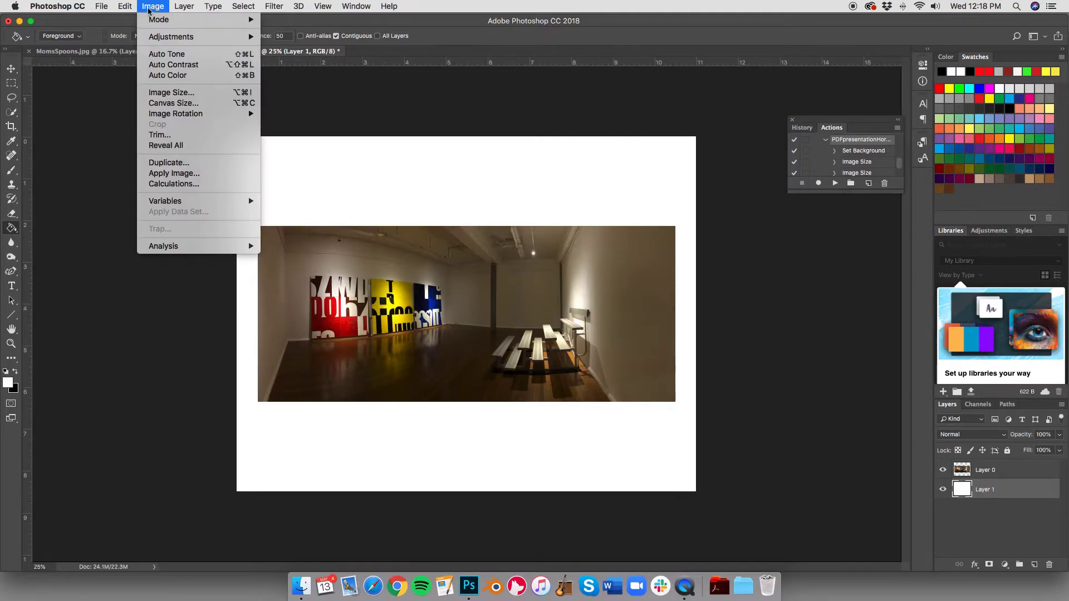
click(156, 94)
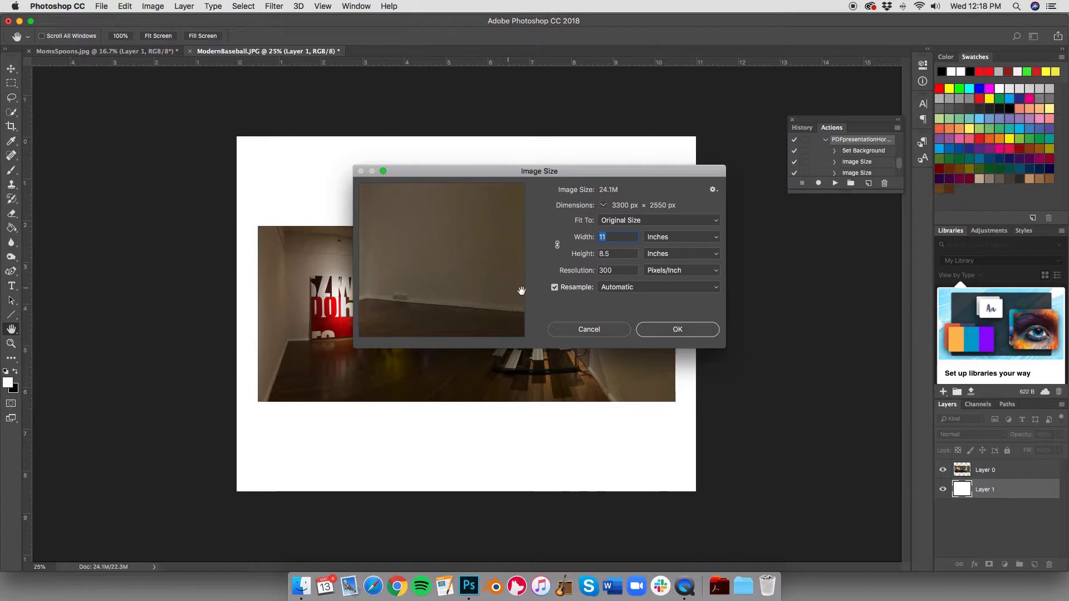
click(661, 333)
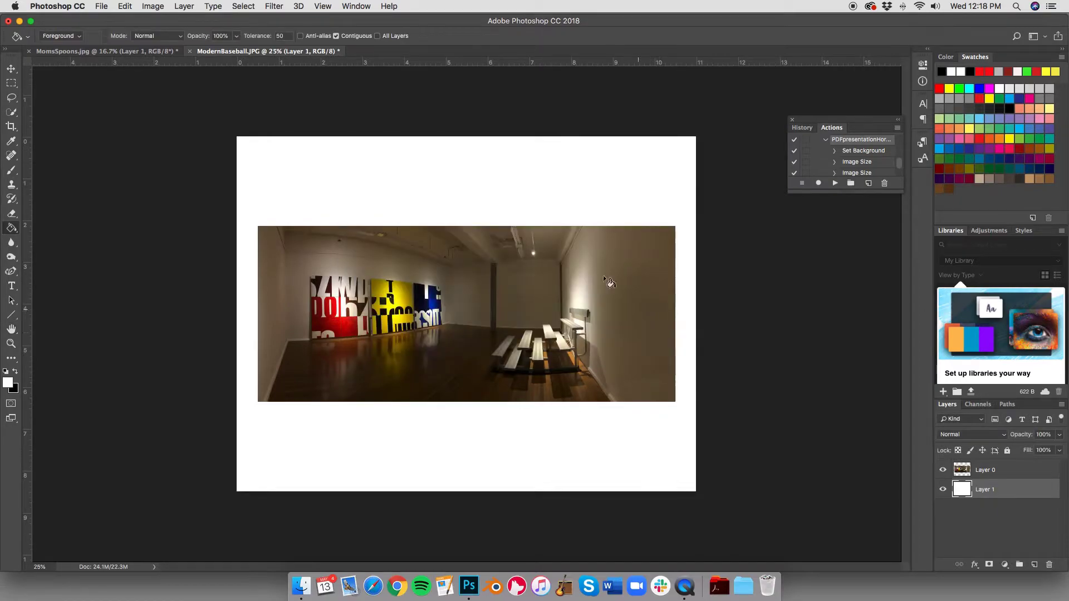
click(190, 51)
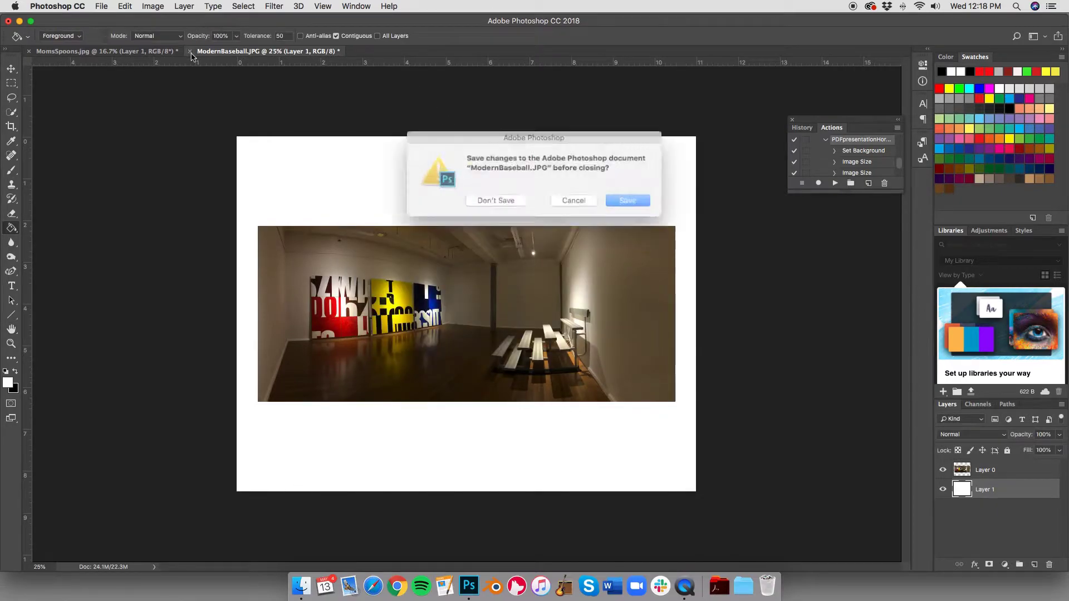
click(516, 199)
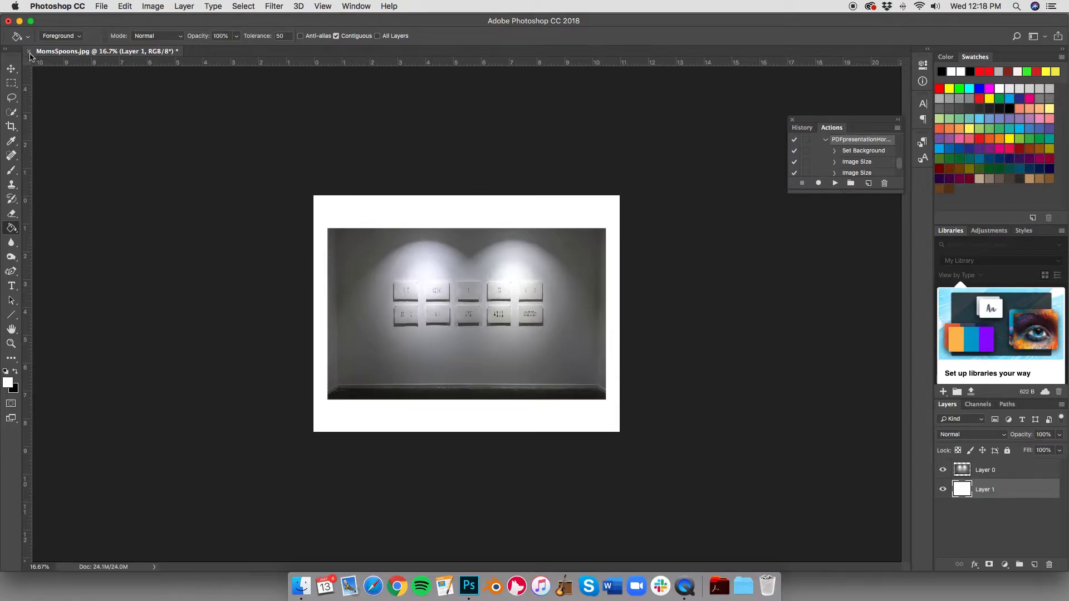
Open Cyan.jpg from the Vertical Images folder inside Photoshop 5.
click(102, 8)
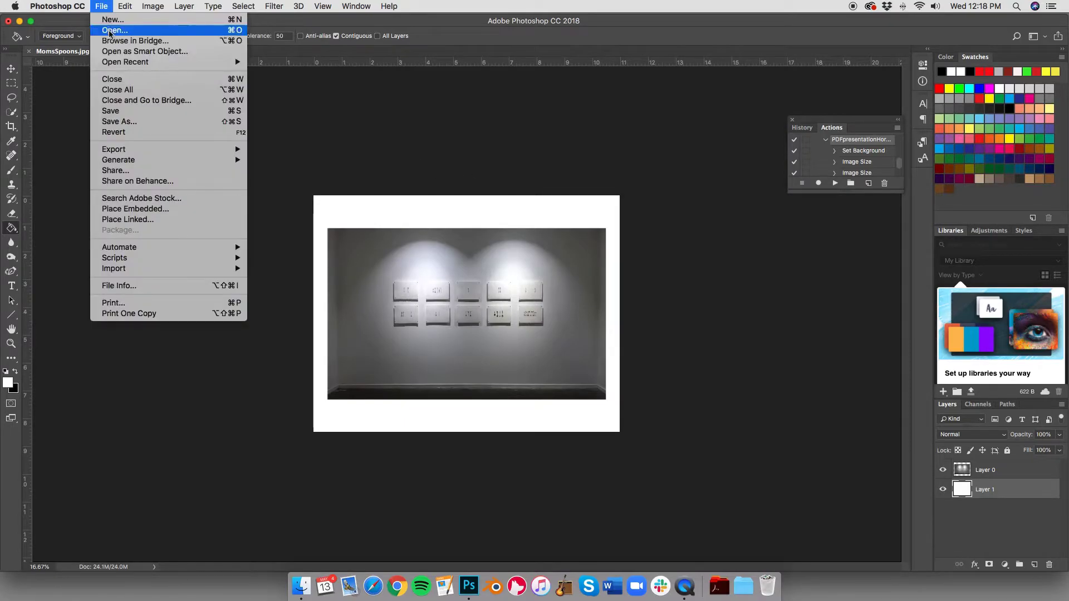
click(109, 30)
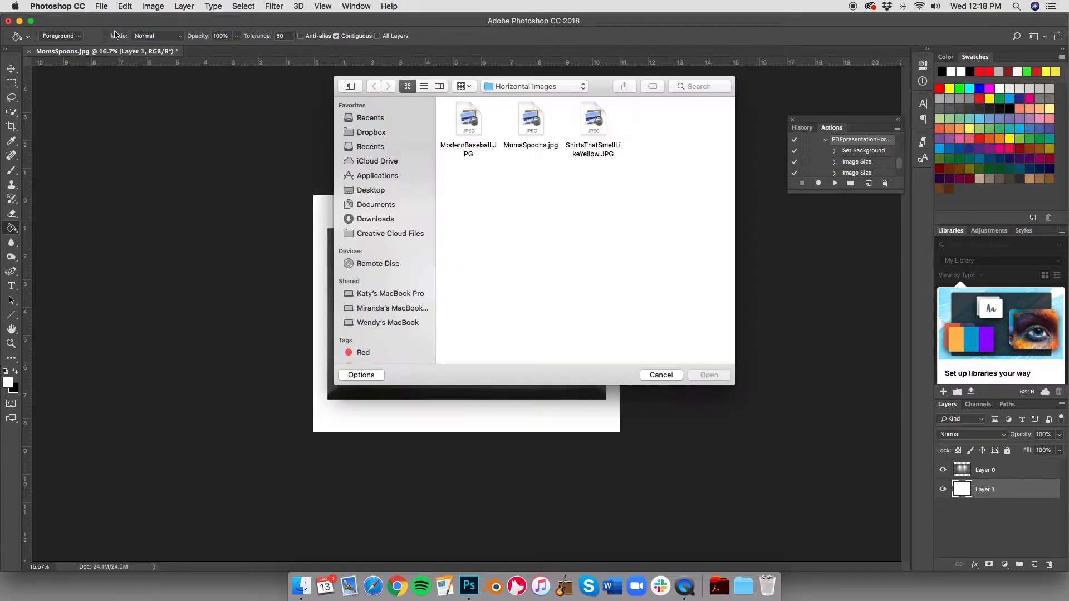
click(528, 89)
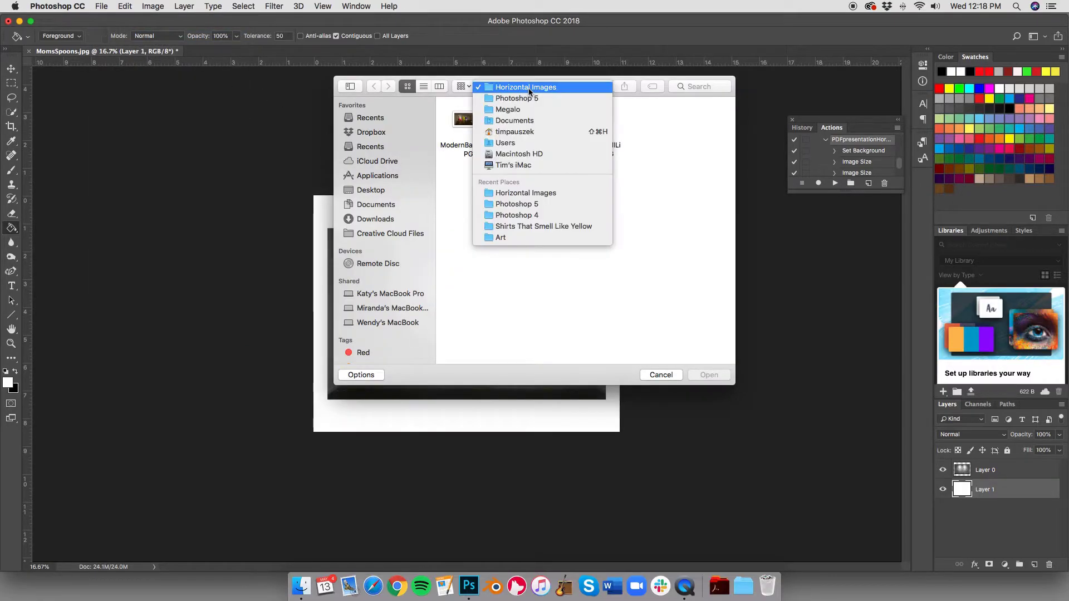
click(526, 100)
double_click(586, 118)
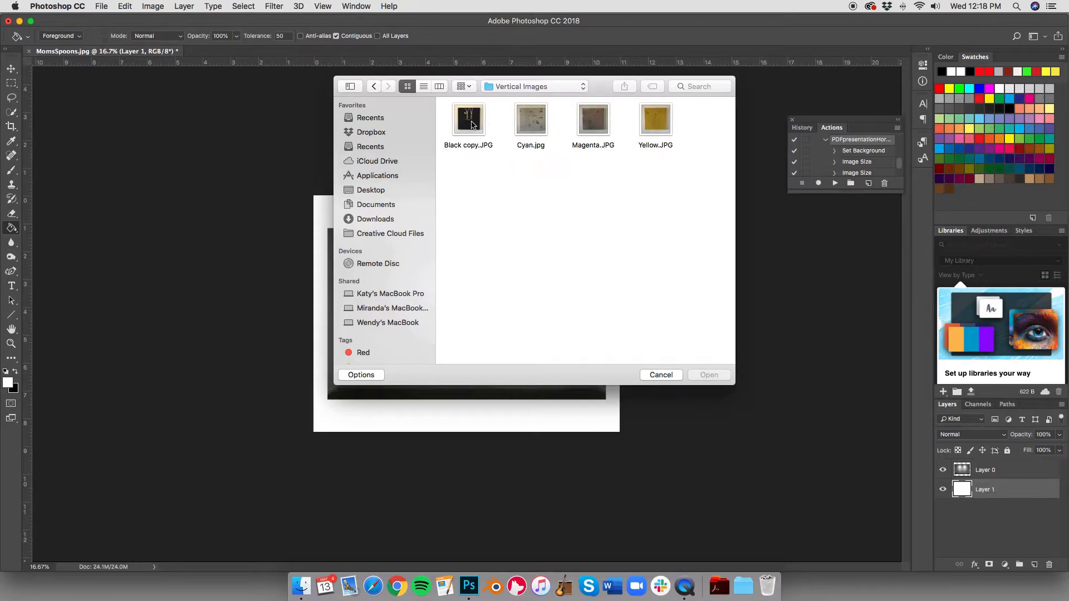
click(532, 121)
click(708, 375)
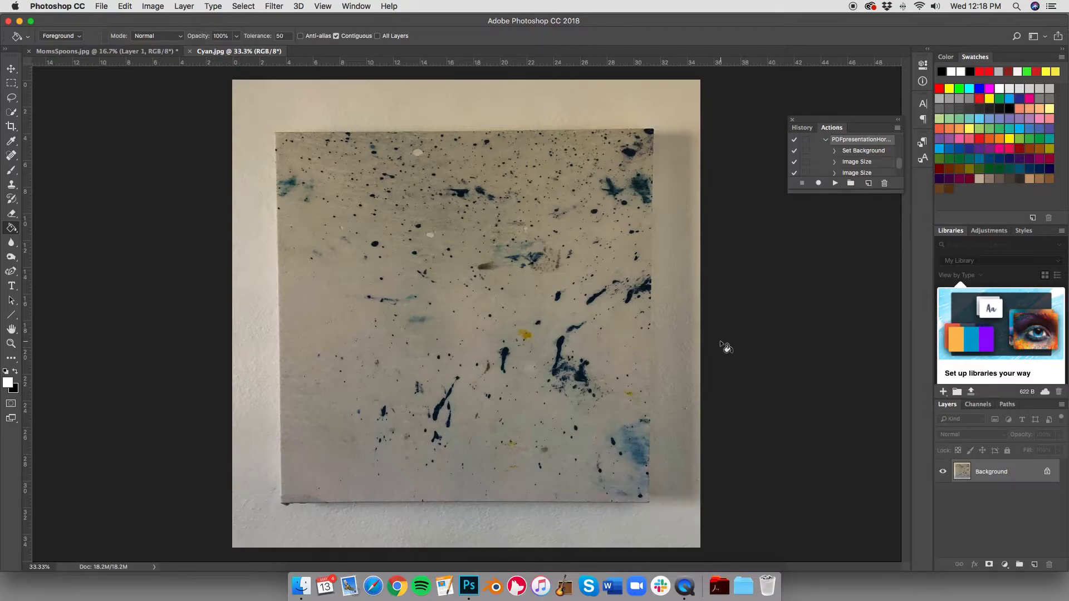
Isolate the painting from the surrounding wall with the Polygonal Lasso and place a vertical guide at about 2.05 in beside it.
key(l)
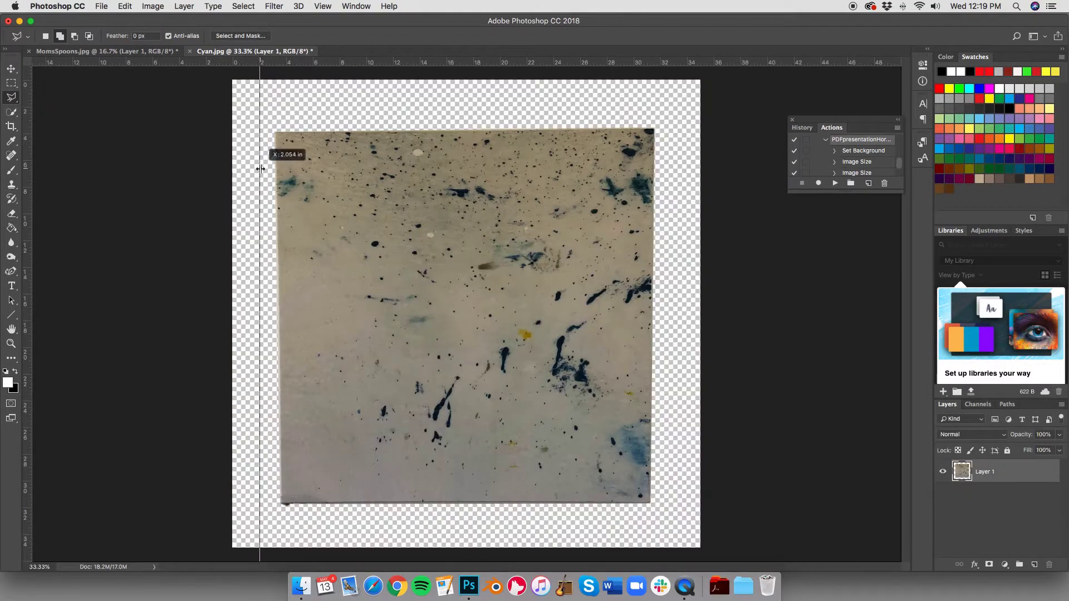
mouse_move(262, 164)
mouse_down()
mouse_move(259, 106)
mouse_move(259, 134)
mouse_up()
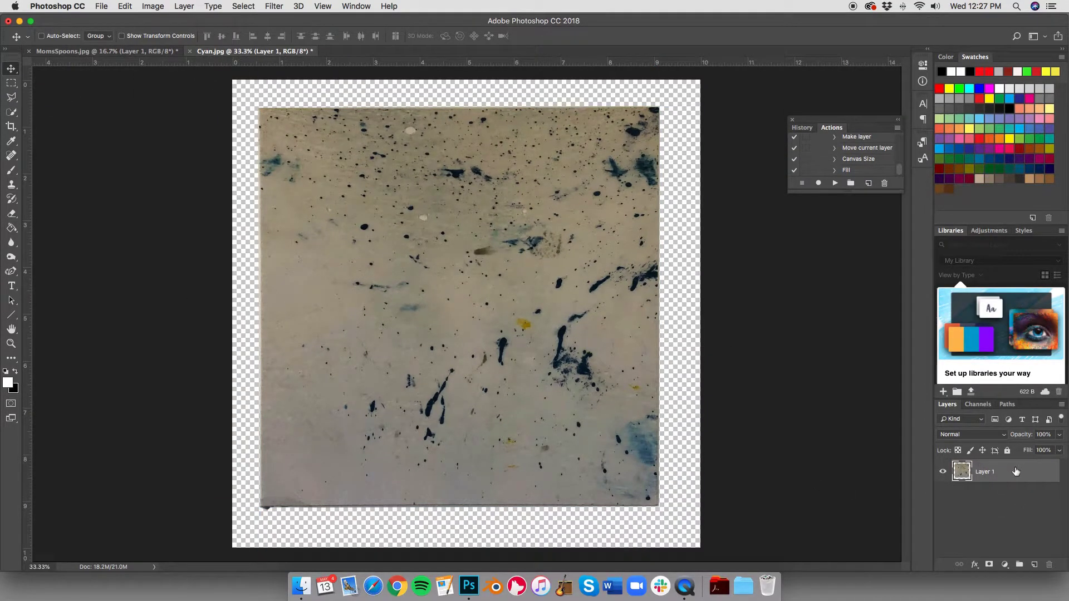
Flatten the Cyan.jpg image and try the PDFpresentationHorizontal action on the square painting.
right_click(1016, 471)
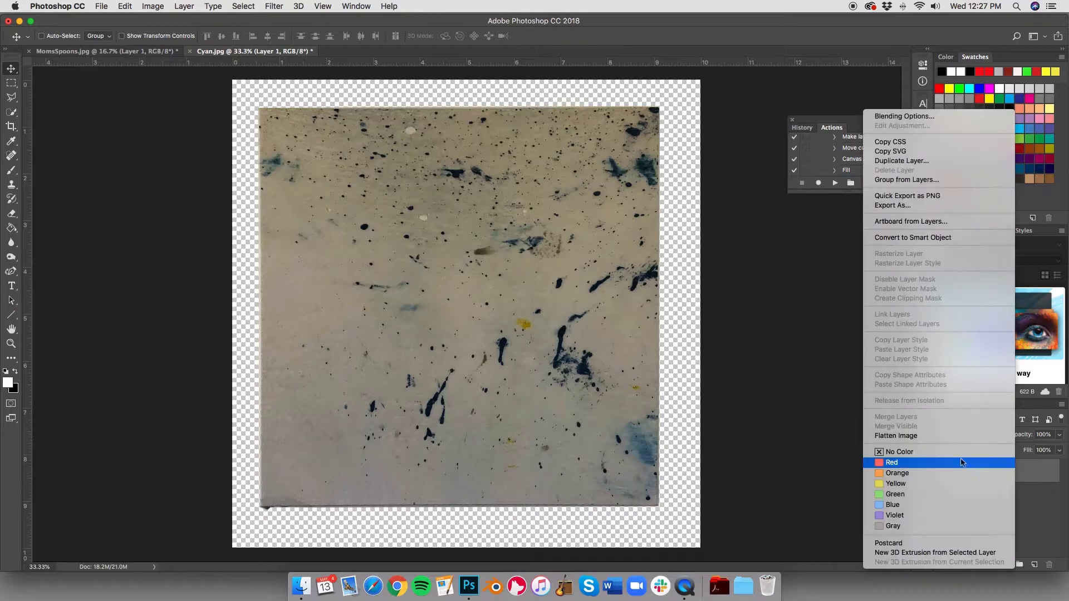
click(936, 434)
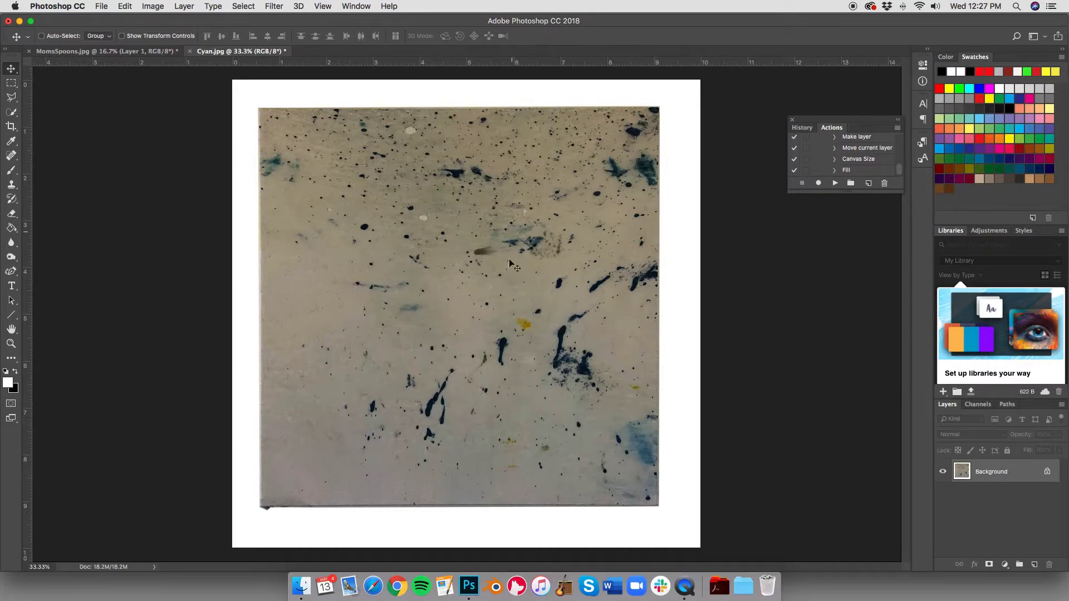
scroll(849, 173, up, 5)
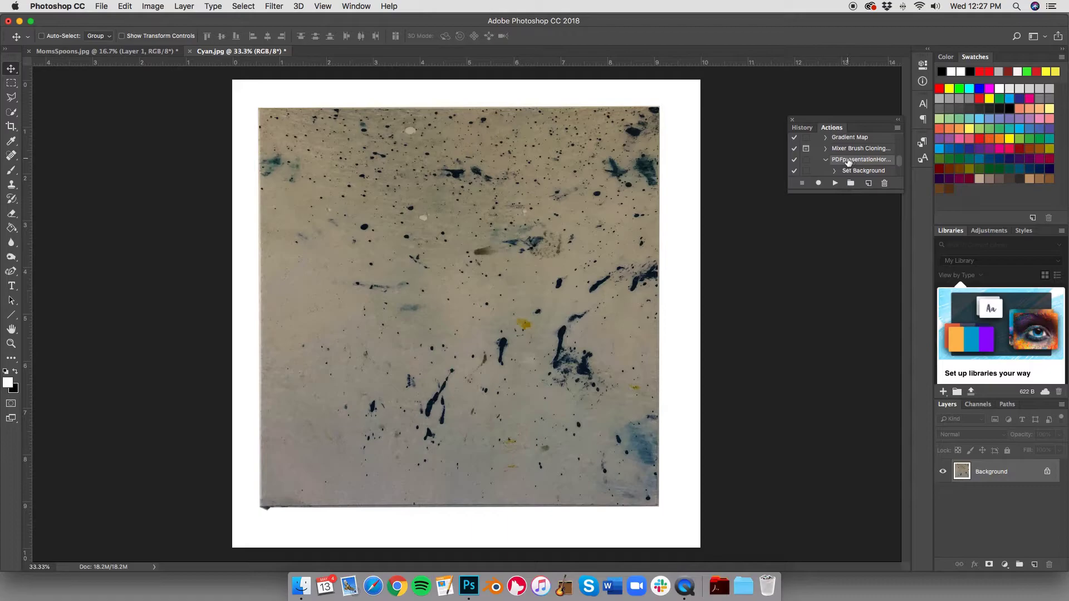
click(835, 183)
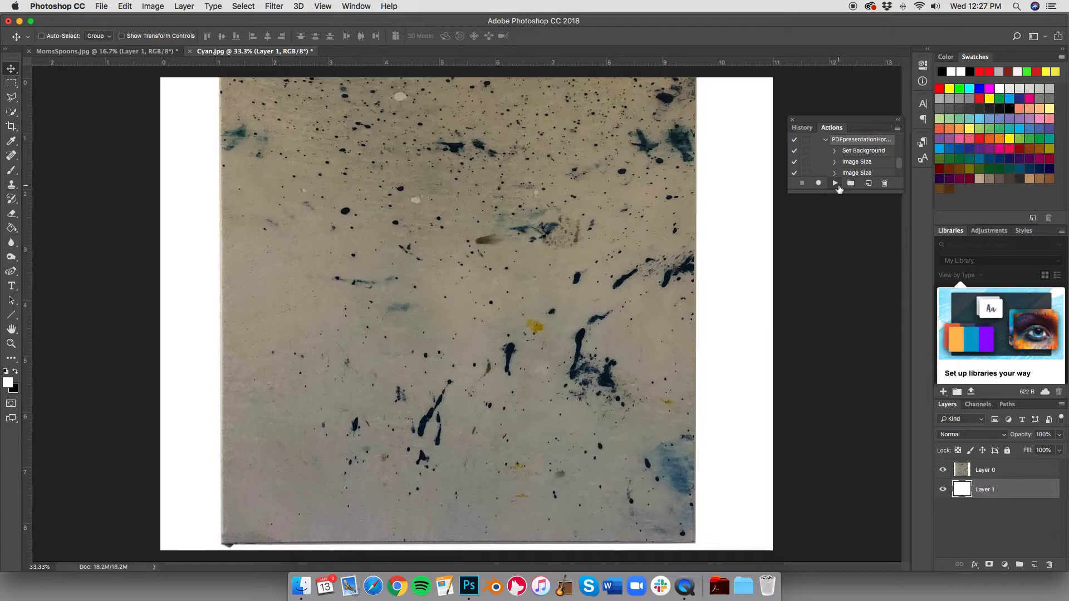
click(835, 183)
click(836, 184)
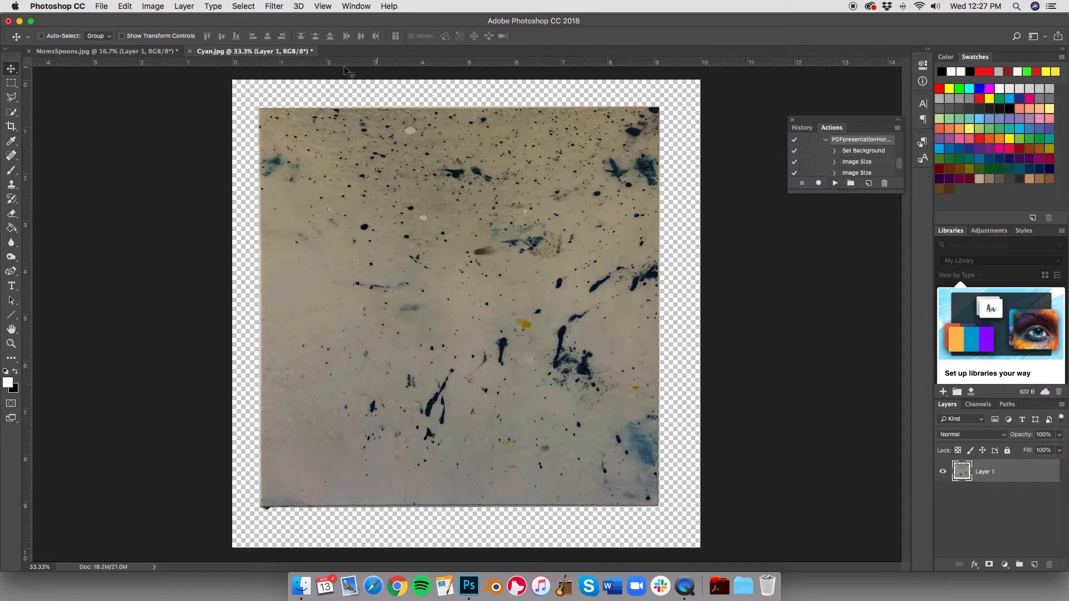
Check the dimensions and resolution of Cyan.jpg, and flatten the image so the transparent border turns white.
click(152, 7)
click(167, 96)
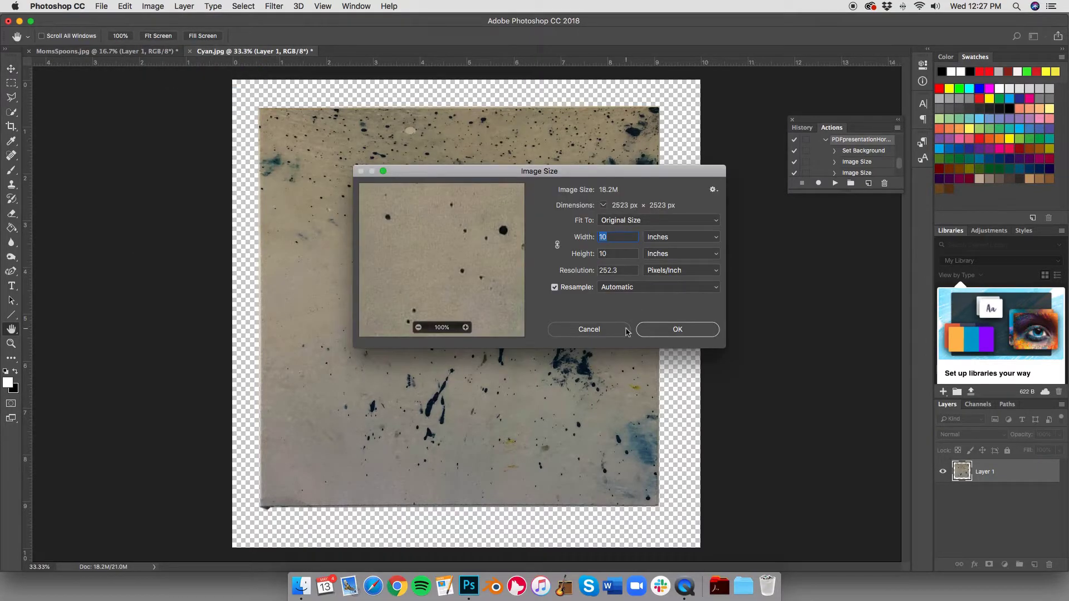
click(675, 329)
right_click(1005, 480)
click(927, 437)
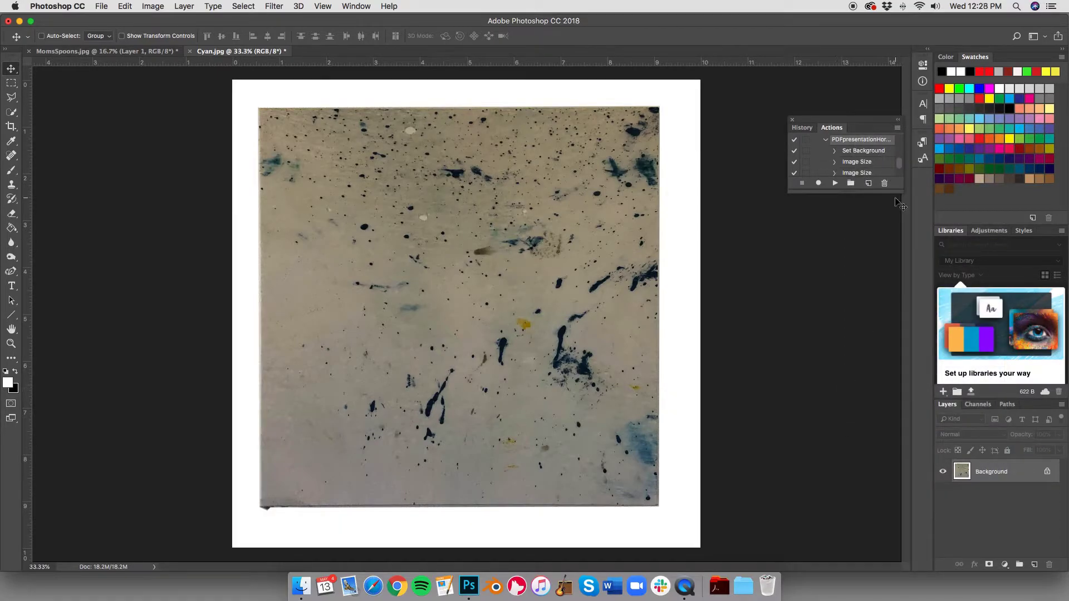
Create a new action named PDFpresentationVertical in the Default Actions set and start recording it.
click(897, 128)
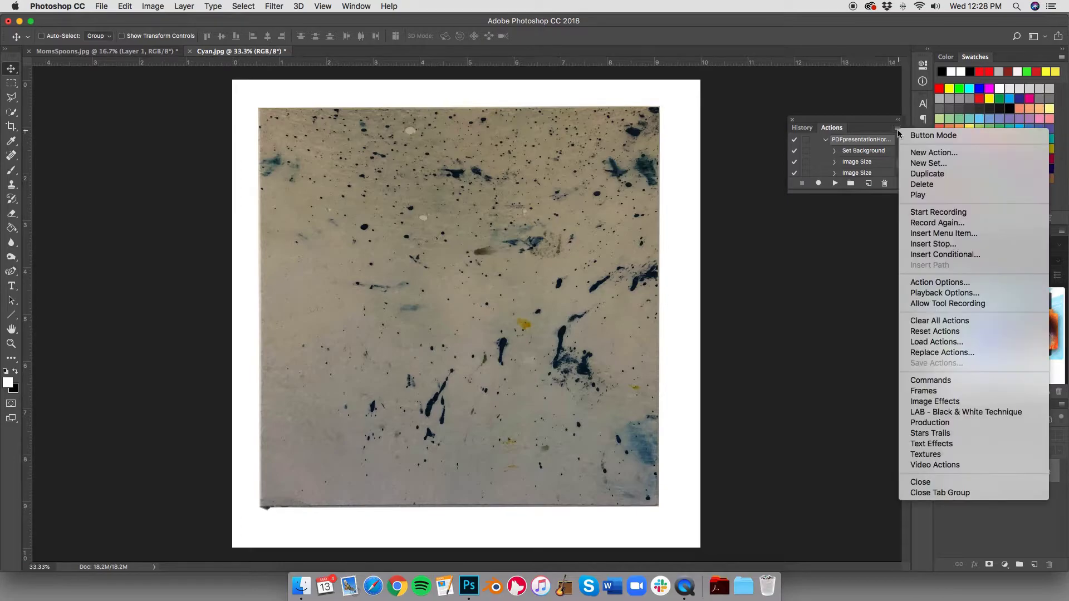
click(907, 152)
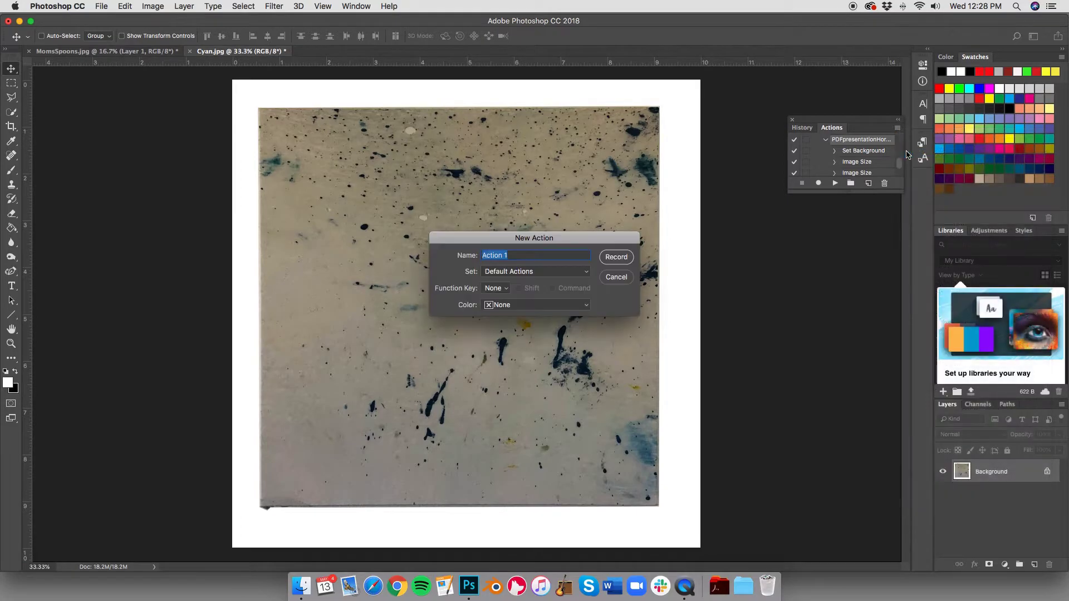
text(PDFpresentatinnVertical)
key(Return)
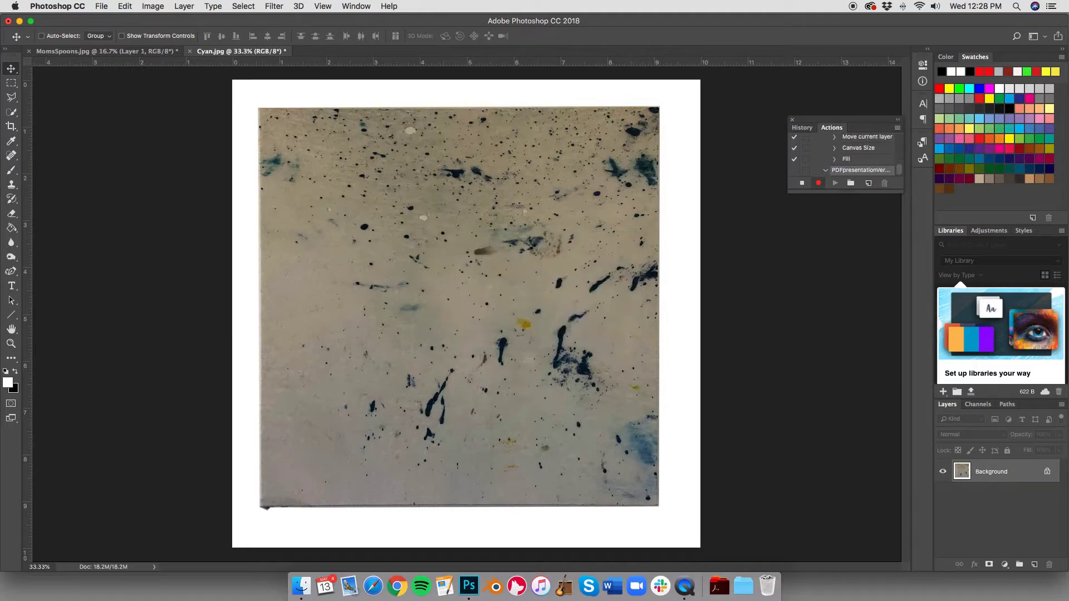
Convert the locked Background into a regular layer and add a new empty layer beneath it.
double_click(1017, 472)
click(623, 256)
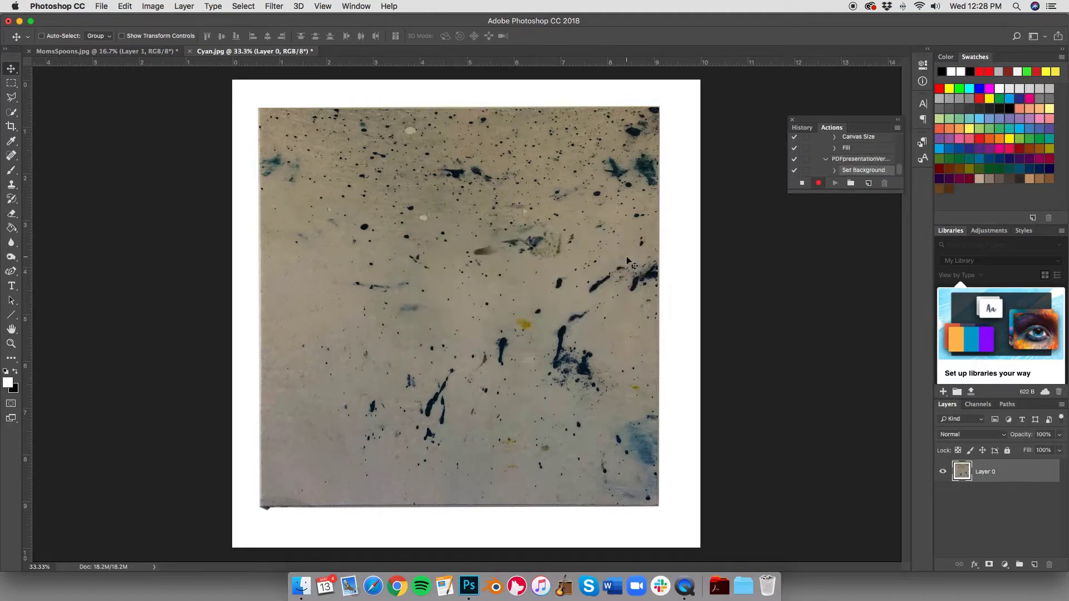
click(1034, 564)
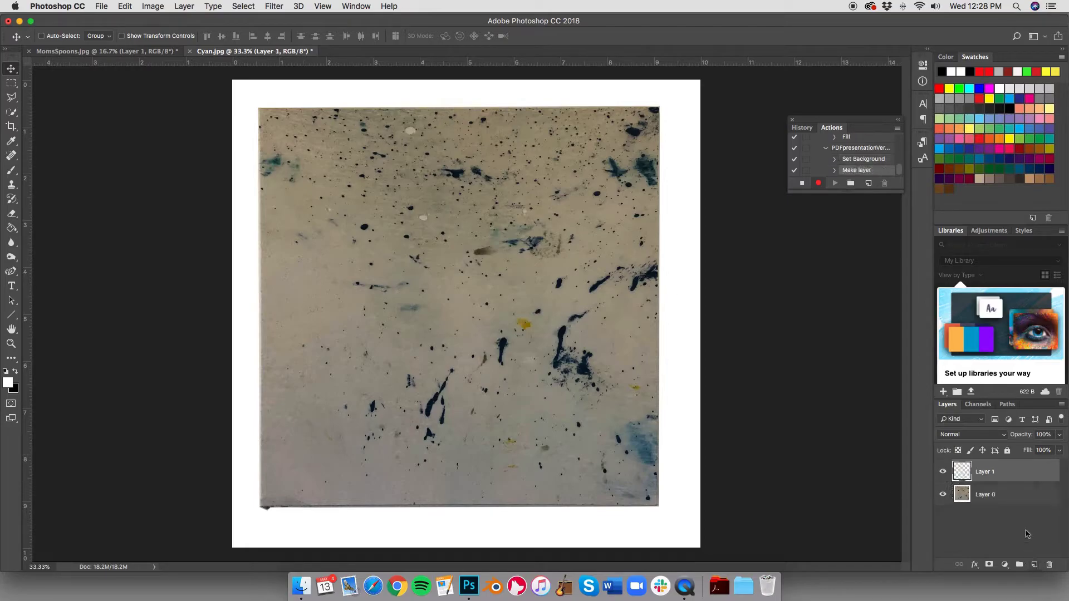
drag(1014, 474, 1012, 507)
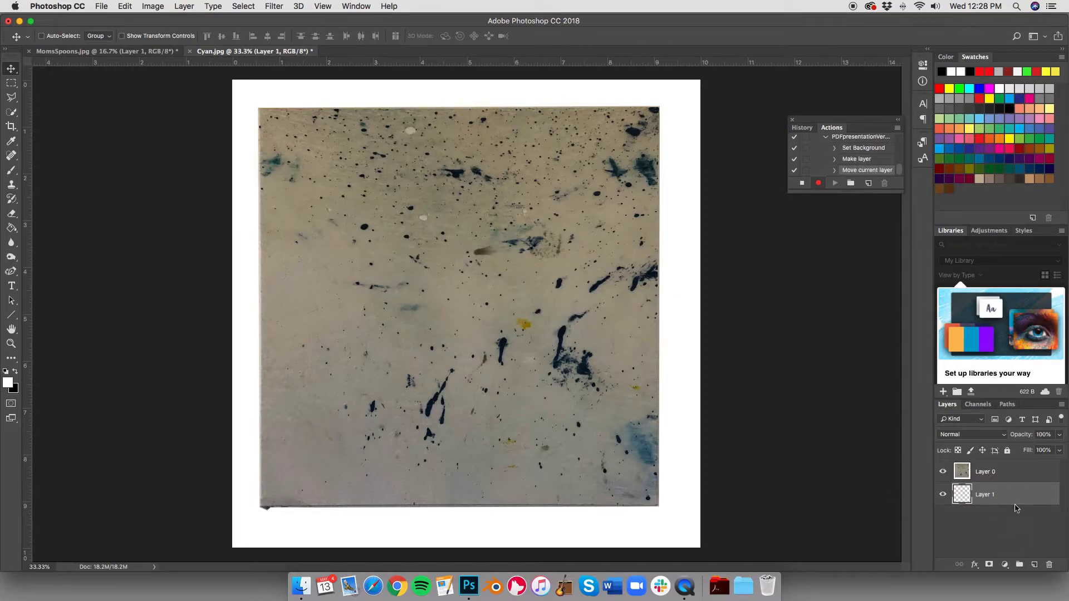
Resample the Cyan.jpg image to a resolution of 300 pixels/inch, keeping the 10 x 10 inch size.
click(156, 7)
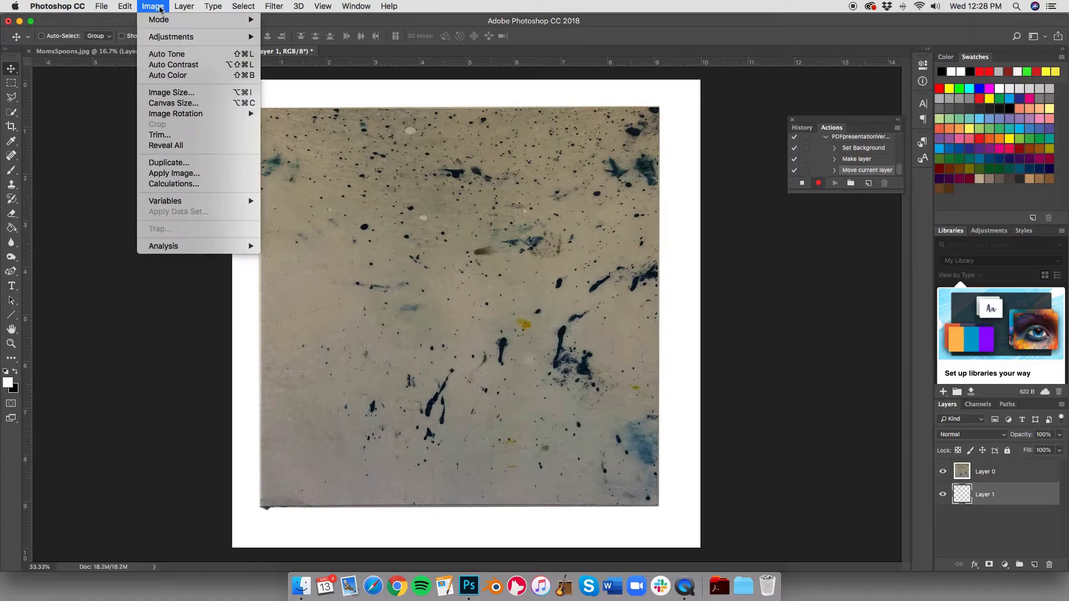
click(167, 92)
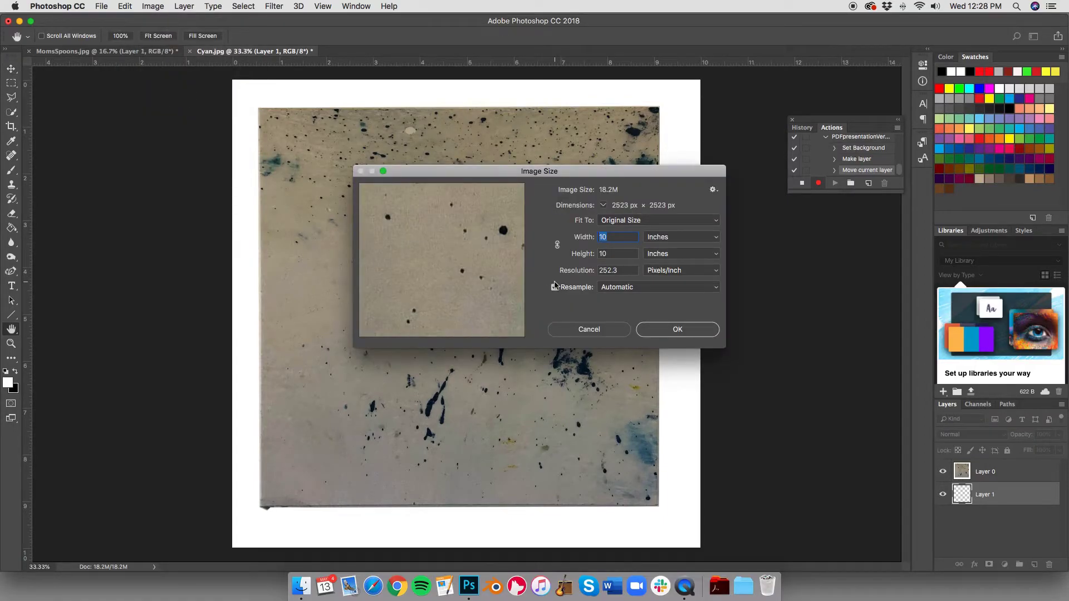
drag(625, 272, 550, 271)
text(300)
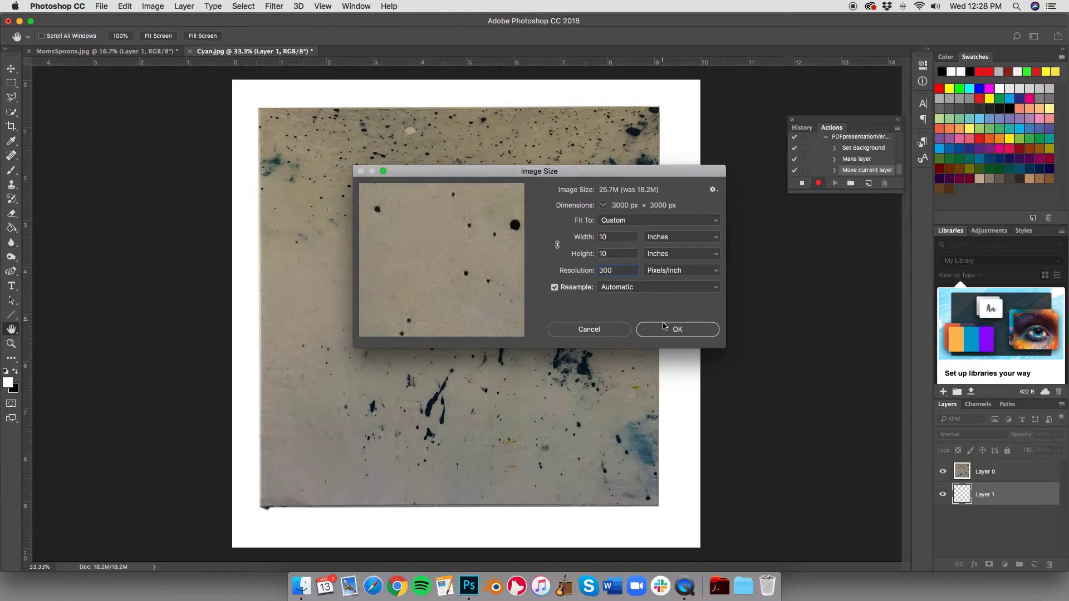
click(664, 329)
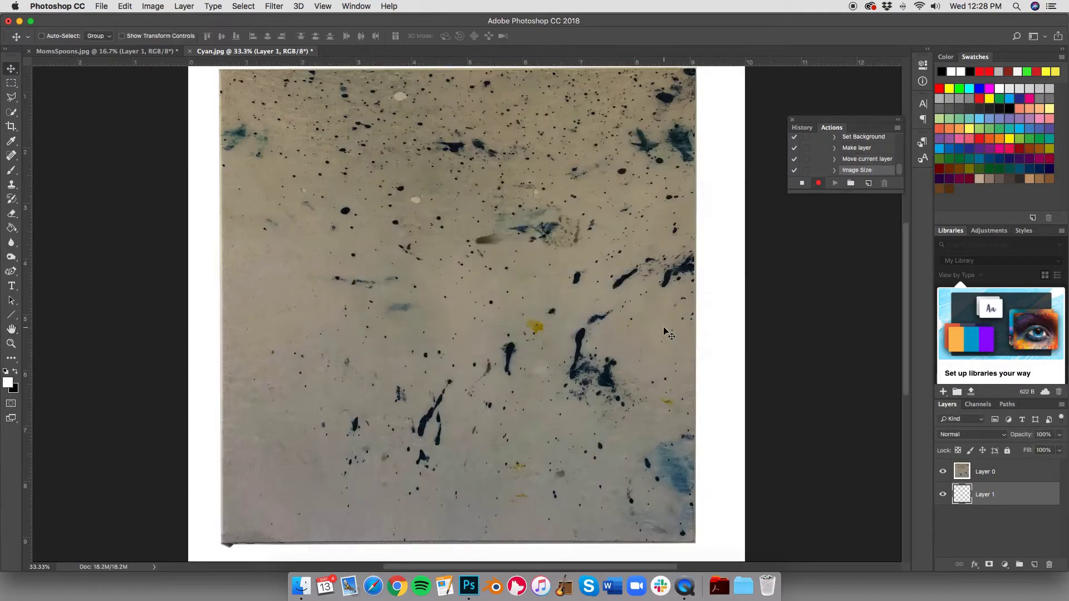
Turn off resampling in the image size settings and set the image height to 7 inches.
click(149, 8)
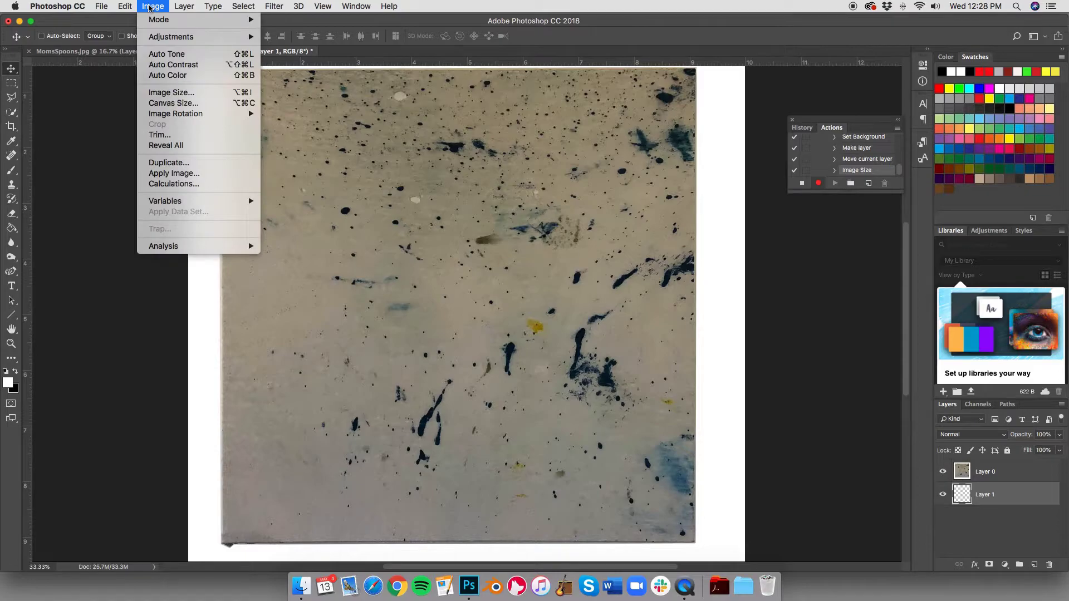
click(173, 93)
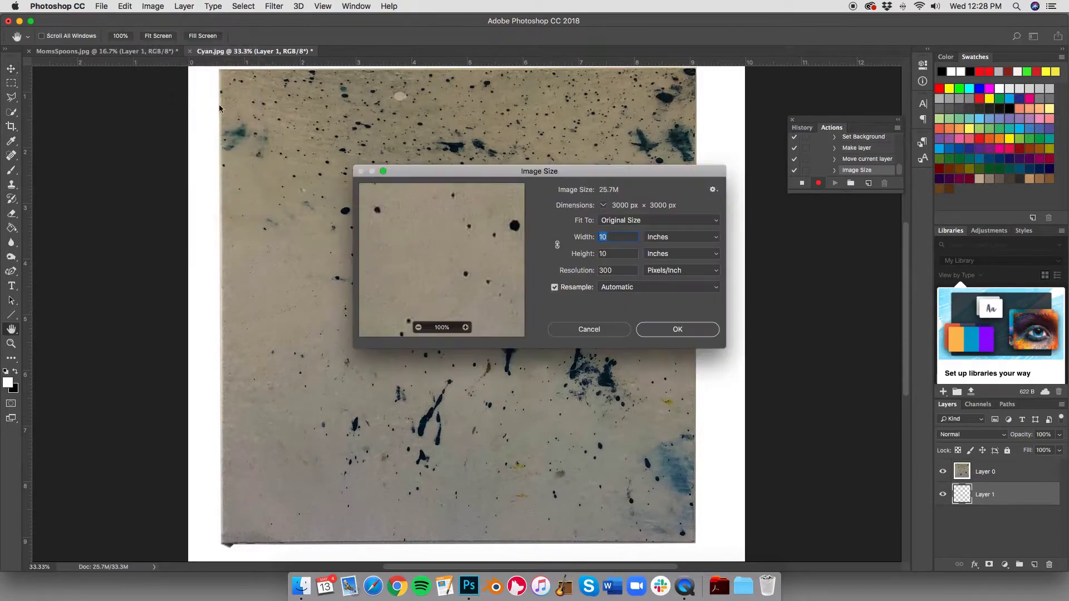
click(554, 287)
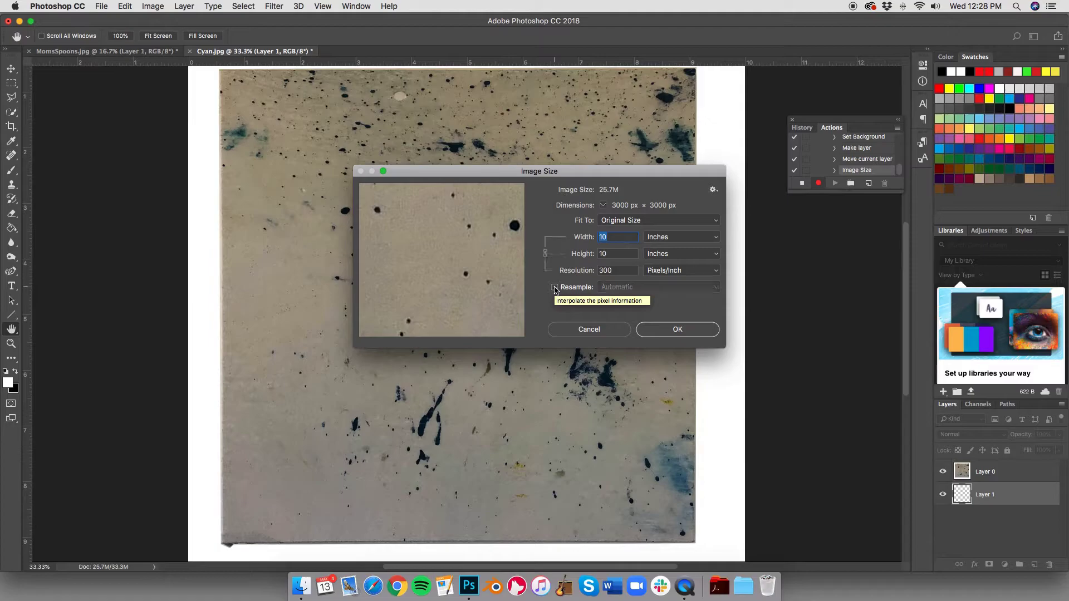
double_click(613, 255)
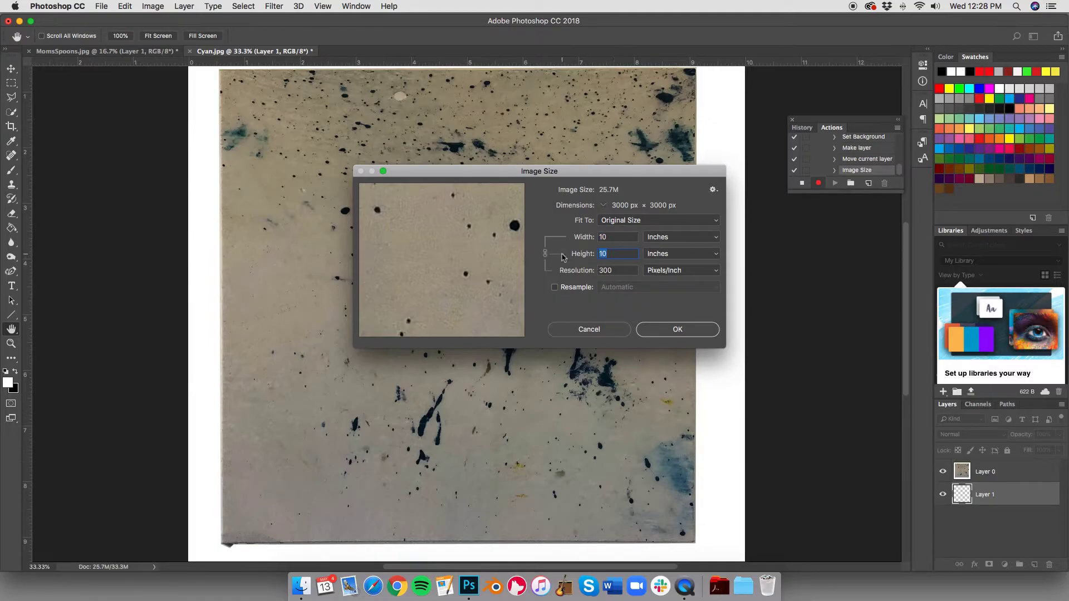
text(7)
click(677, 334)
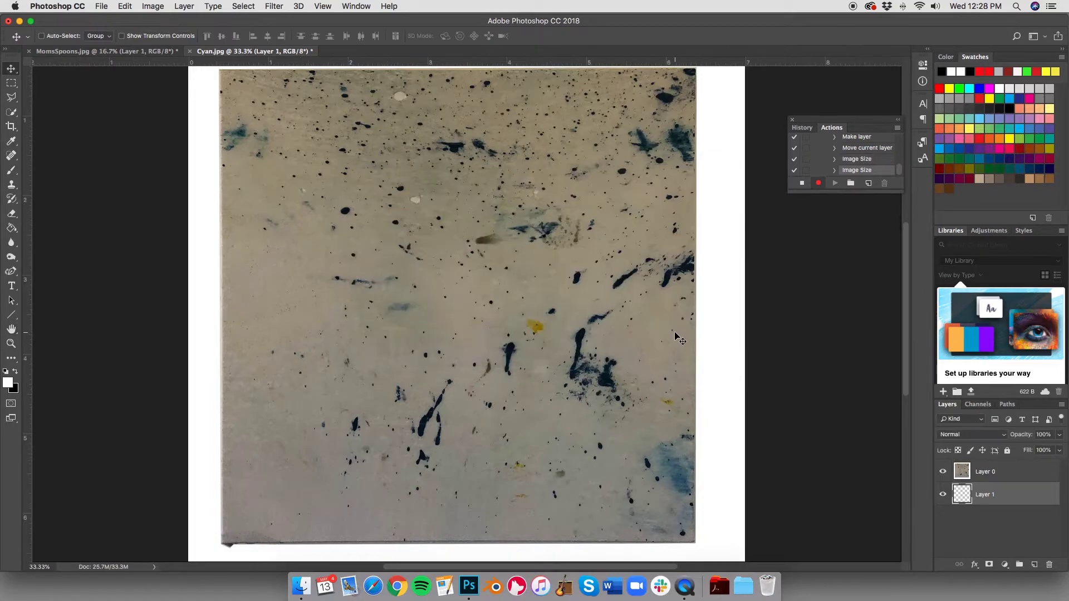
Turn resampling back on for the 7-inch image and set its resolution to 300 pixels/inch.
click(153, 6)
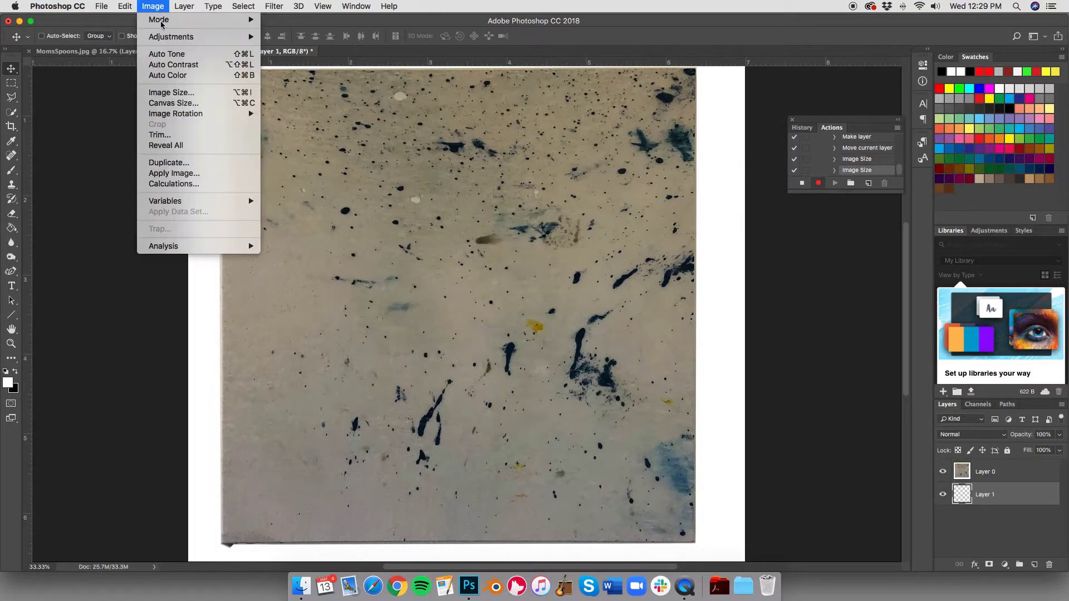
click(170, 93)
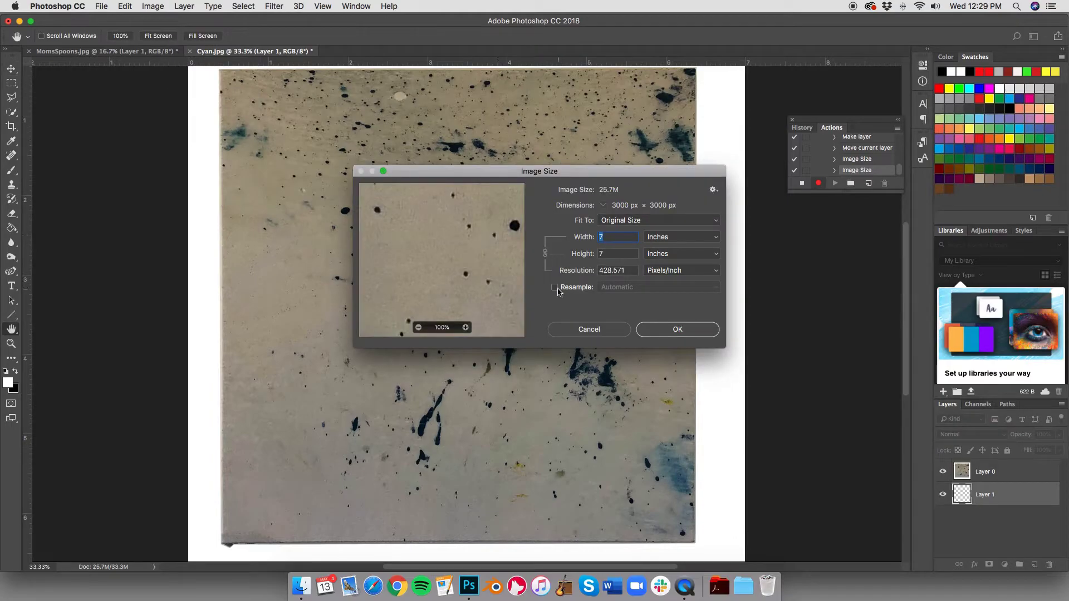
click(556, 288)
click(665, 329)
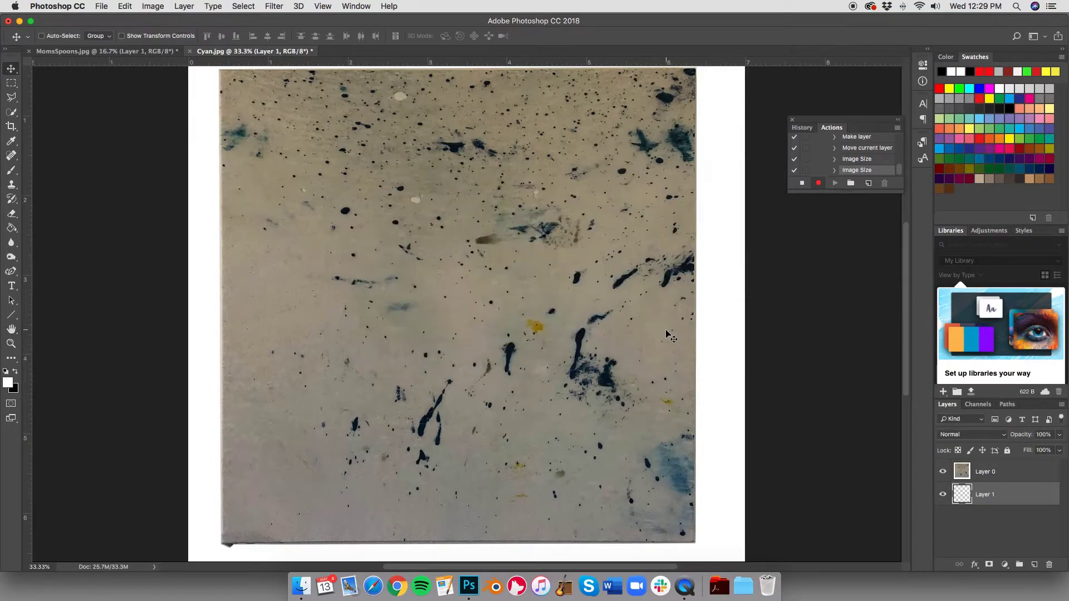
click(157, 7)
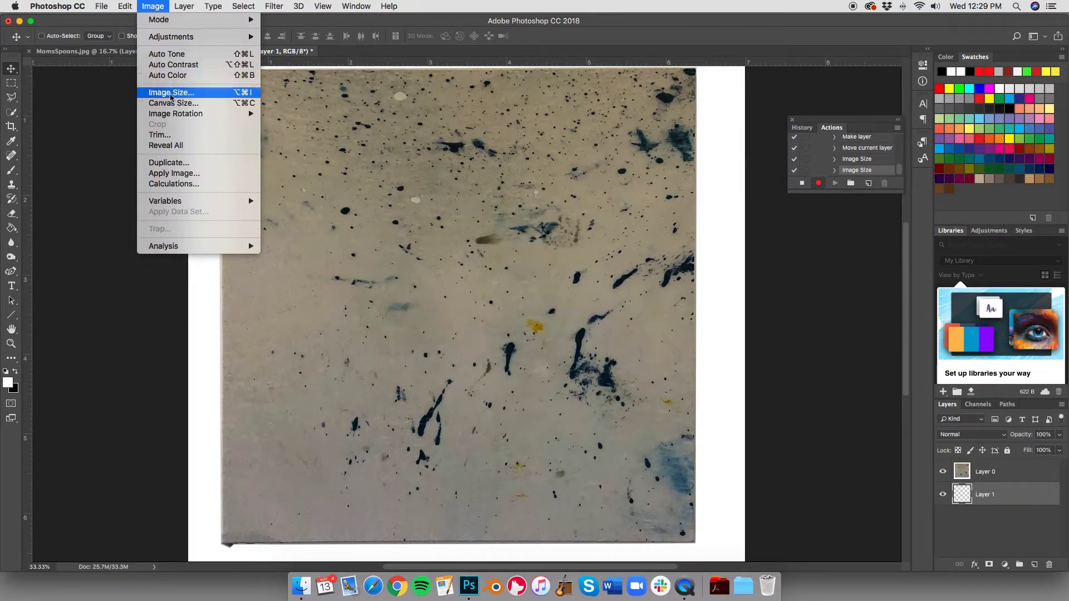
click(170, 94)
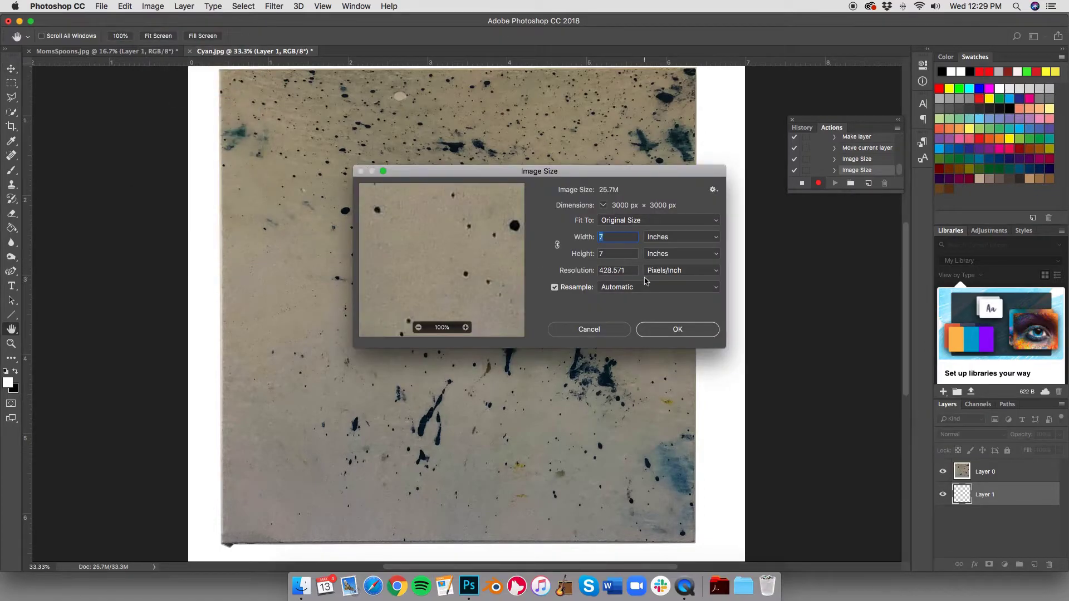
drag(629, 271, 573, 274)
text(300)
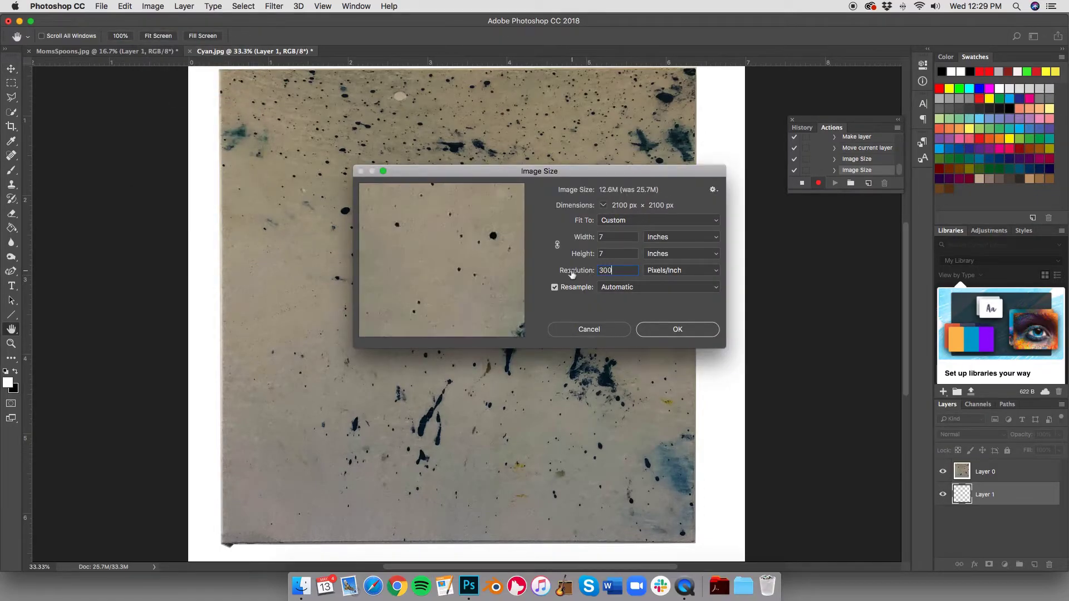
click(676, 330)
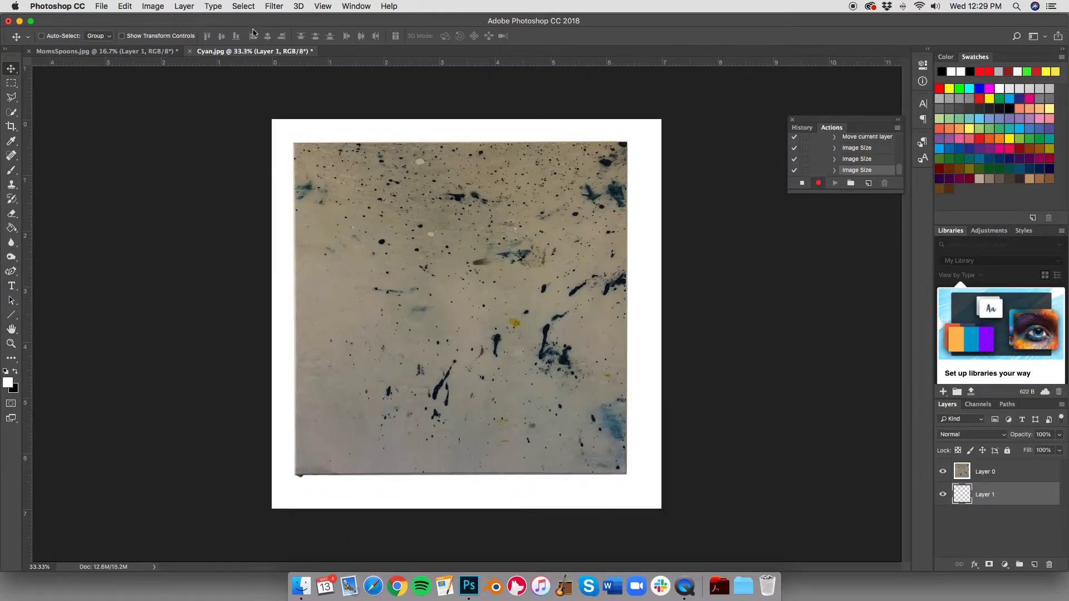
Set the canvas size to 11 inches wide by 8.5 inches high with the image centred.
click(156, 9)
click(177, 105)
text(11)
key(Tab)
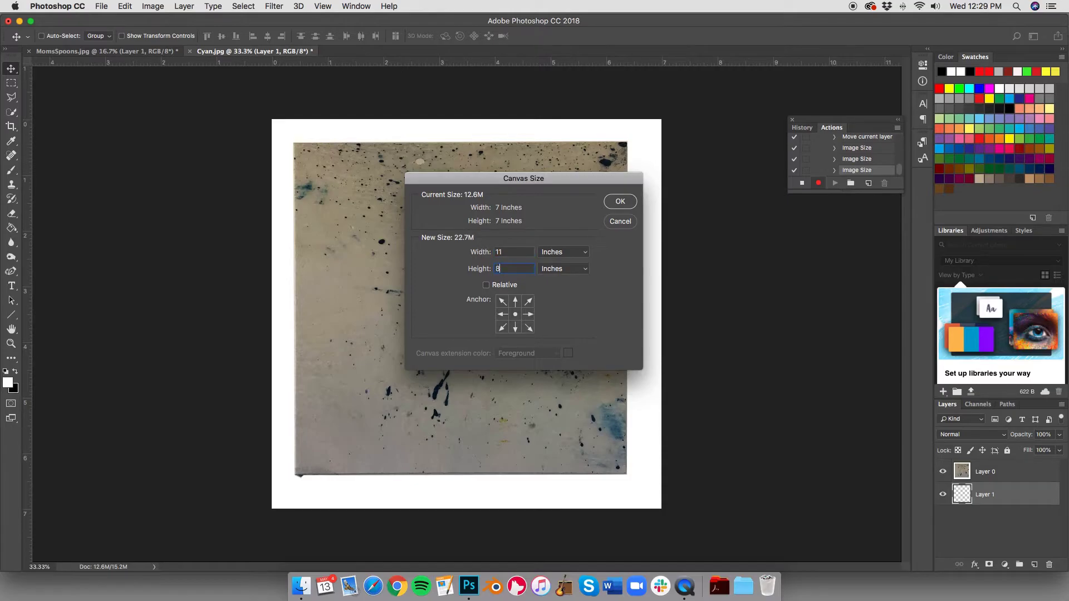
text(8.5)
click(621, 203)
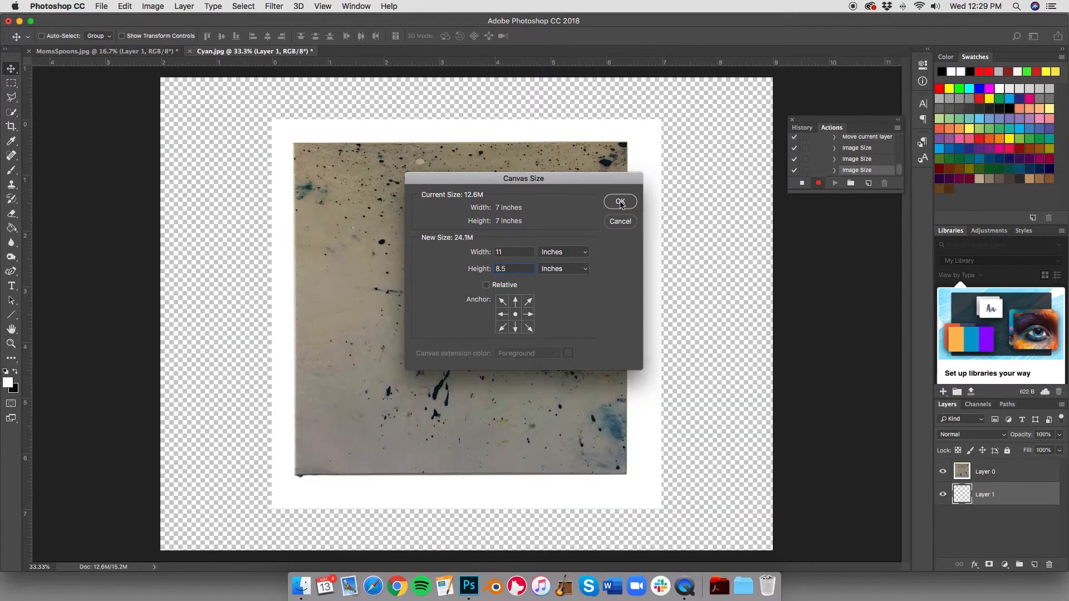
Fill the empty lower layer with white using the Paint Bucket, and stop recording the action.
click(12, 228)
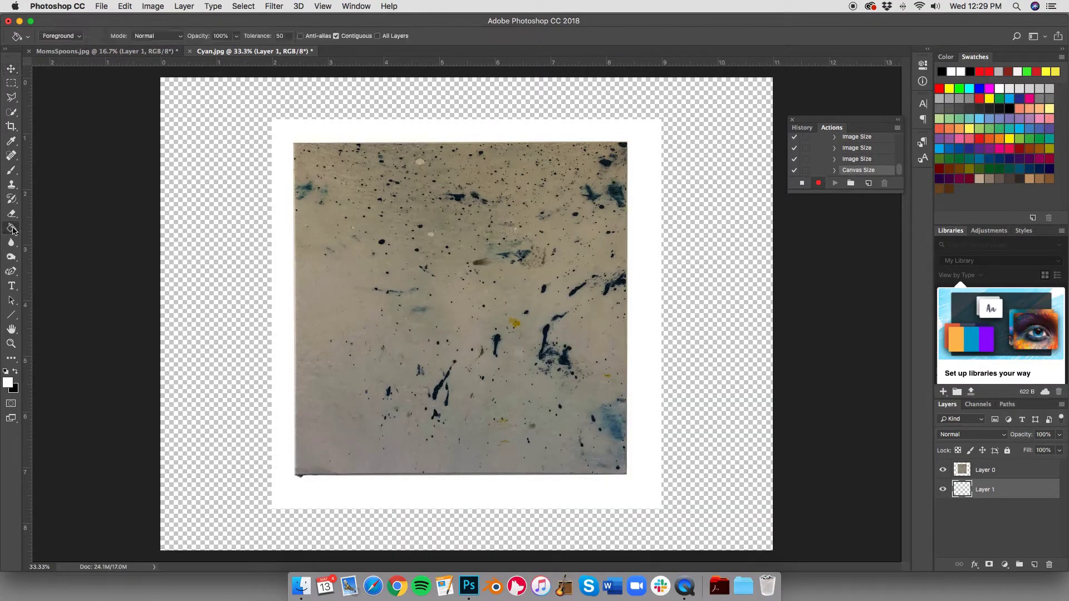
click(234, 214)
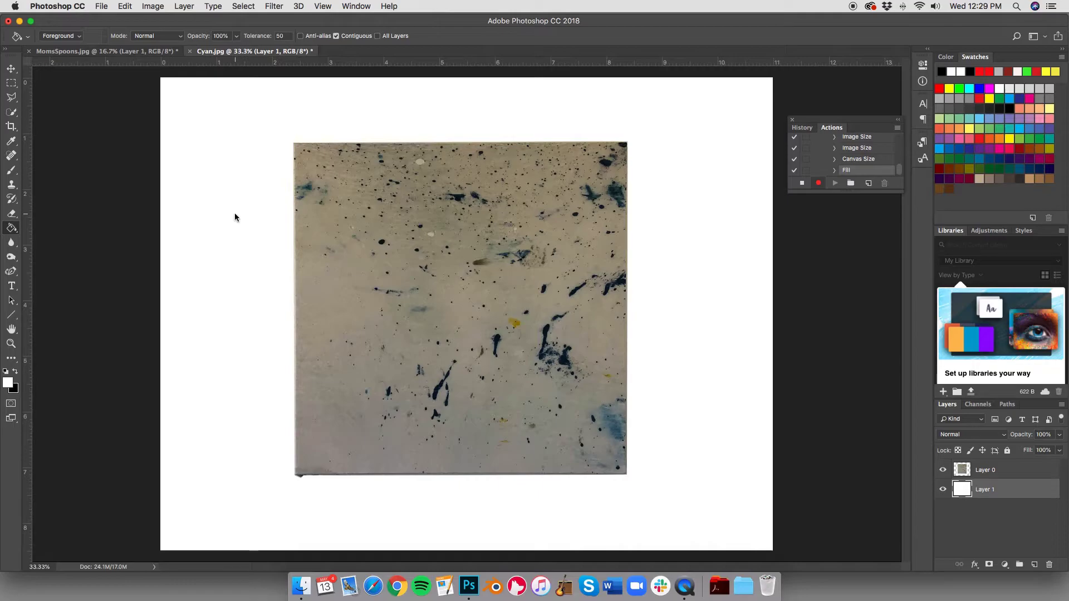
click(801, 183)
Open Magenta.JPG from the Vertical Images folder.
click(99, 7)
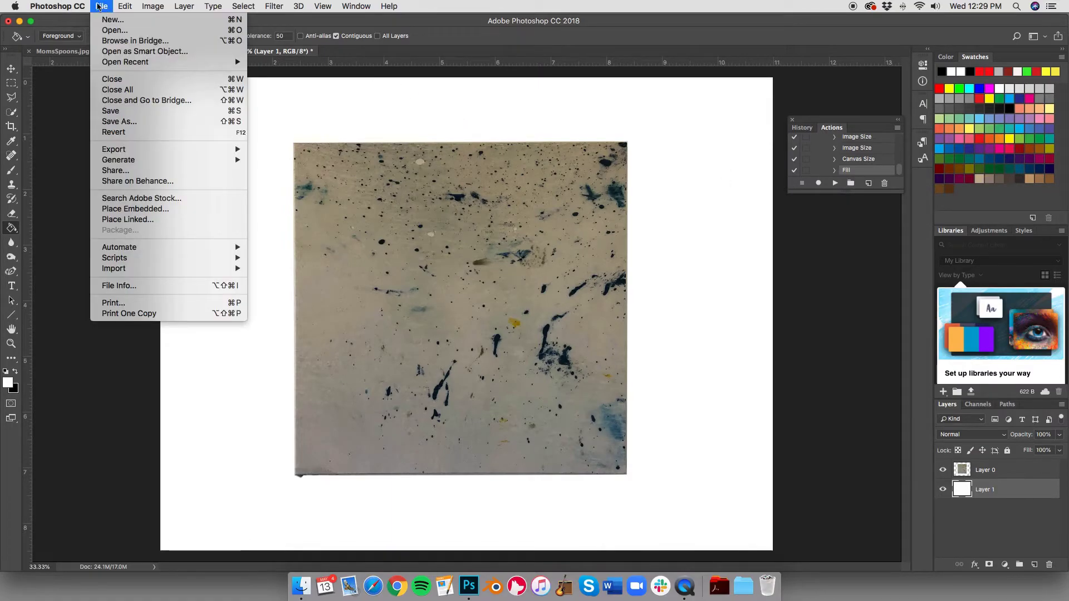
click(115, 30)
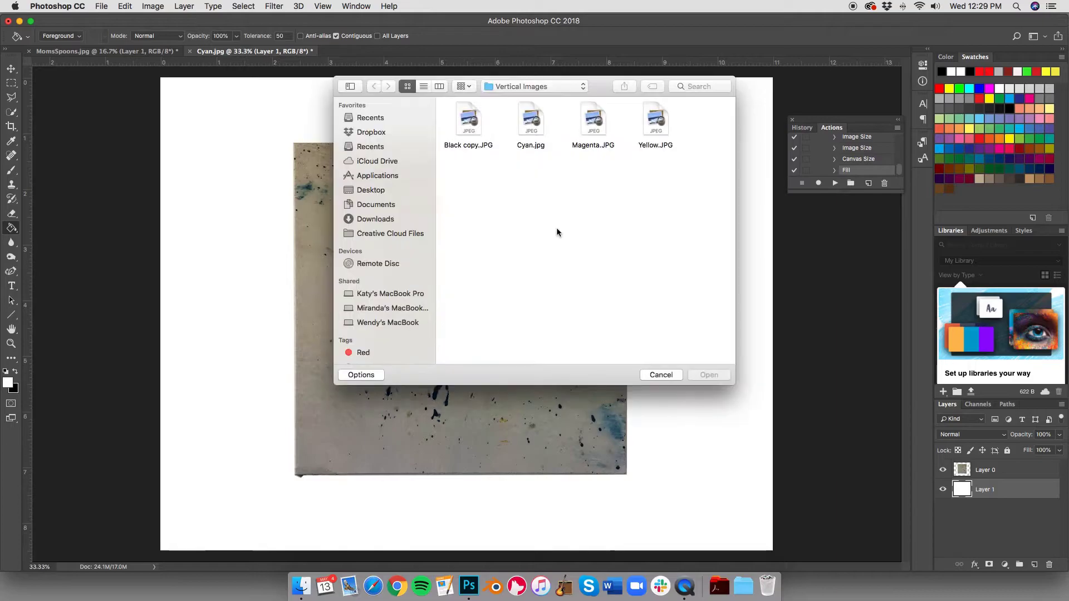
click(598, 133)
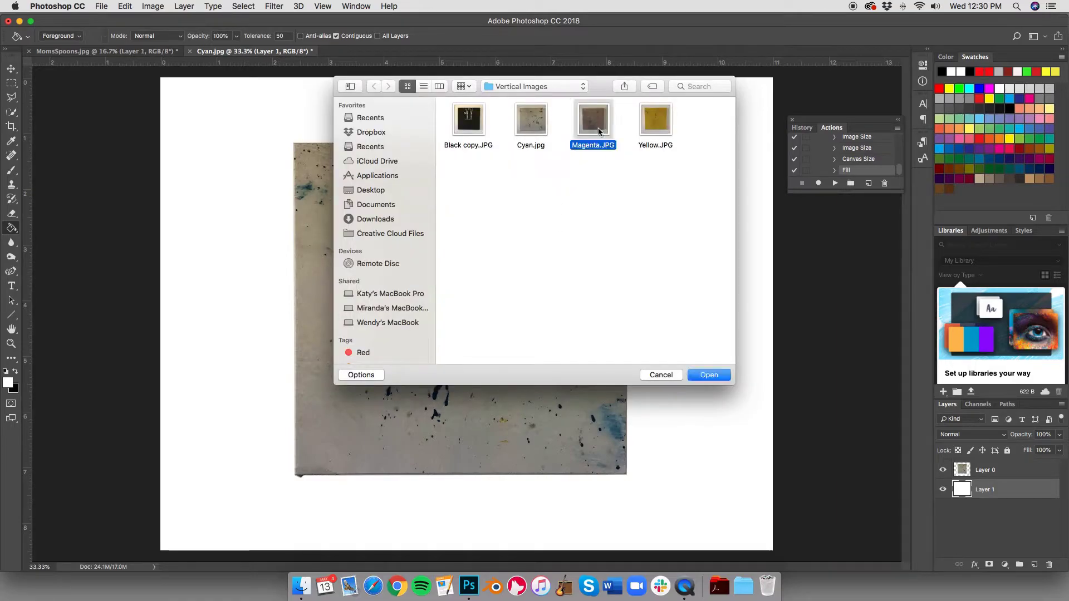
click(709, 375)
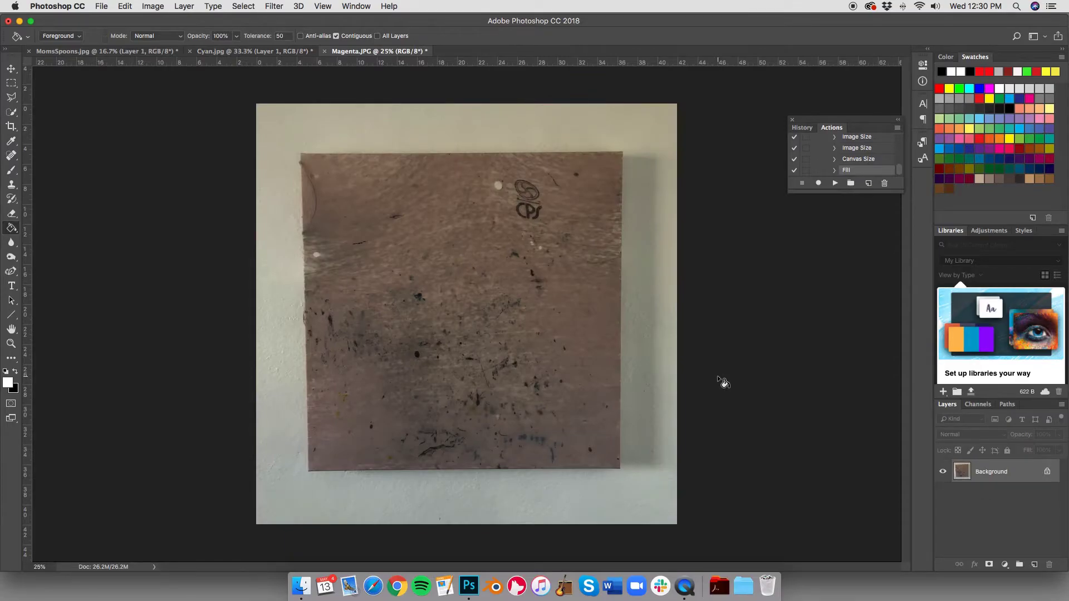
Play the PDFpresentationVertical action on the Magenta.JPG image.
scroll(859, 161, down, 2)
click(836, 184)
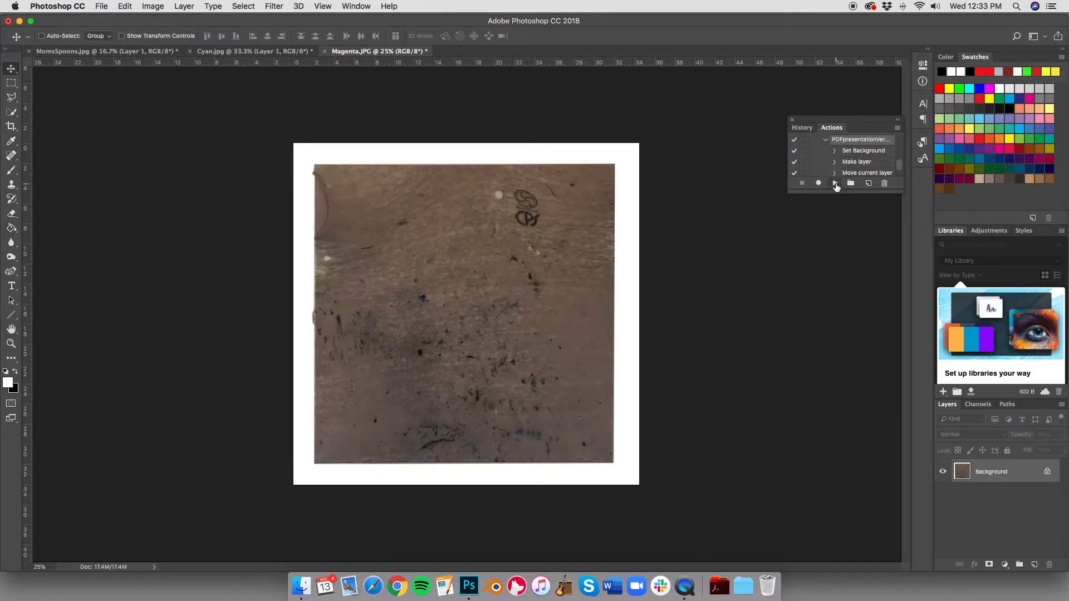
click(835, 184)
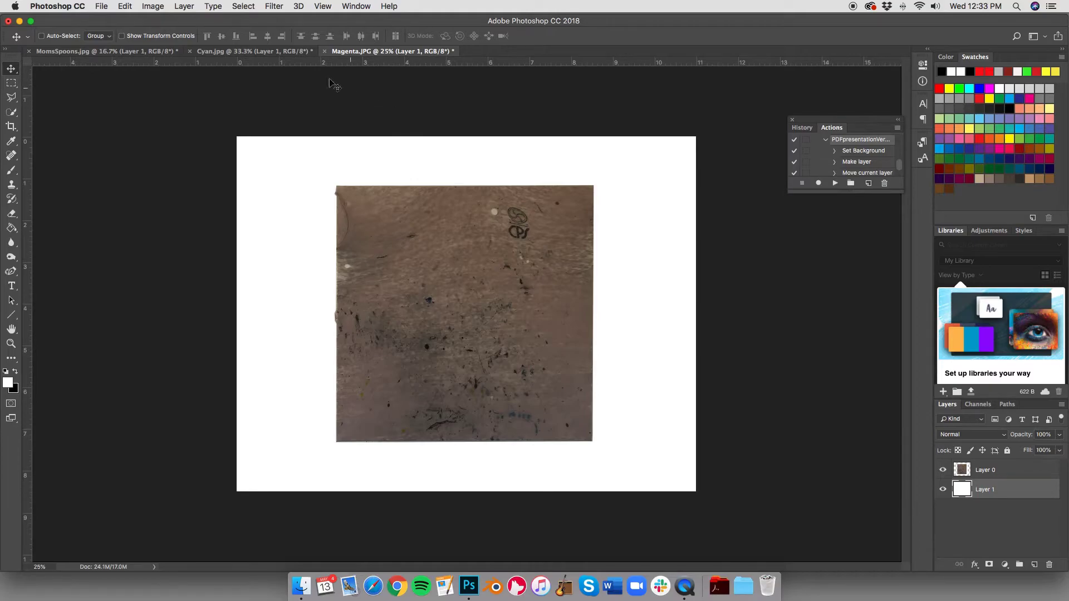
Set the Cyan.jpg zoom to 25% and compare its painting's size and placement on the page with Magenta.JPG.
click(266, 52)
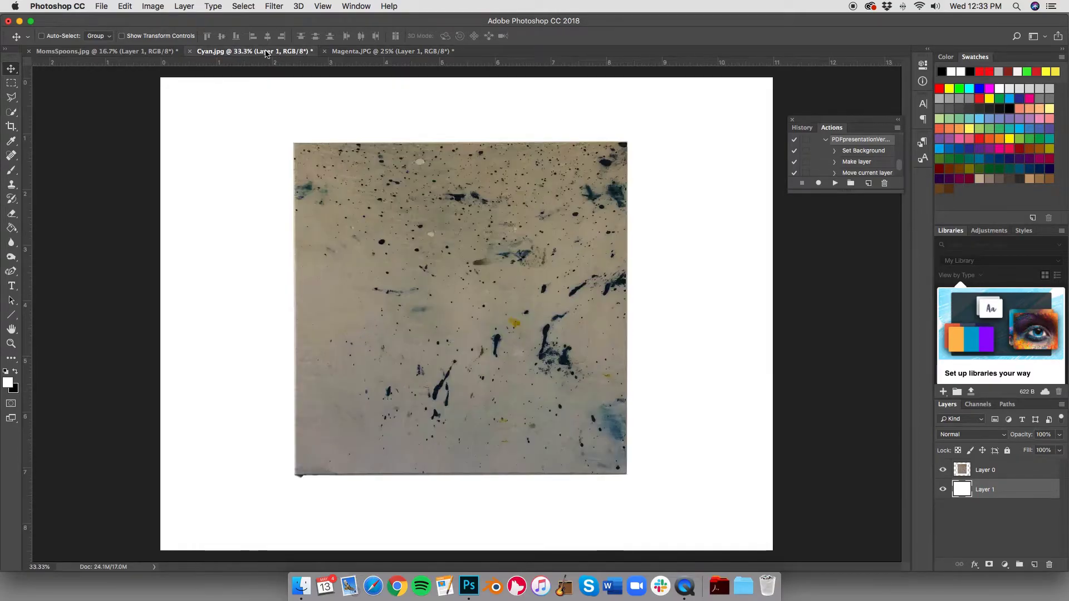
click(11, 344)
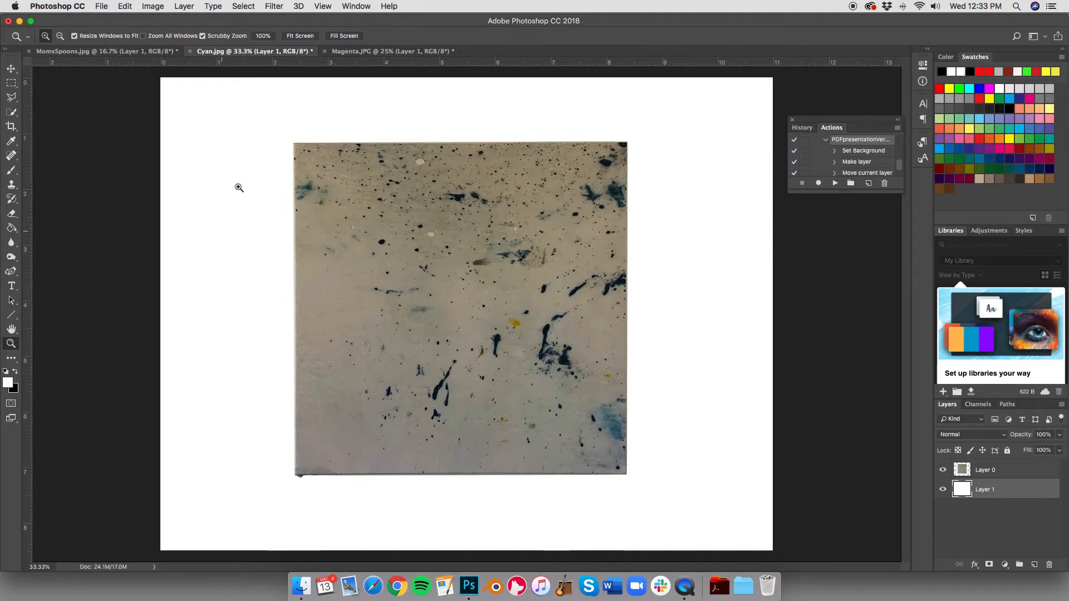
click(356, 51)
click(39, 567)
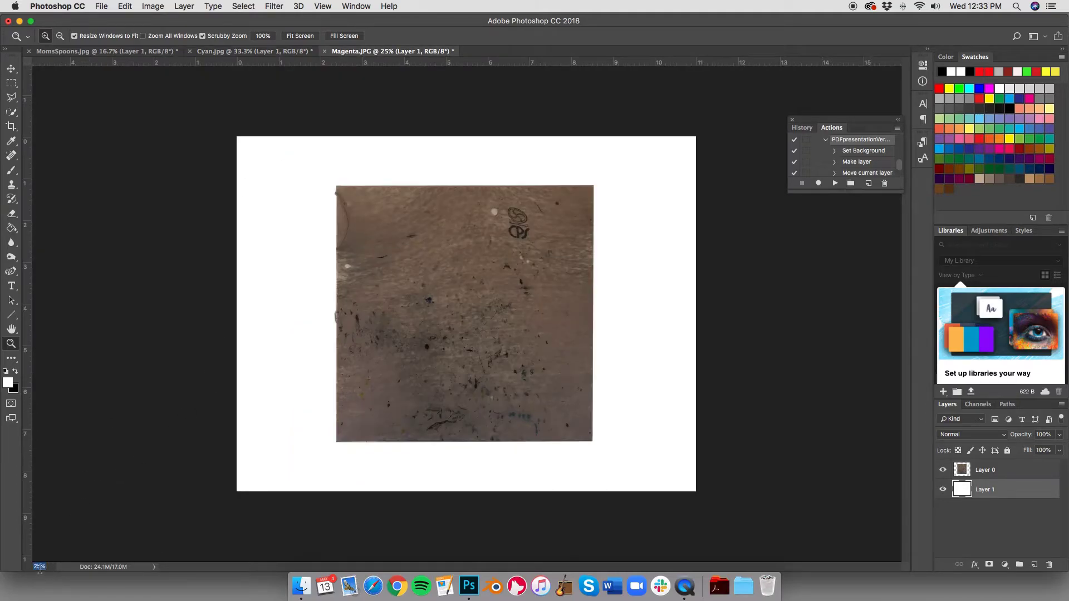
click(281, 51)
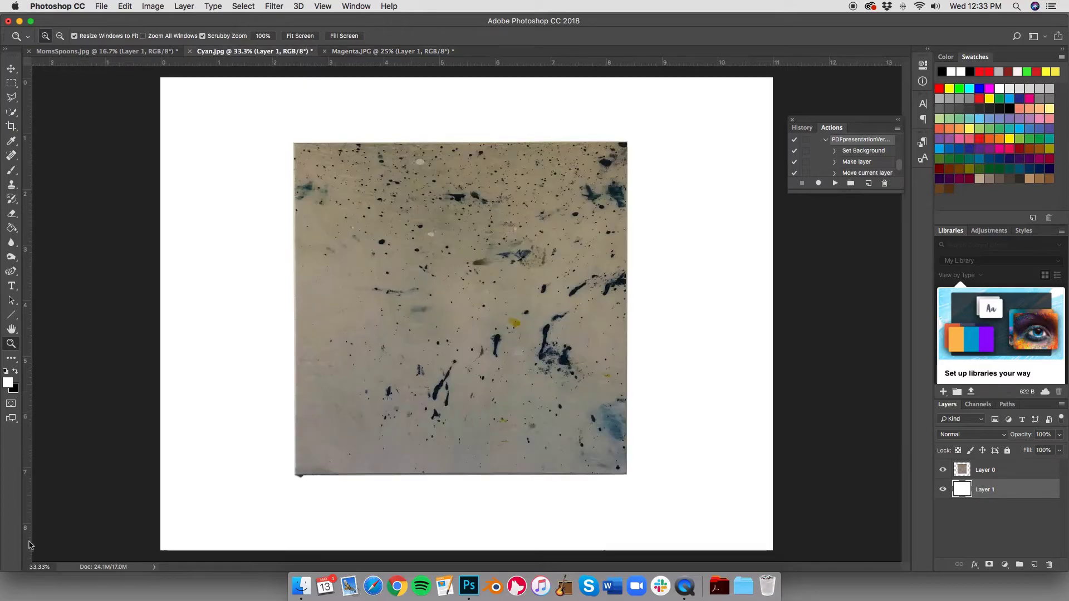
click(39, 566)
text(25)
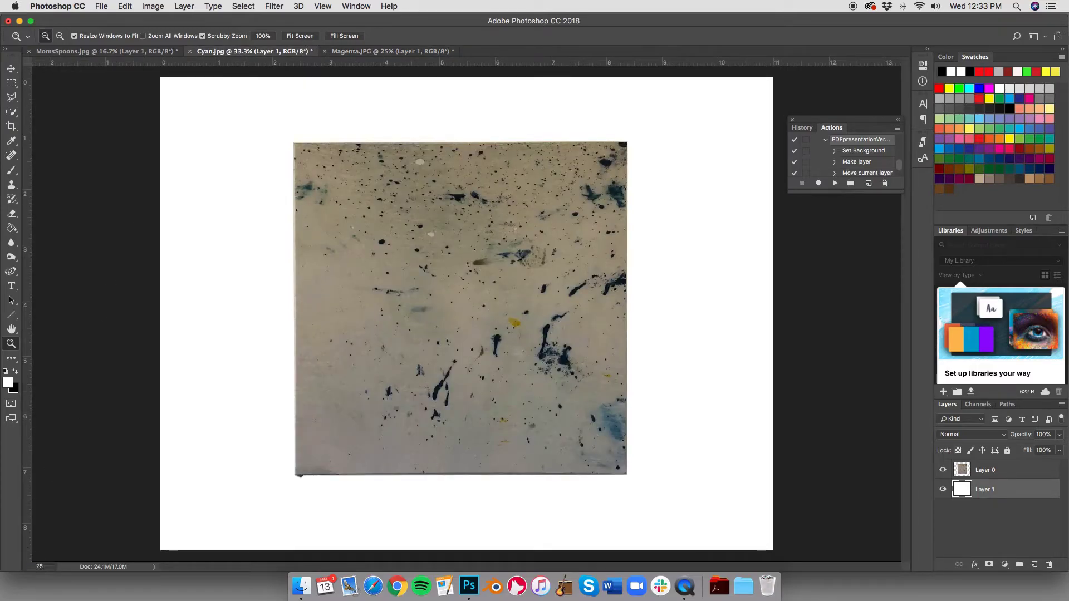
key(Return)
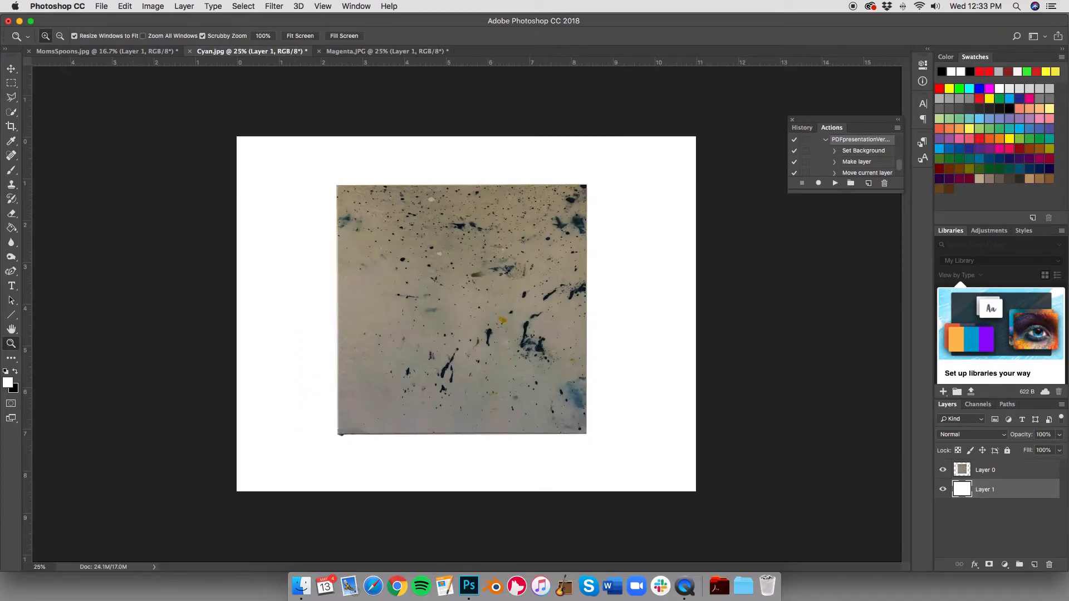
click(377, 51)
click(281, 52)
click(359, 52)
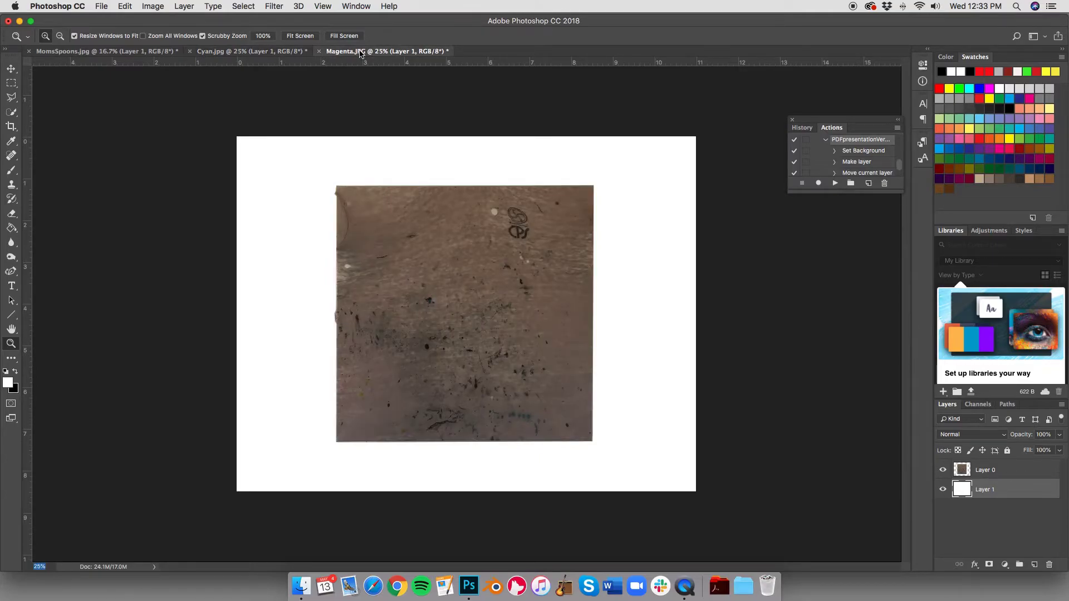
click(252, 53)
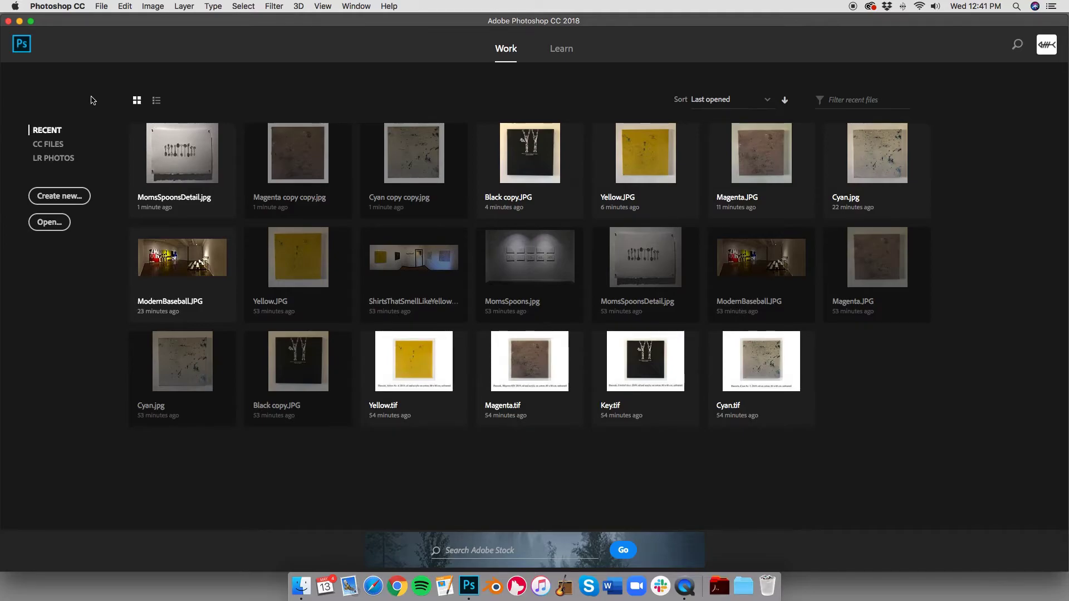
Start a batch process that uses the PDFpresentationHorizontal action from the Default Actions set.
click(102, 7)
mouse_move(138, 250)
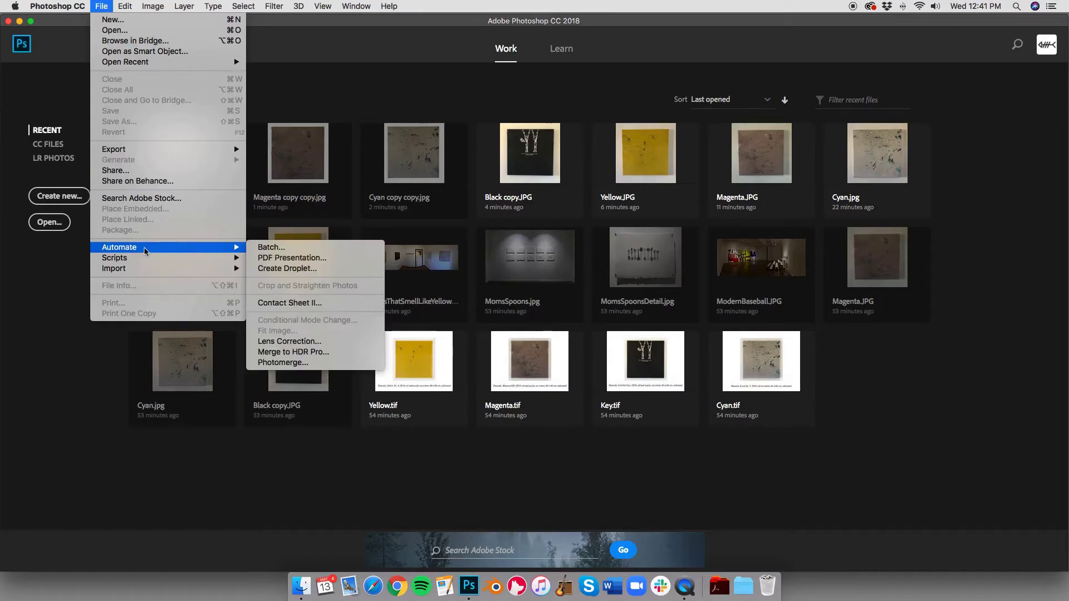
click(262, 249)
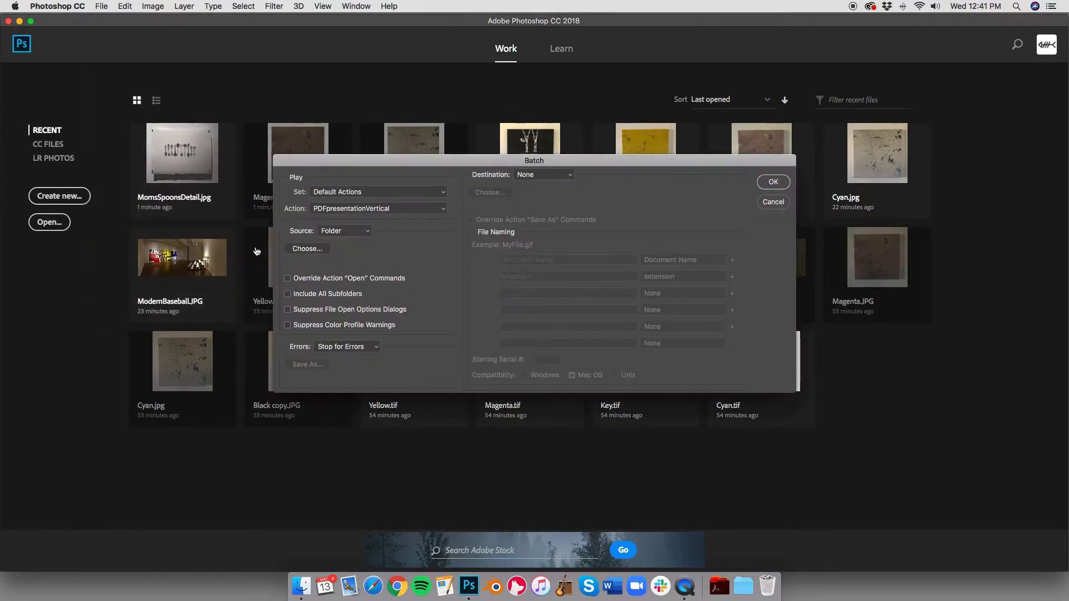
click(389, 210)
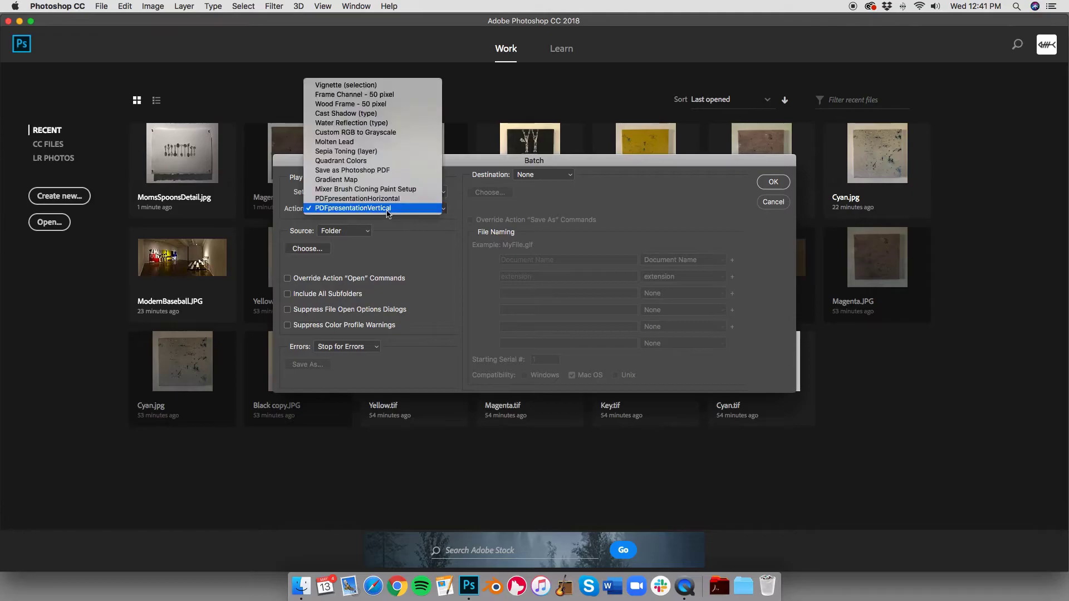
click(359, 199)
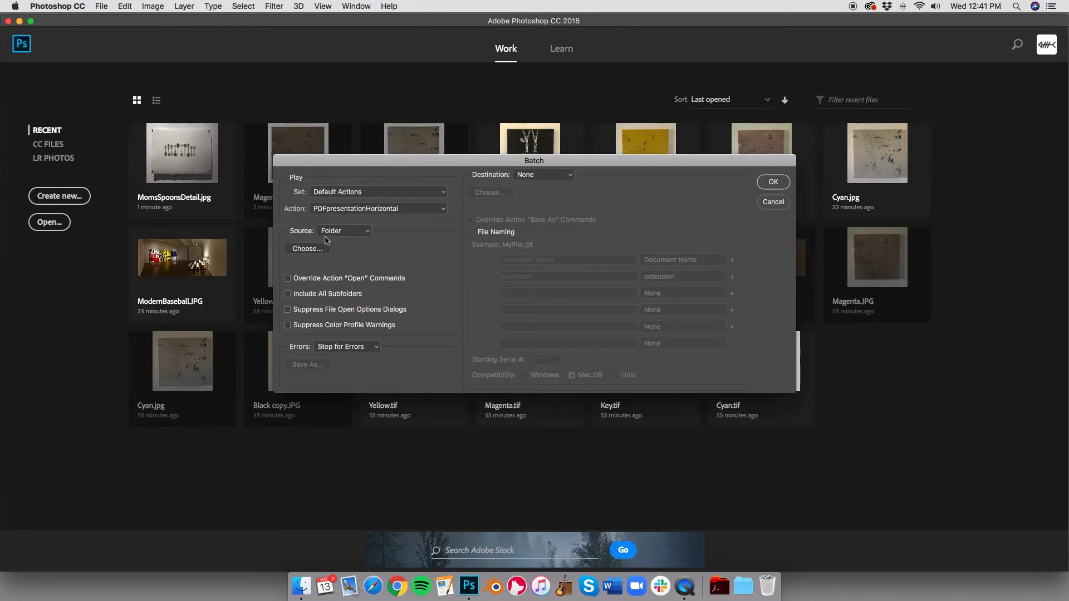
Use the Horizontal Images folder as the batch source, keep the destination at None, and run the batch.
click(307, 248)
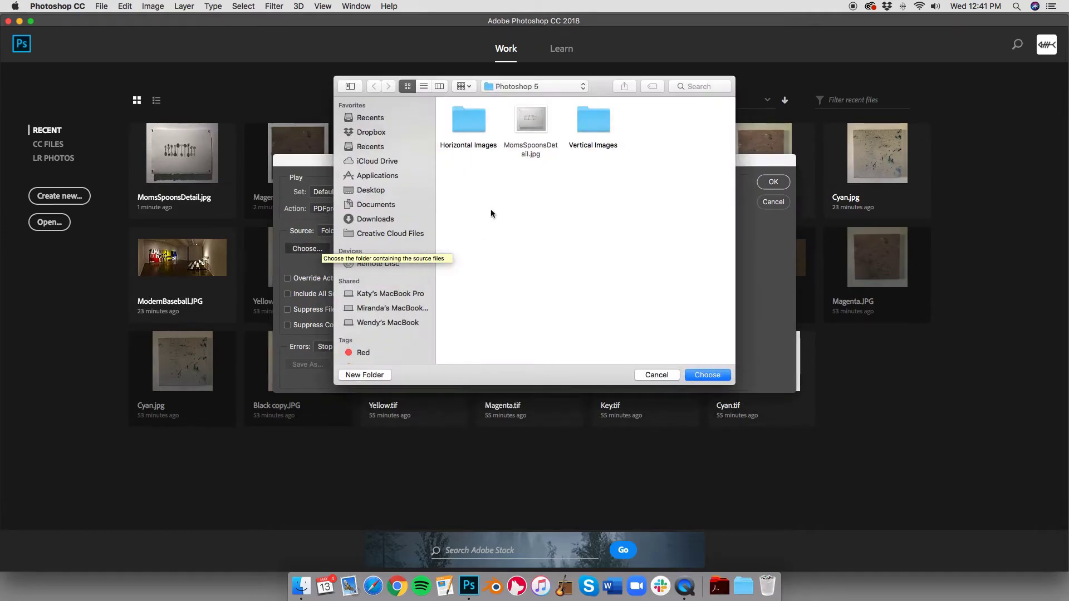
double_click(469, 124)
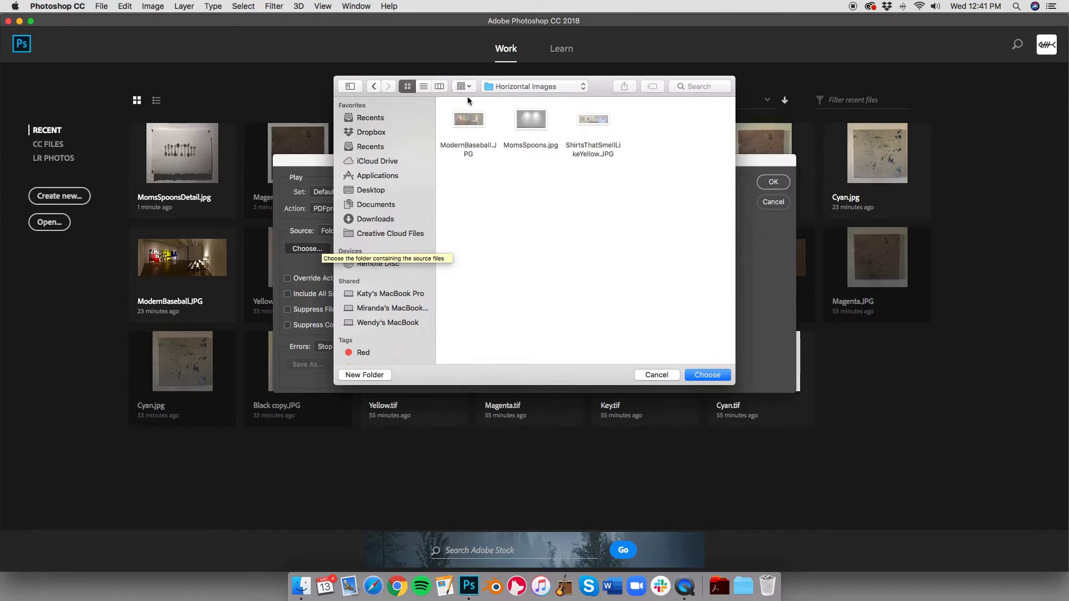
click(707, 374)
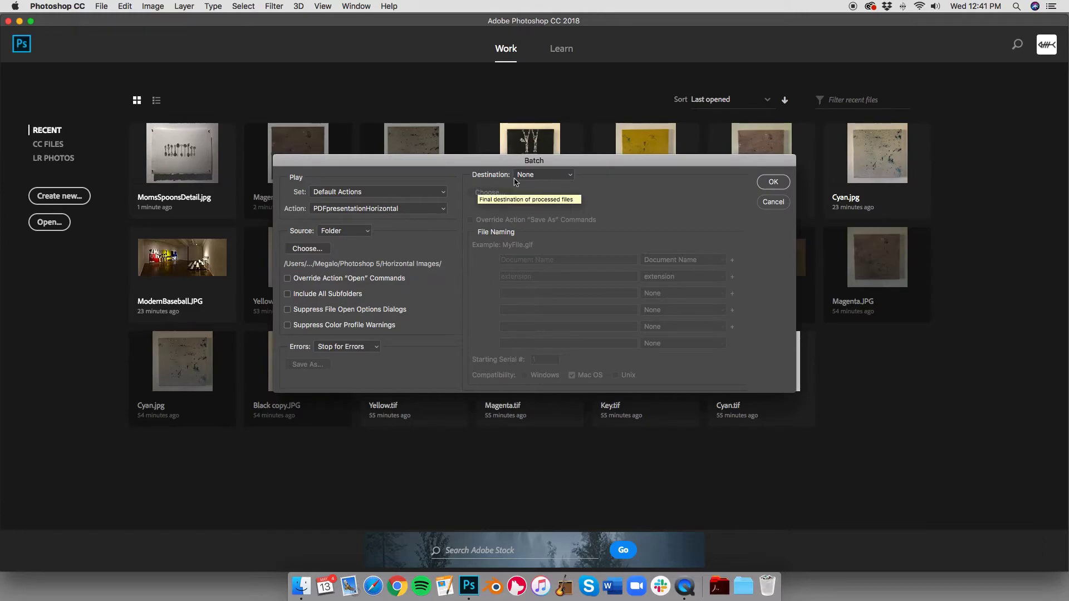
click(537, 179)
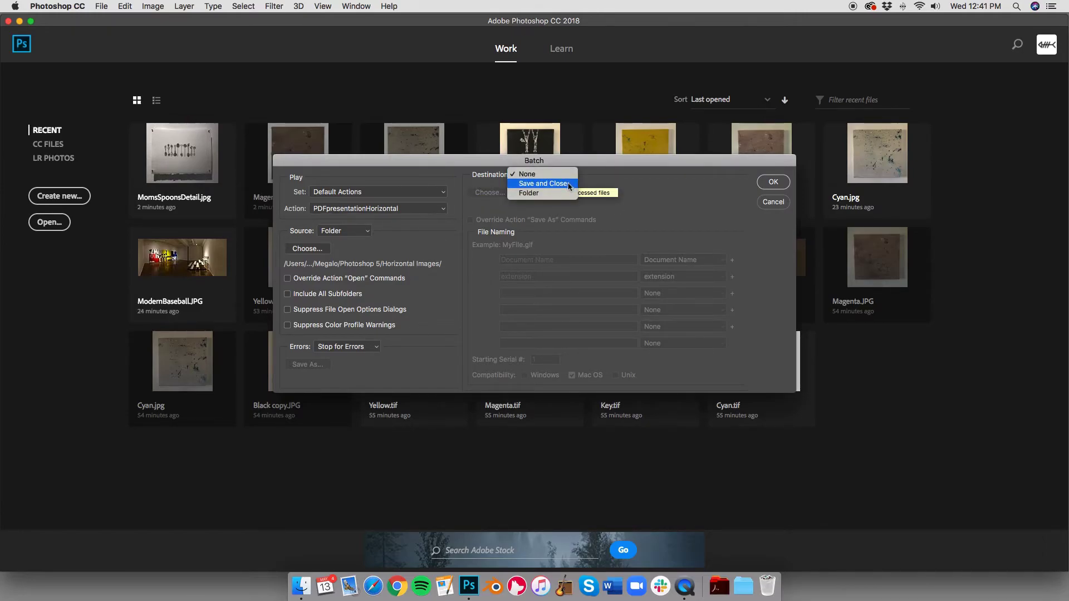
click(603, 177)
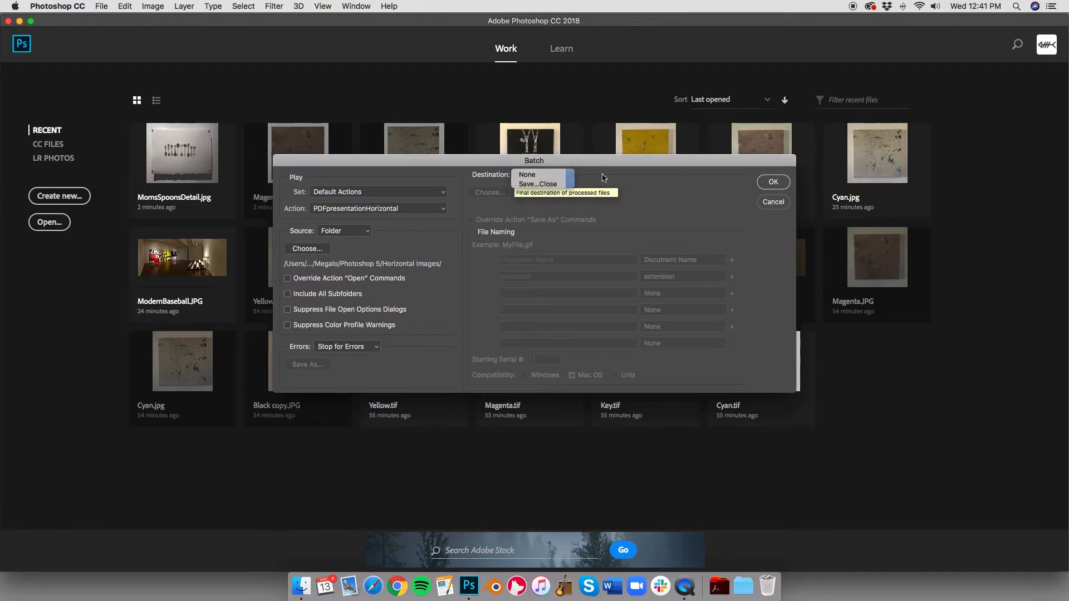
click(771, 183)
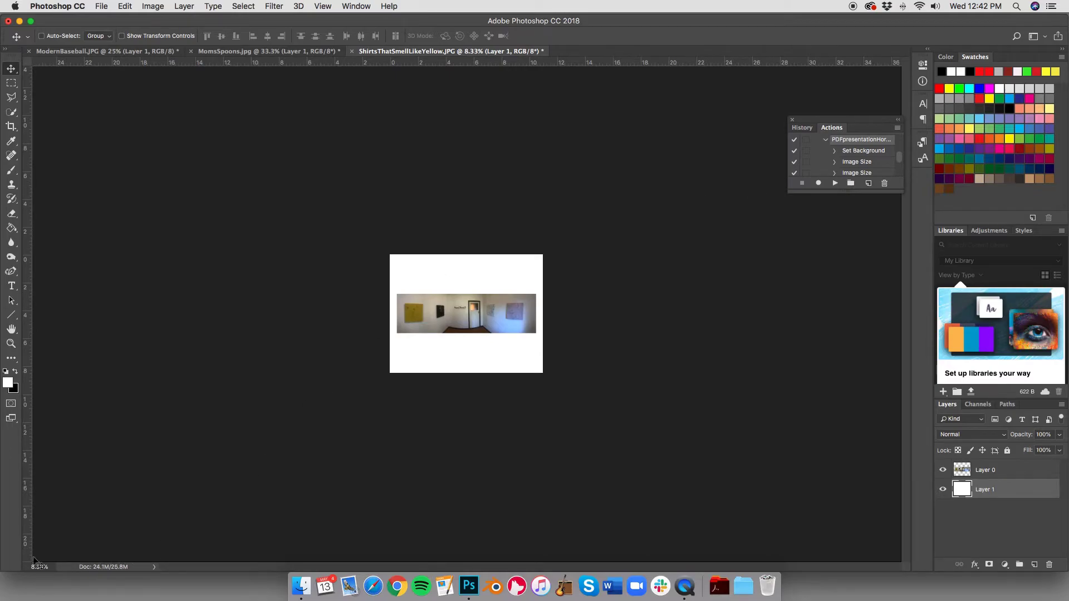
Set the zoom of ShirtsThatSmellLikeYellow.JPG and MomsSpoons.jpg to 25%.
click(11, 344)
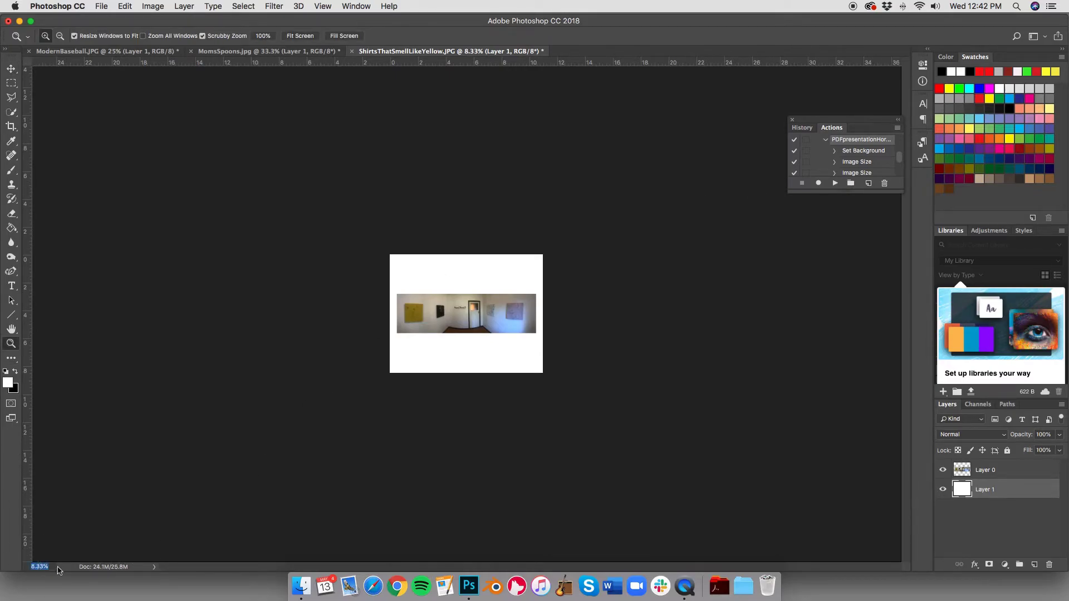
text(25)
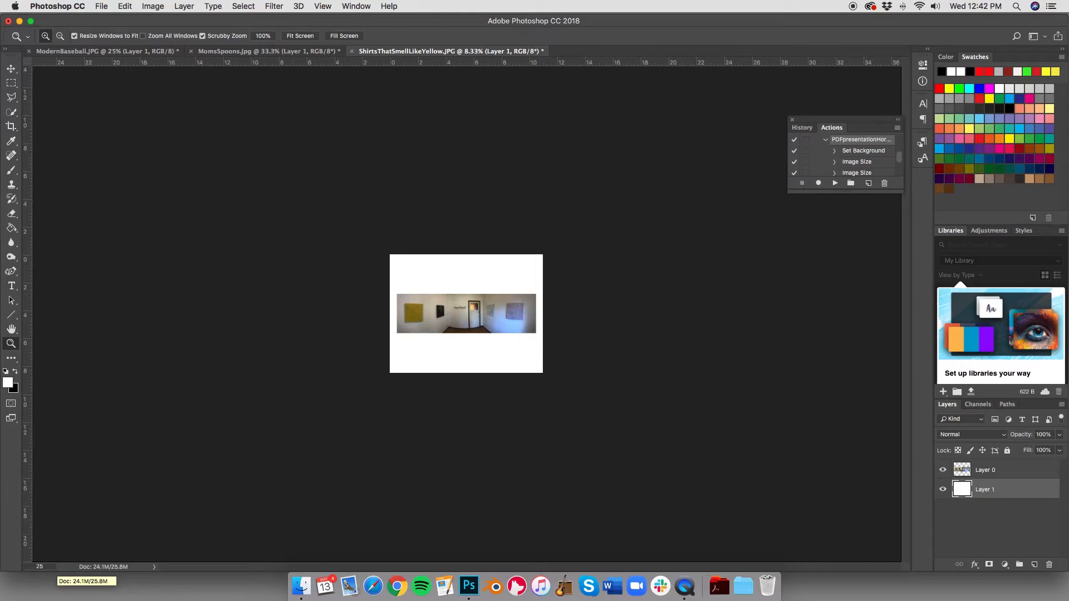
key(Return)
click(272, 50)
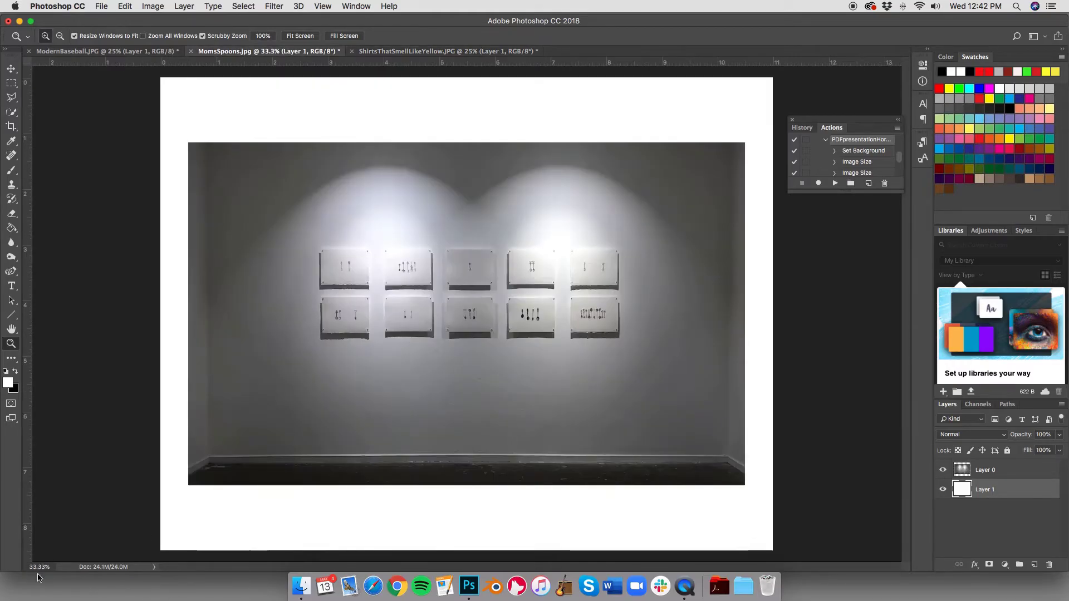
click(35, 567)
text(25)
key(Return)
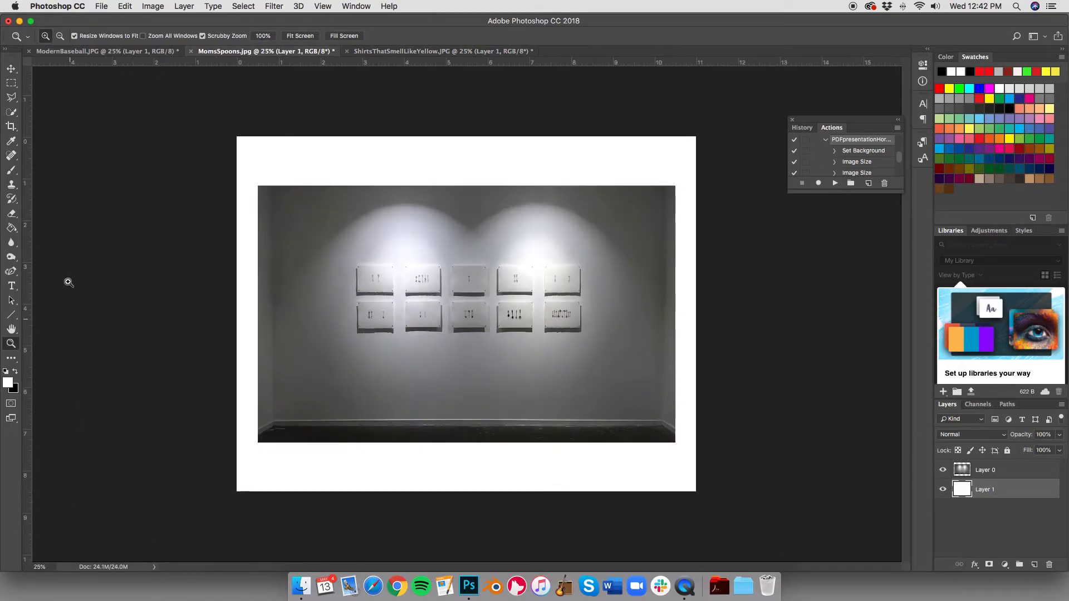
Compare how the photos sit on the white page in ModernBaseball.JPG, MomsSpoons.jpg and ShirtsThatSmellLikeYellow.JPG.
click(120, 51)
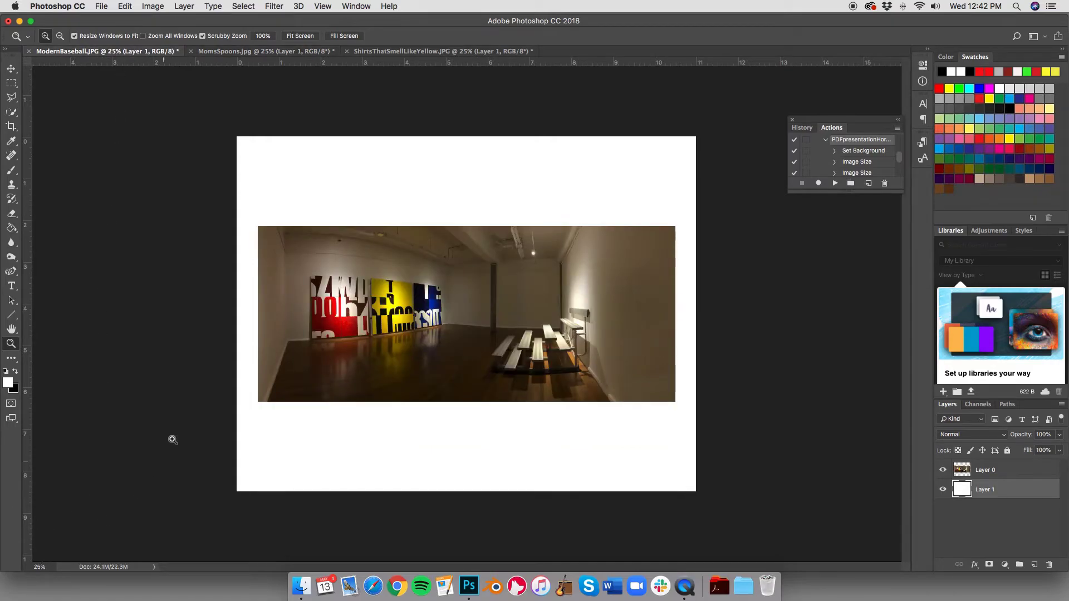
click(250, 51)
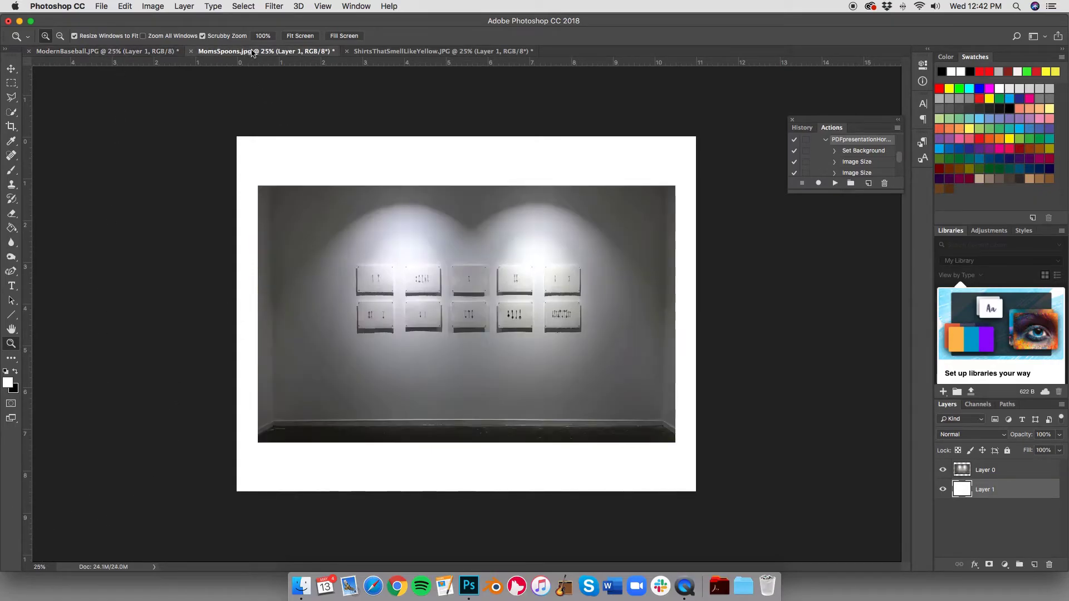
click(404, 51)
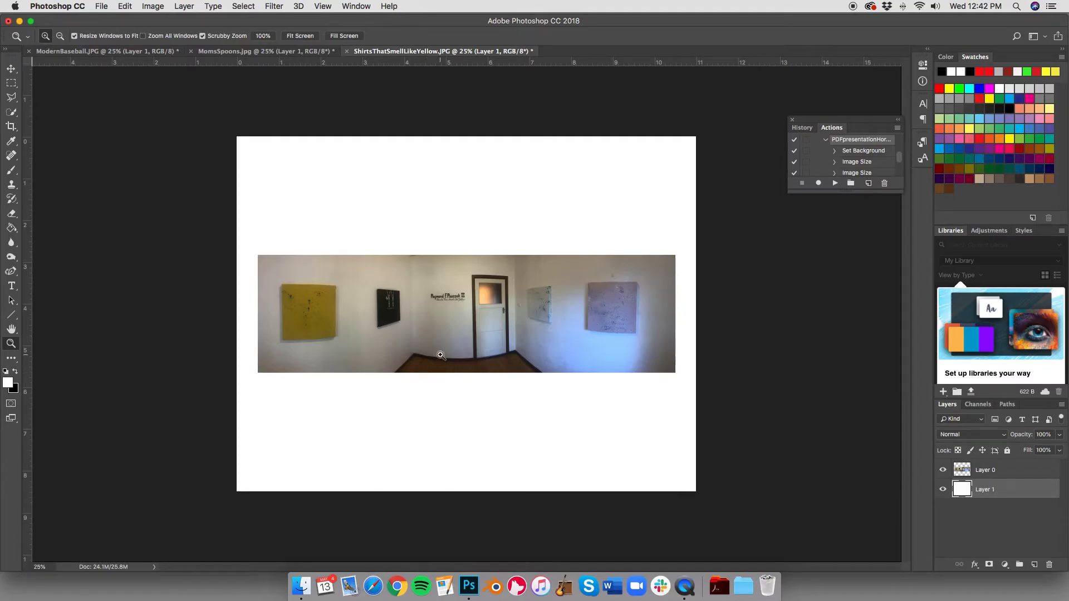
click(259, 51)
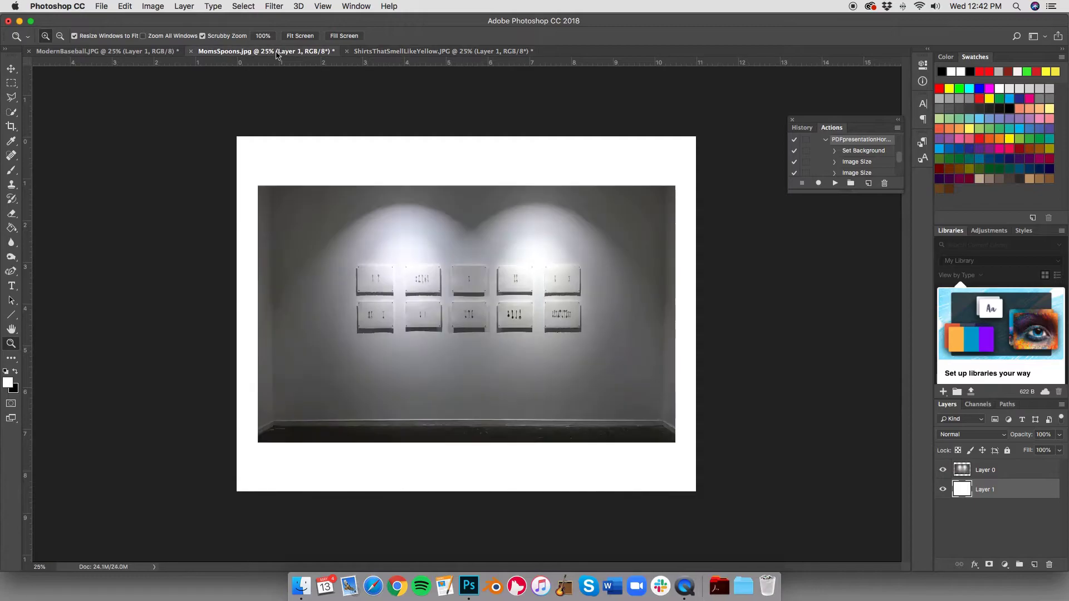
Check the image size and resolution of ModernBaseball.JPG and MomsSpoons.jpg without changing them, and return to ShirtsThatSmellLikeYellow.JPG.
click(150, 52)
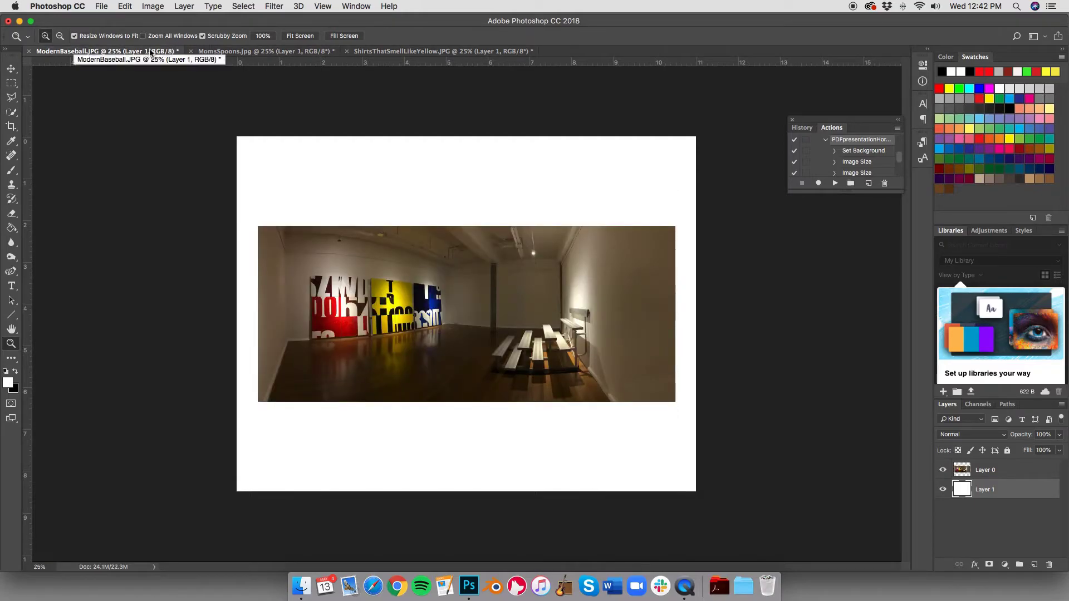
click(153, 6)
click(163, 94)
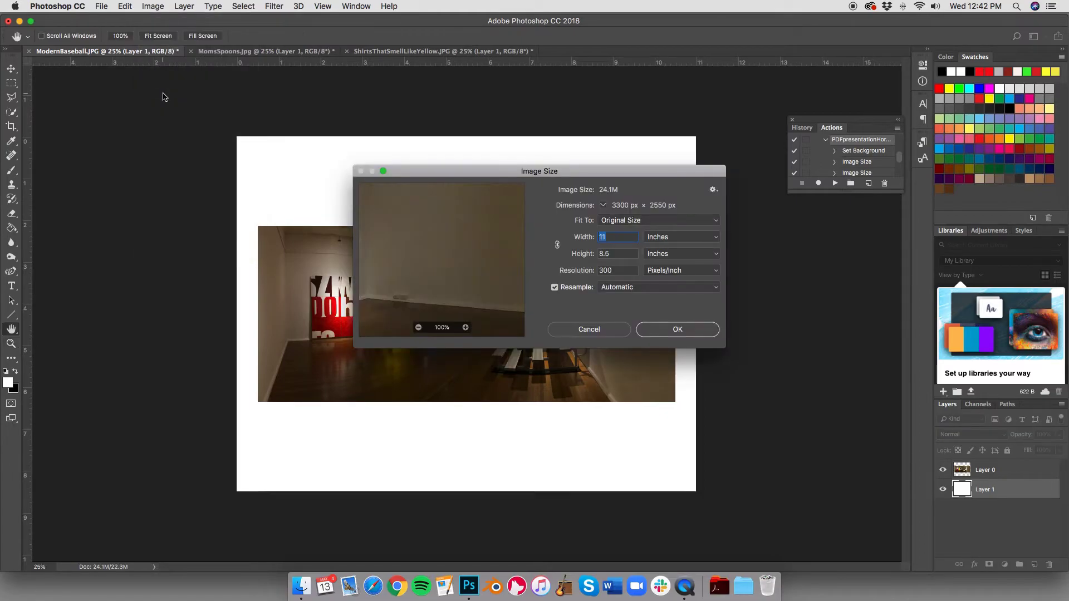
click(590, 327)
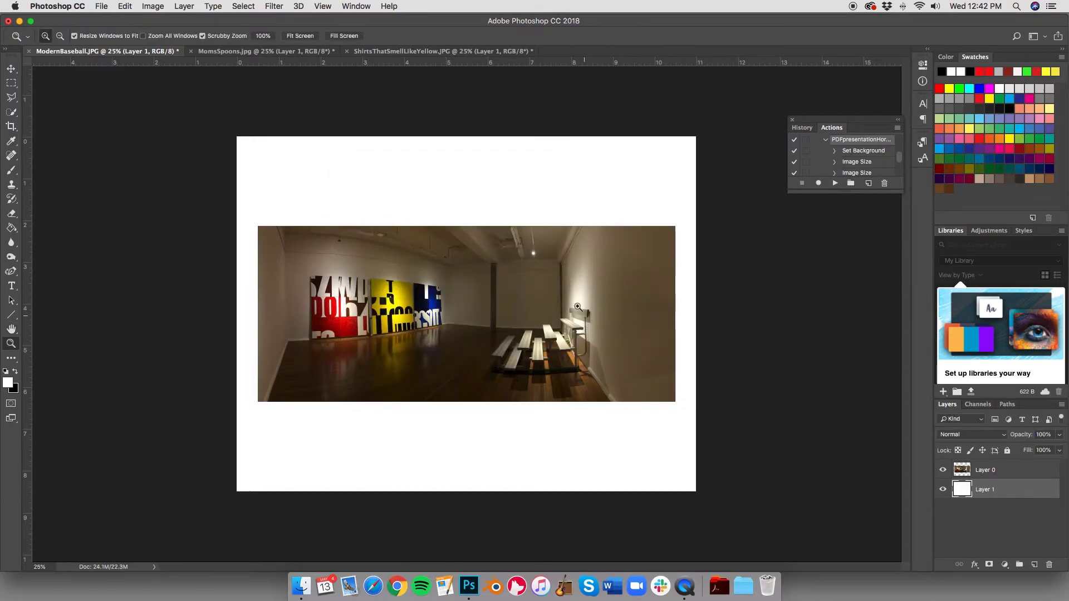
click(287, 53)
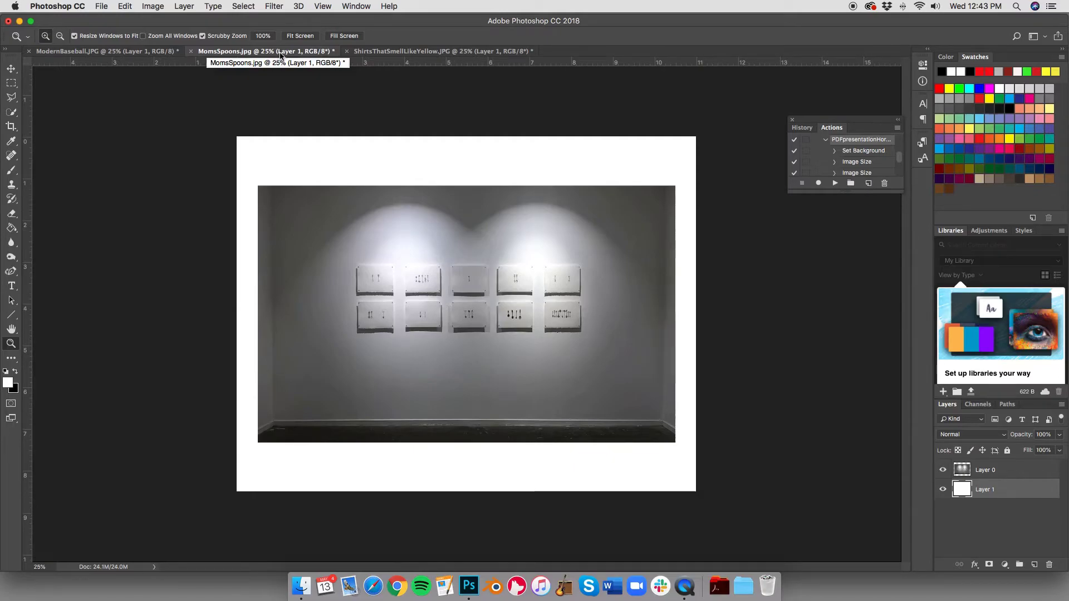
click(156, 7)
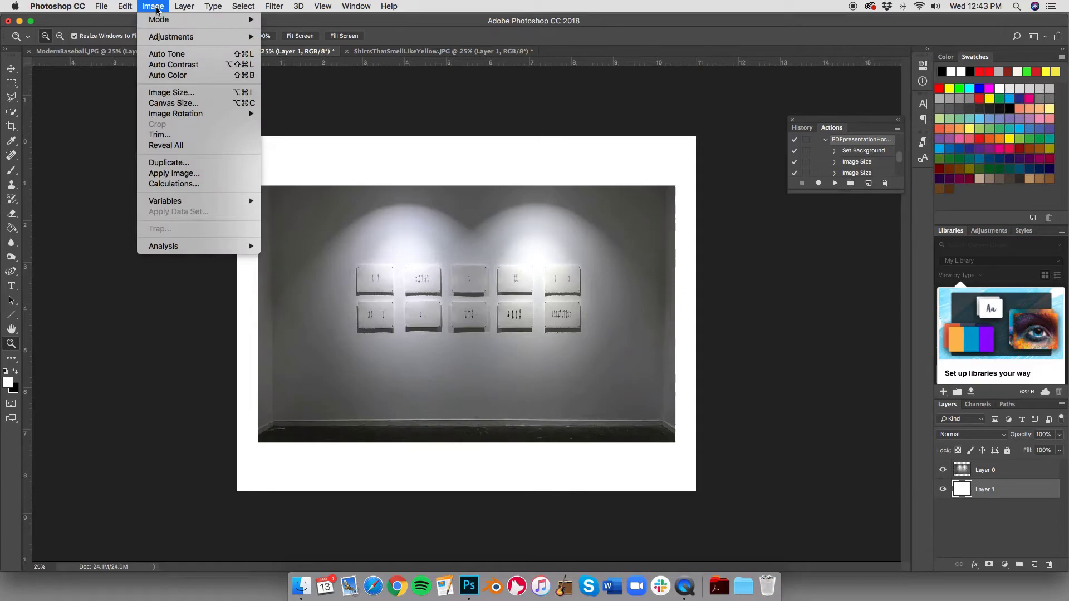
click(192, 93)
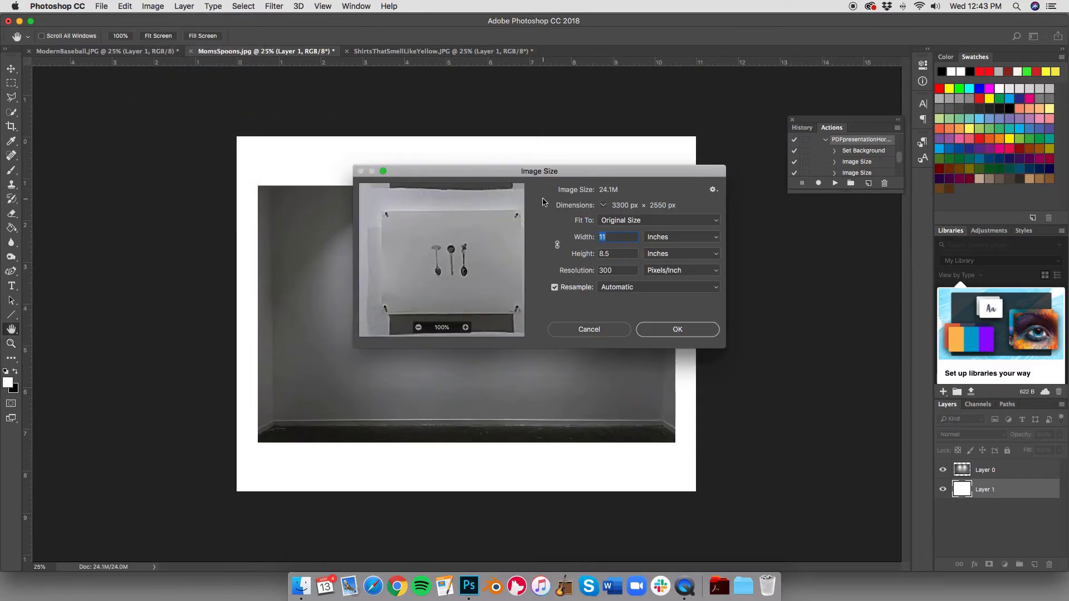
click(588, 329)
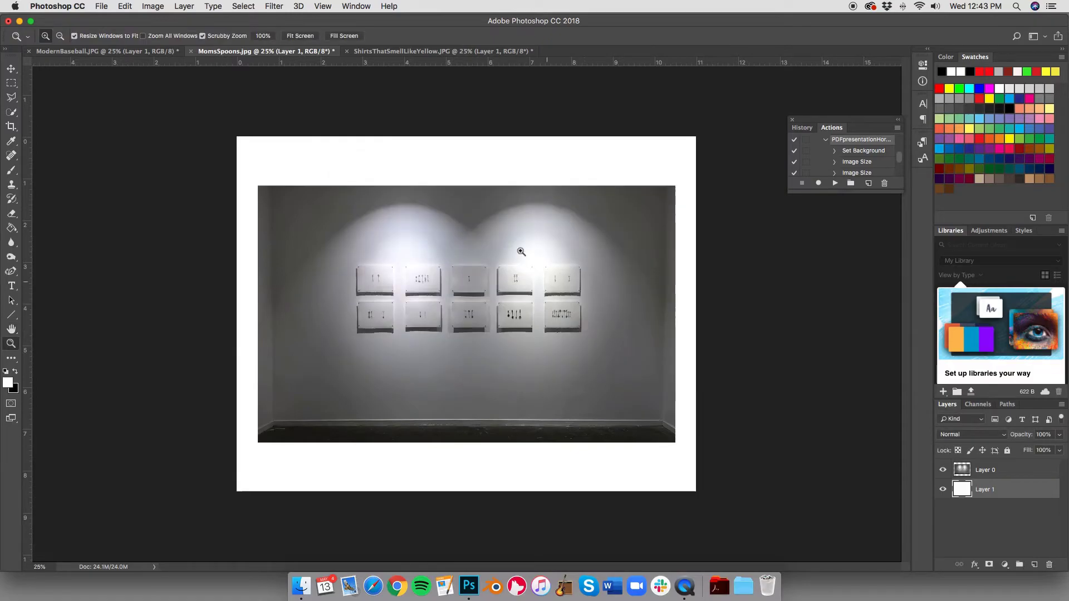
click(427, 52)
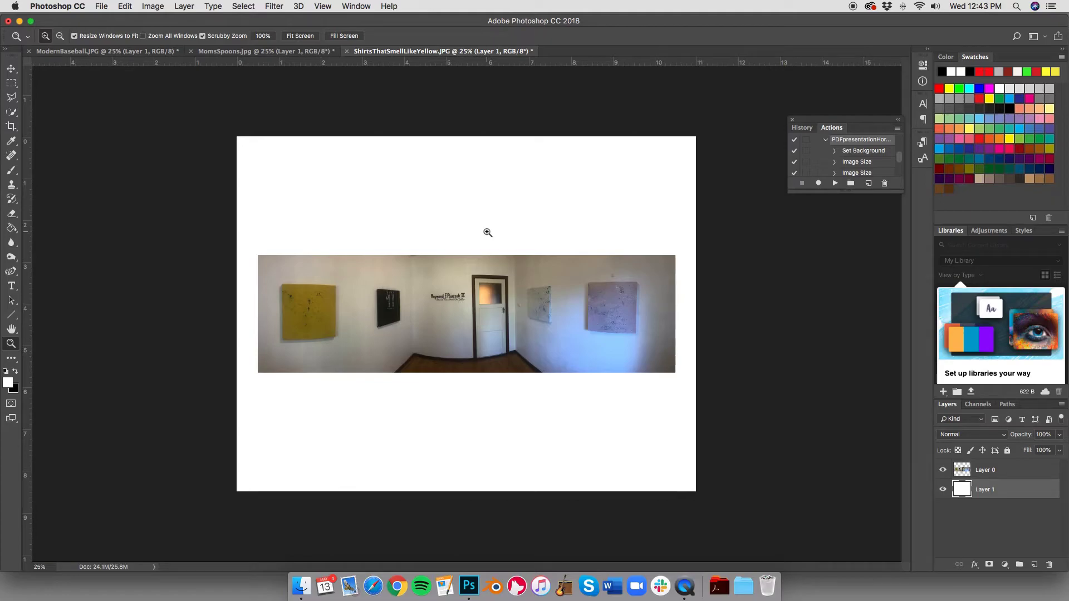
Start another batch process and set its action to PDFpresentationVertical.
click(104, 6)
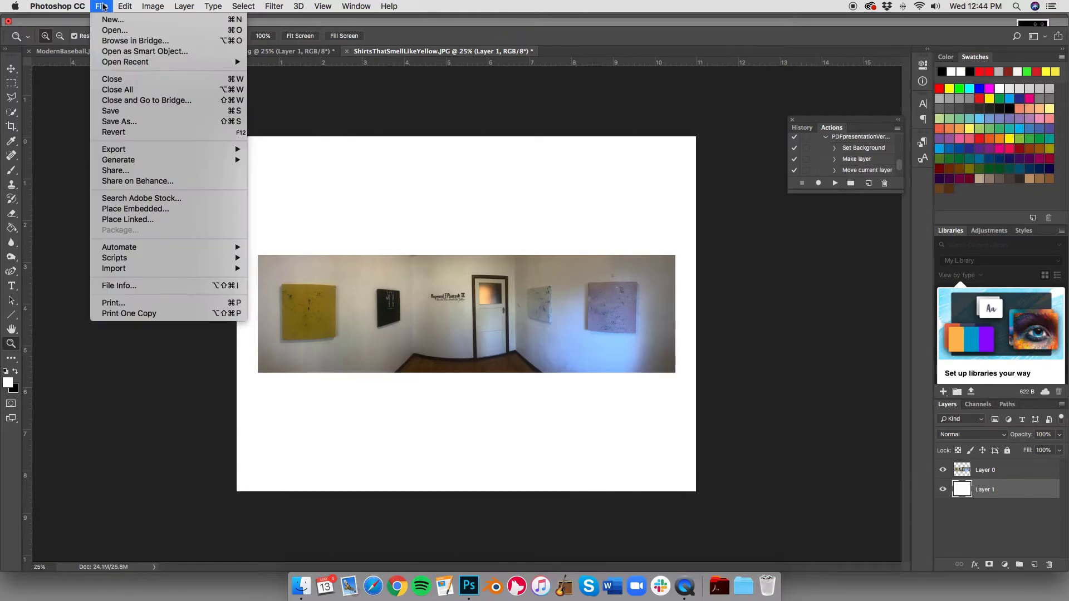
mouse_move(234, 247)
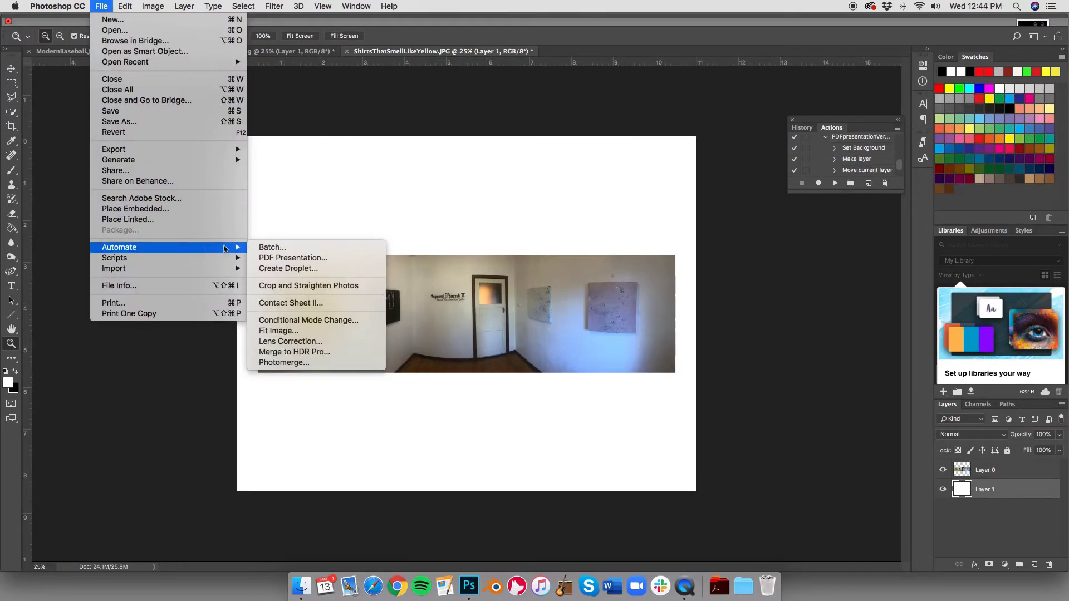
click(297, 248)
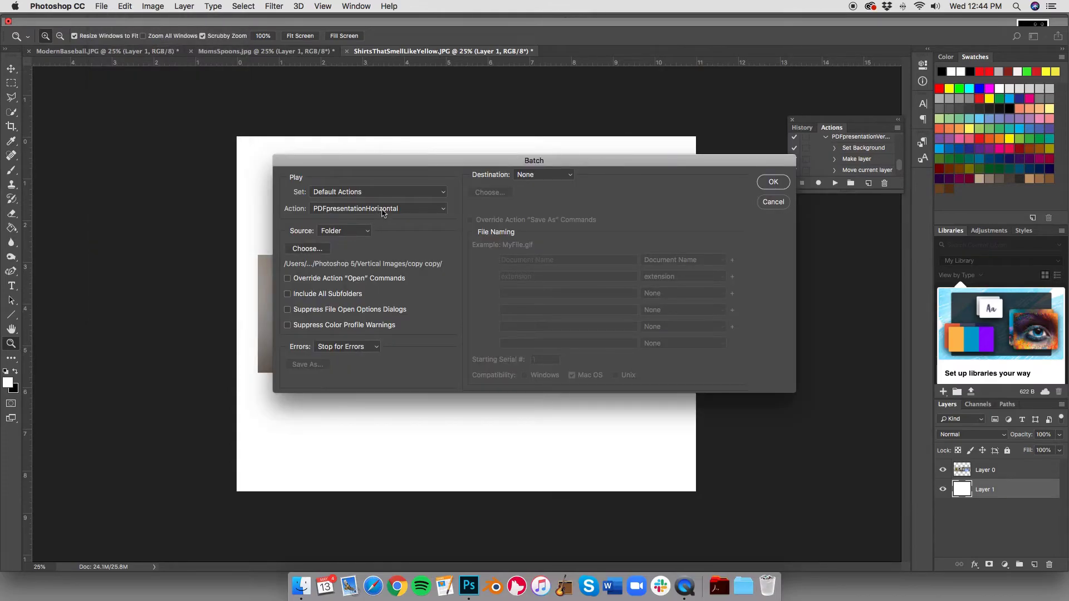
click(381, 212)
click(383, 208)
click(387, 210)
click(388, 218)
Choose the copy copy folder inside Vertical Images as the source and run the batch with destination None.
click(321, 251)
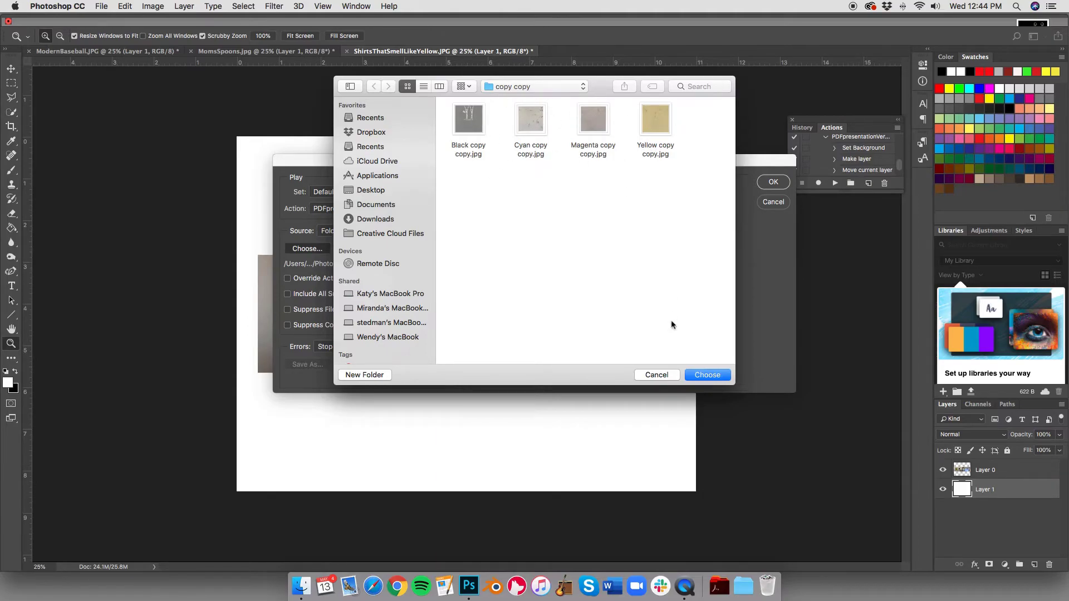
click(704, 375)
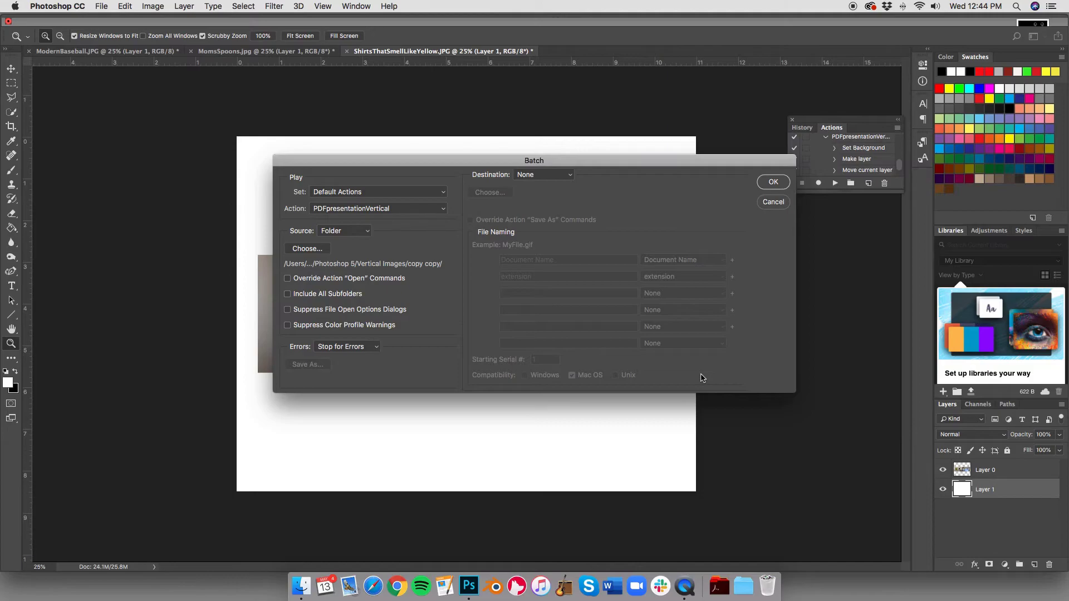
click(774, 182)
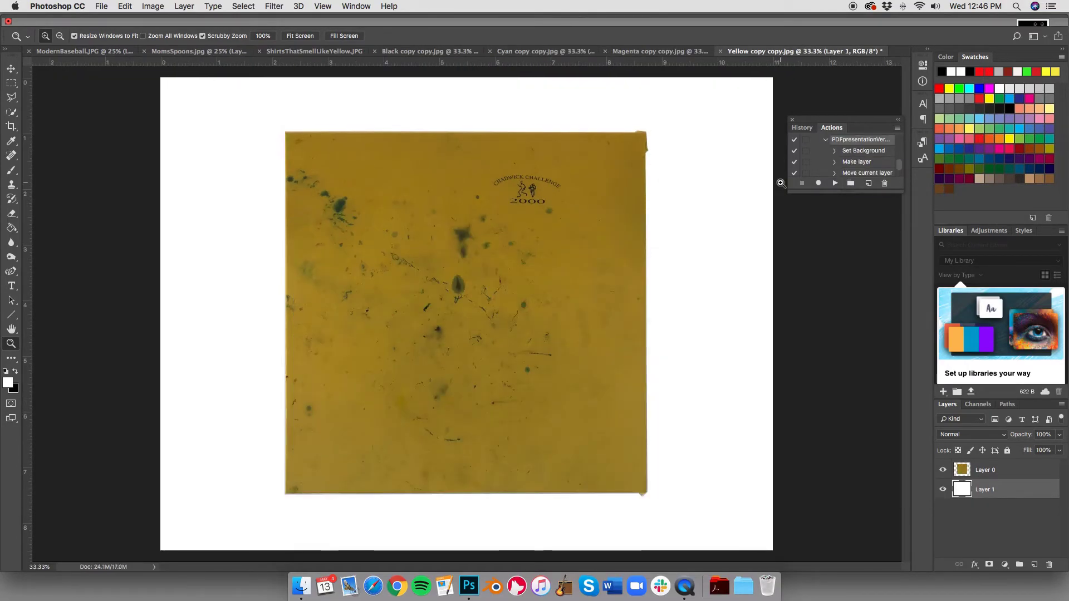
Set the zoom of Yellow copy copy.jpg and Magenta copy copy.jpg to 25%.
click(39, 566)
text(25)
key(Return)
key(ctrl+shift+Tab)
click(38, 567)
text(25)
key(Return)
Set the zoom of Cyan copy copy.jpg and Black copy copy.jpg to 25%.
click(548, 48)
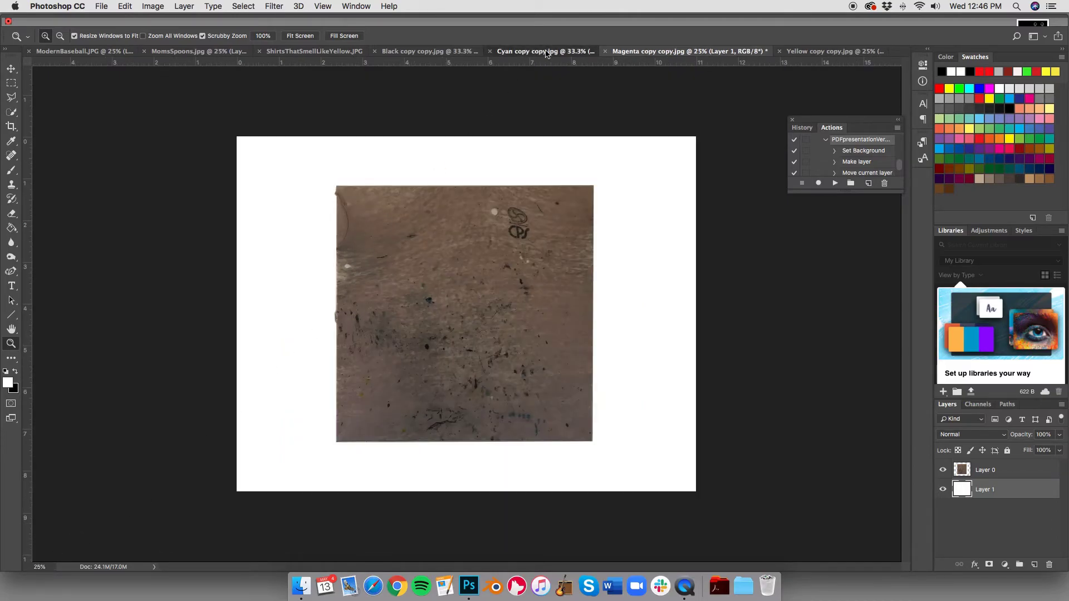
click(38, 566)
text(25)
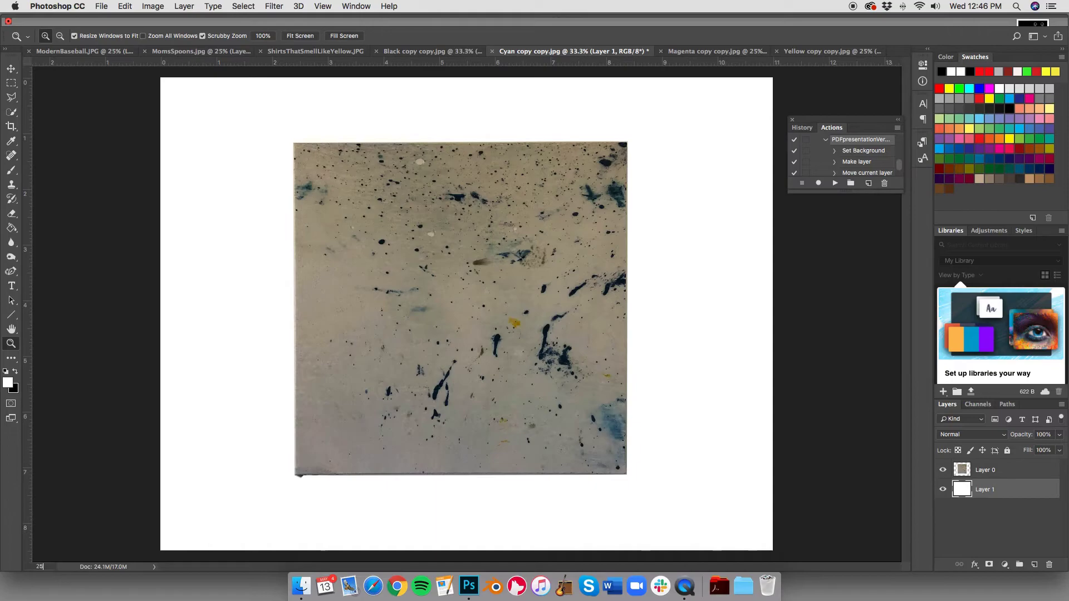
key(Return)
click(430, 53)
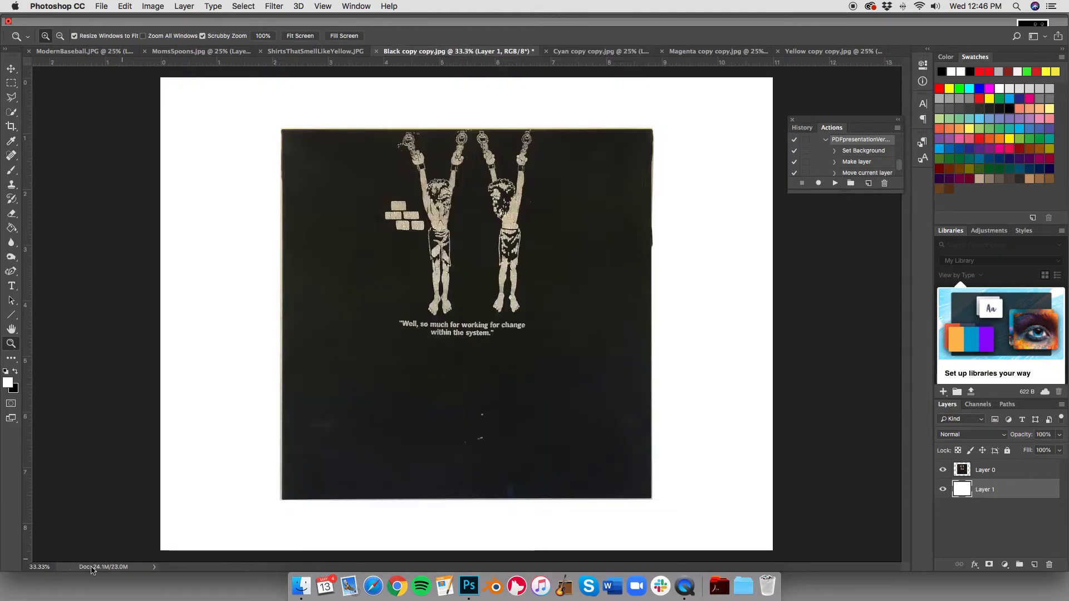
click(39, 566)
text(2)
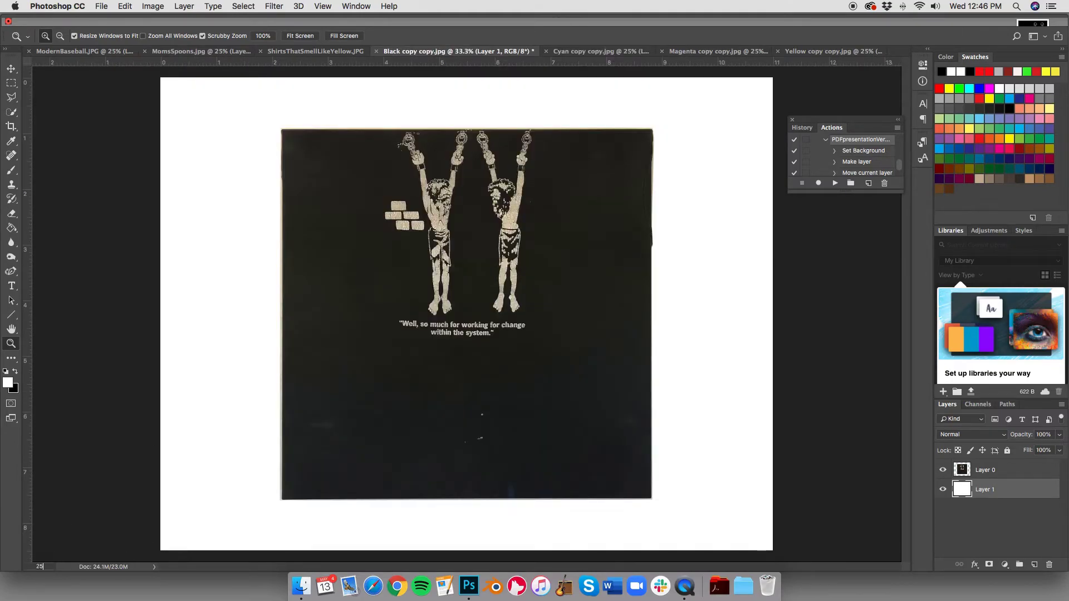
text(5)
key(Return)
Look through the open images from ModernBaseball.JPG to Yellow copy copy.jpg to compare their placement on the page.
click(83, 51)
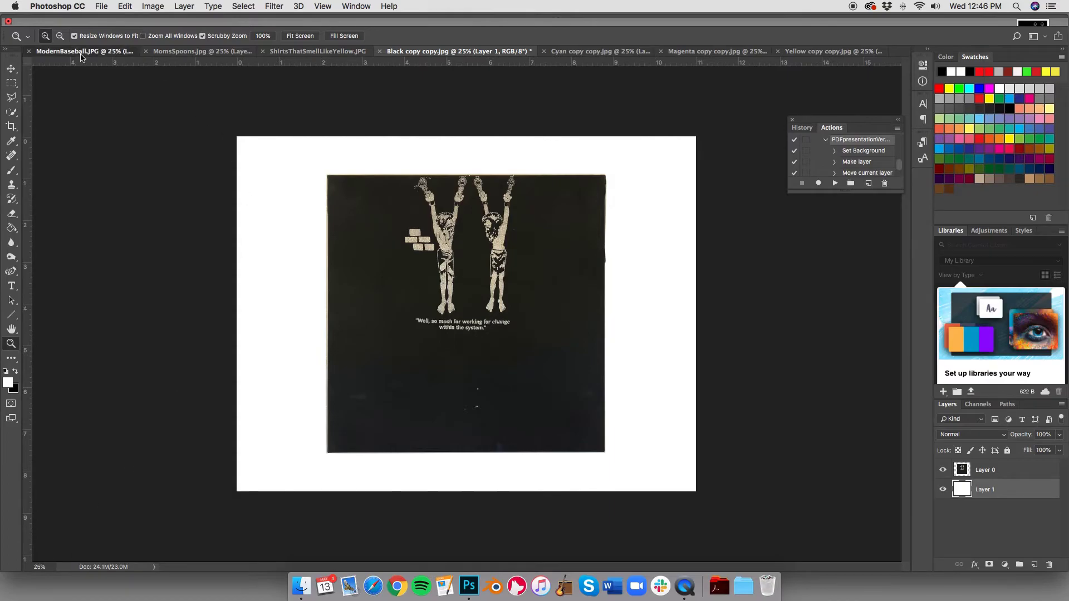
click(216, 52)
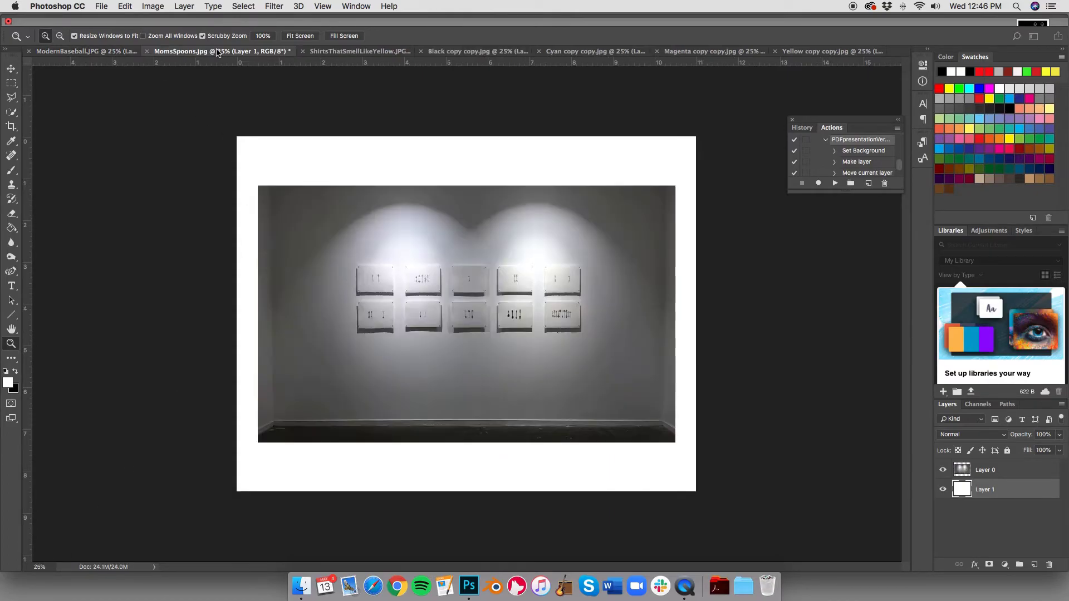
click(473, 51)
click(583, 51)
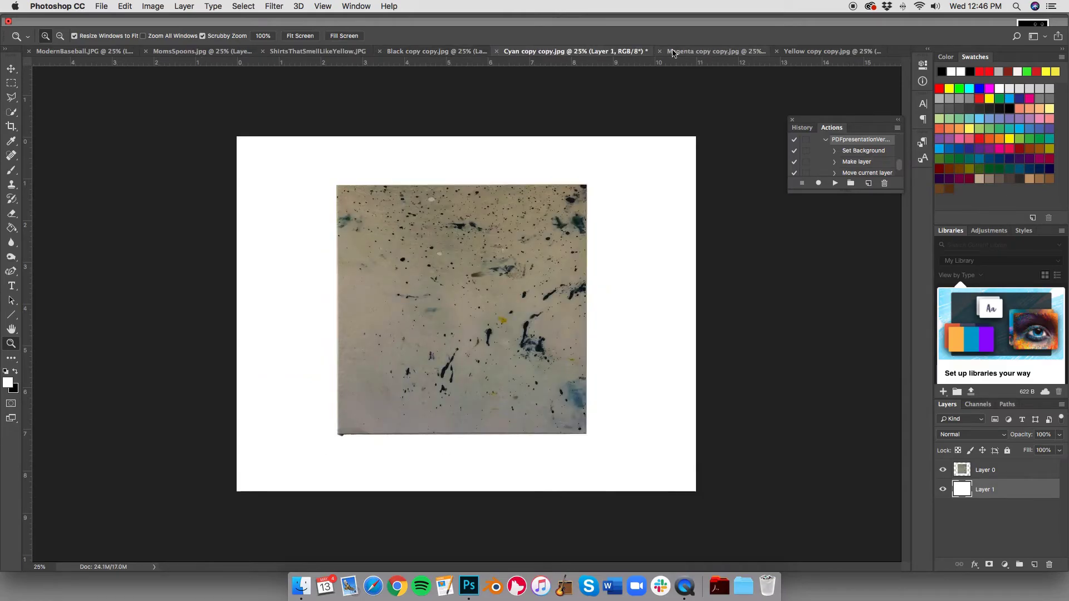
click(723, 52)
click(797, 51)
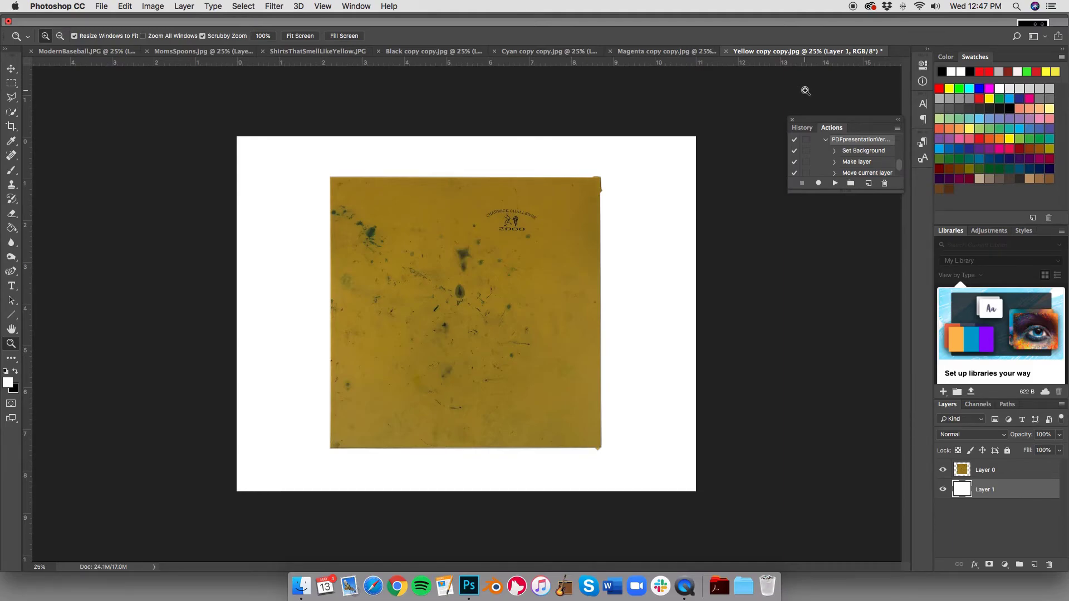
Reorder the open documents with MomsSpoons.jpg first, Black copy copy.jpg second to last and ShirtsThatSmellLikeYellow.JPG last.
drag(198, 54, 89, 54)
drag(278, 52, 835, 52)
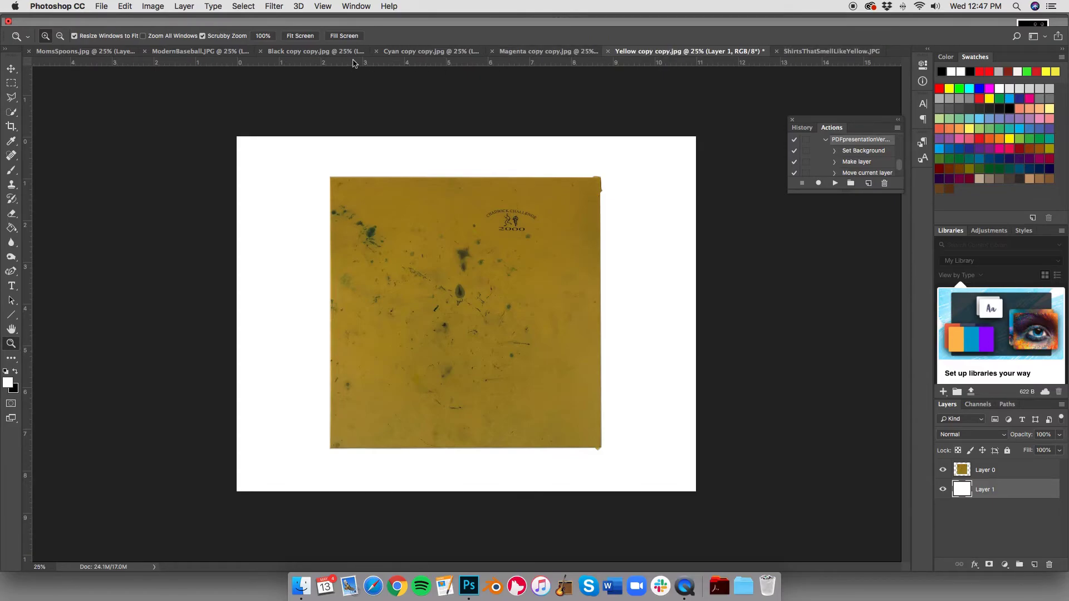
click(412, 52)
drag(332, 54, 719, 54)
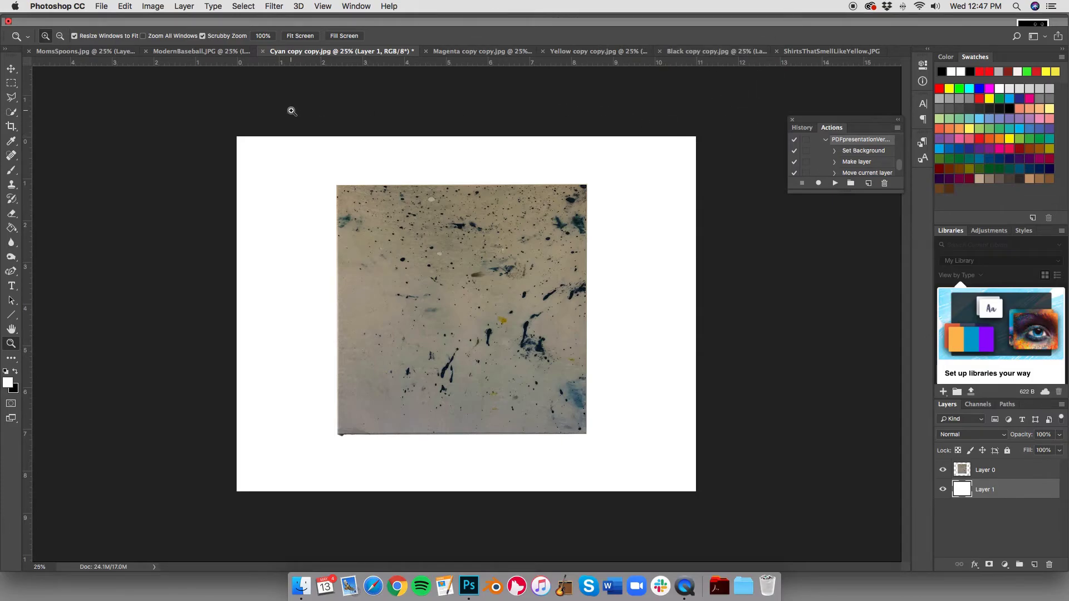
click(177, 86)
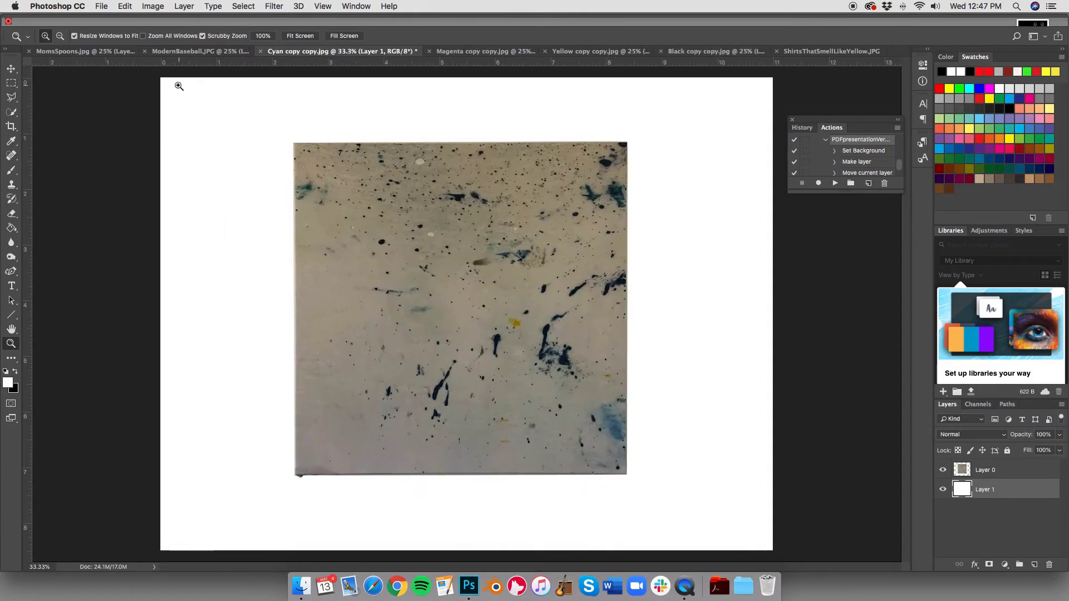
Start a PDF Presentation from the open files, ordered MomsSpoons, ModernBaseball, Cyan, Magenta, Yellow, Black and ShirtsThatSmellLikeYellow.
click(102, 8)
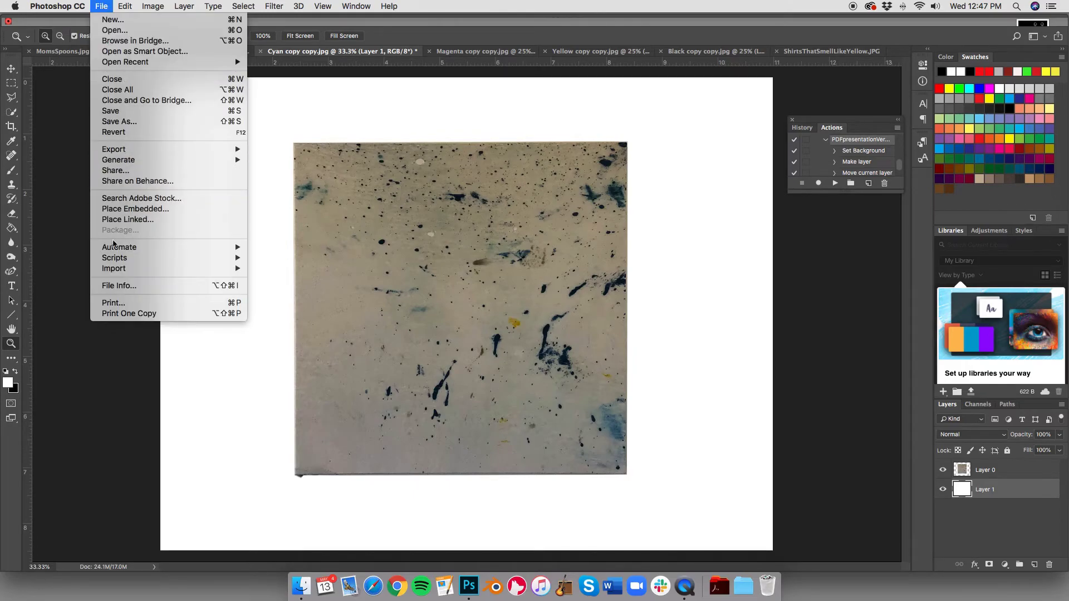
mouse_move(121, 252)
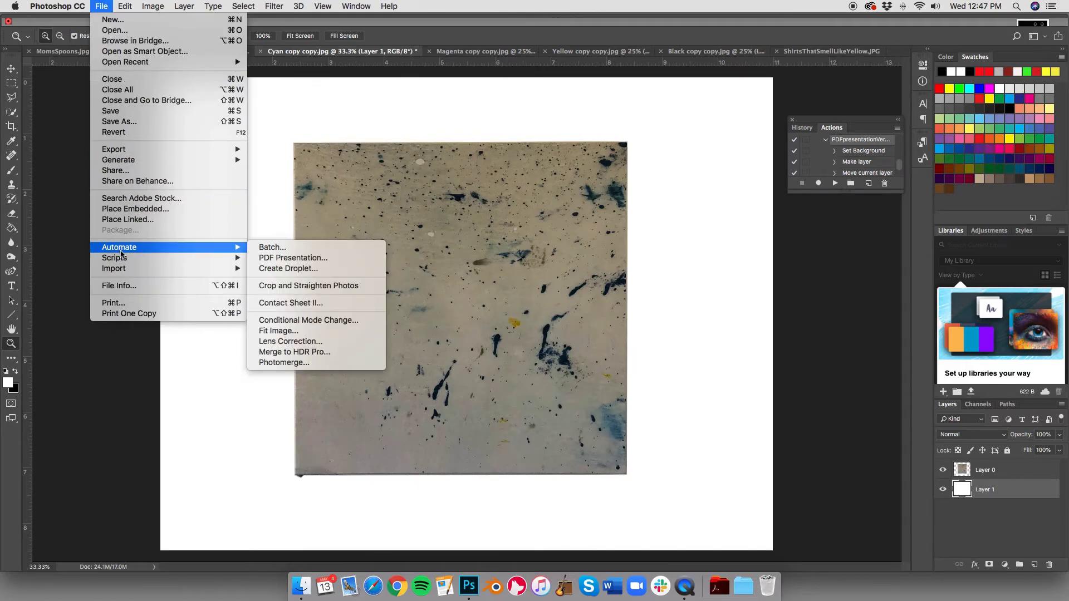
click(299, 259)
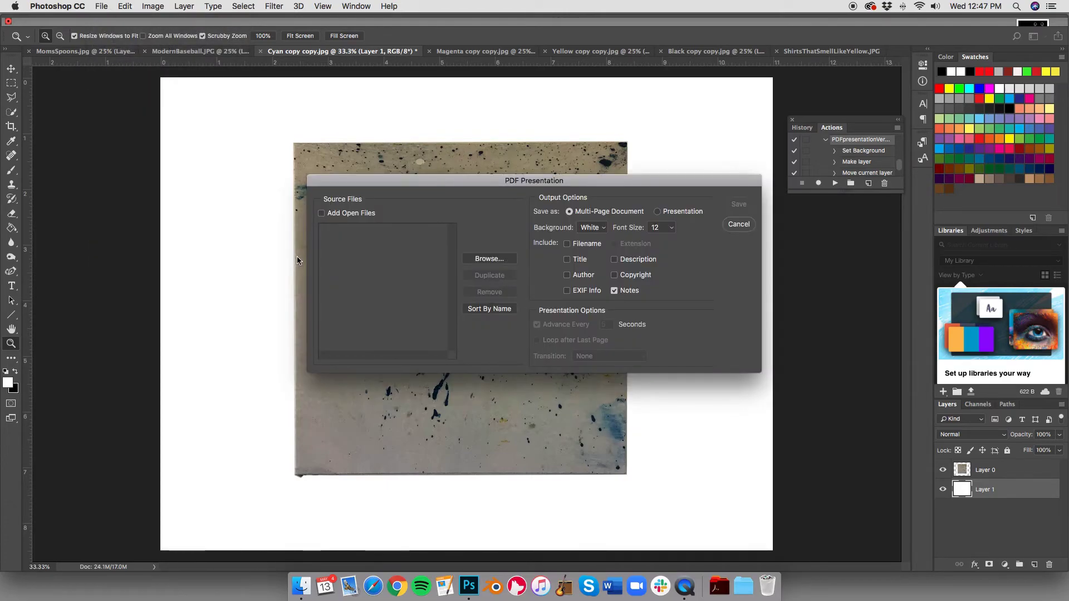
click(321, 215)
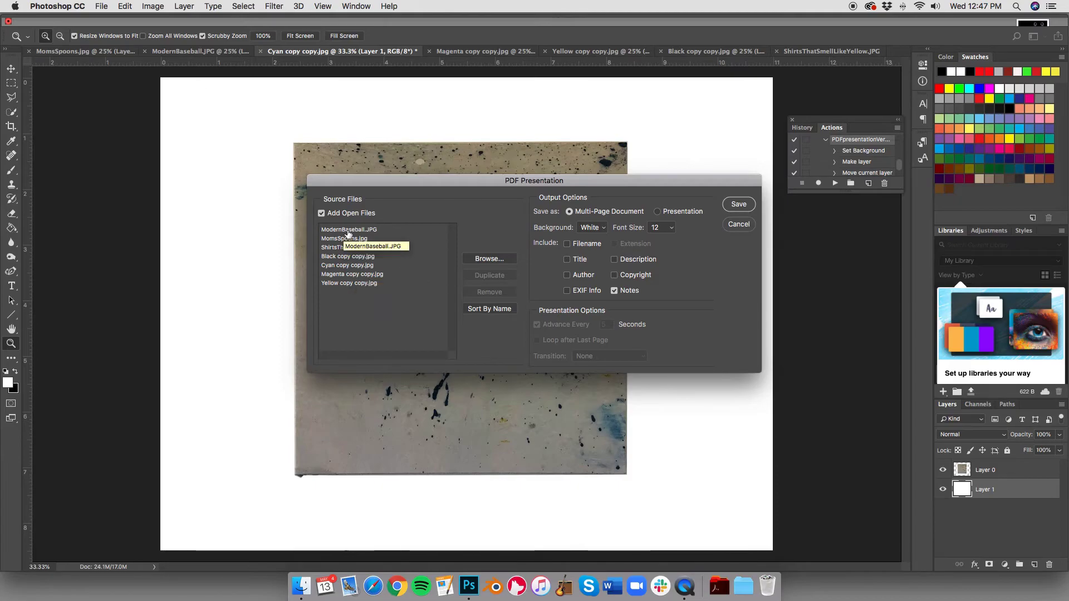
drag(346, 239, 340, 279)
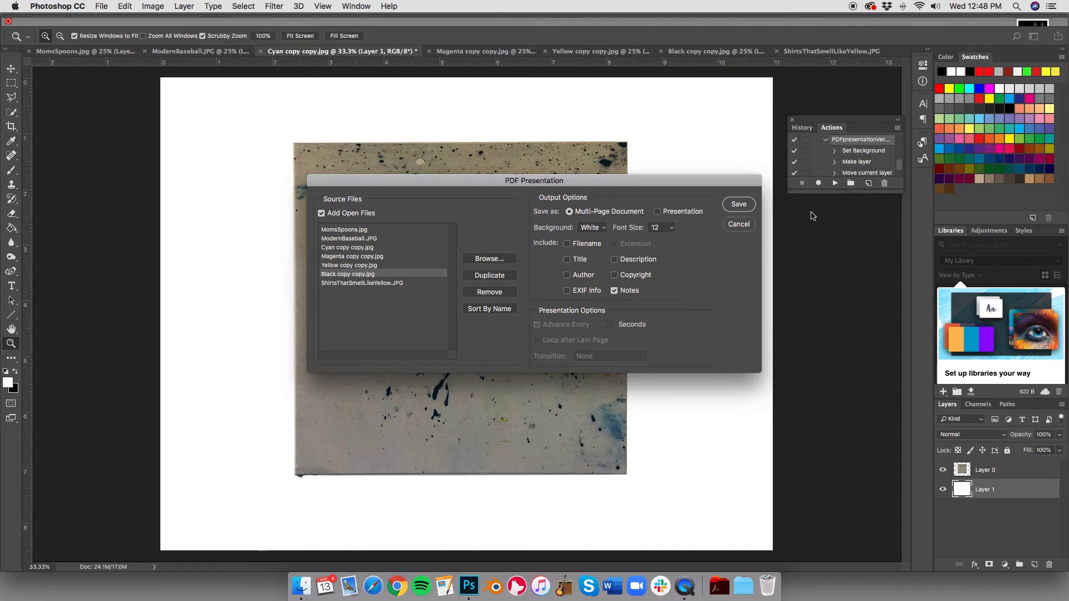
Save the multi-page PDF as MFAdocumentation in the Photoshop 5 folder inside Documents > Megalo.
click(738, 205)
click(399, 195)
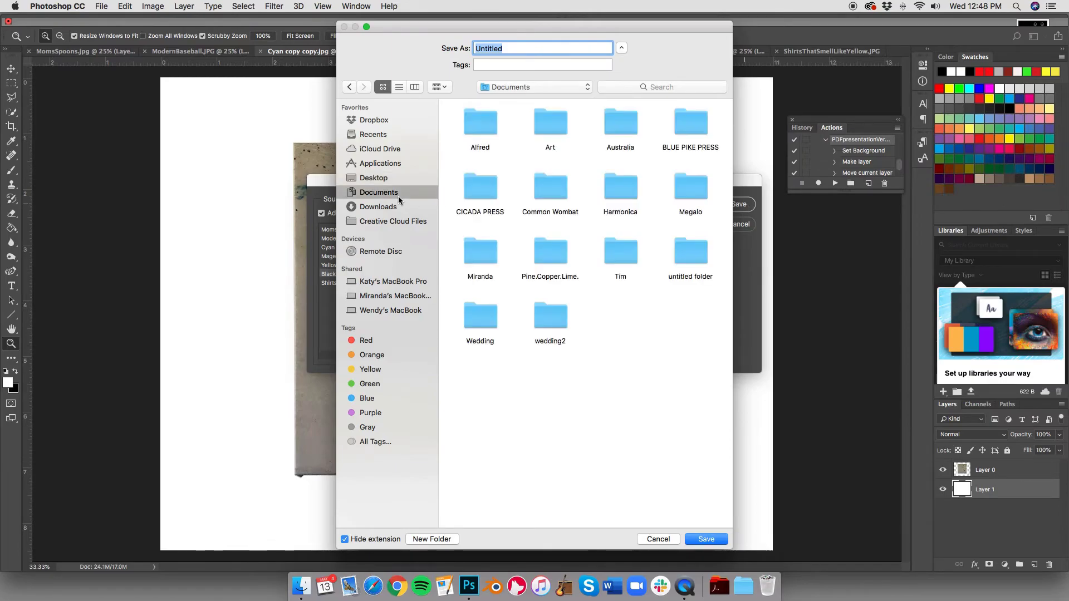
double_click(696, 194)
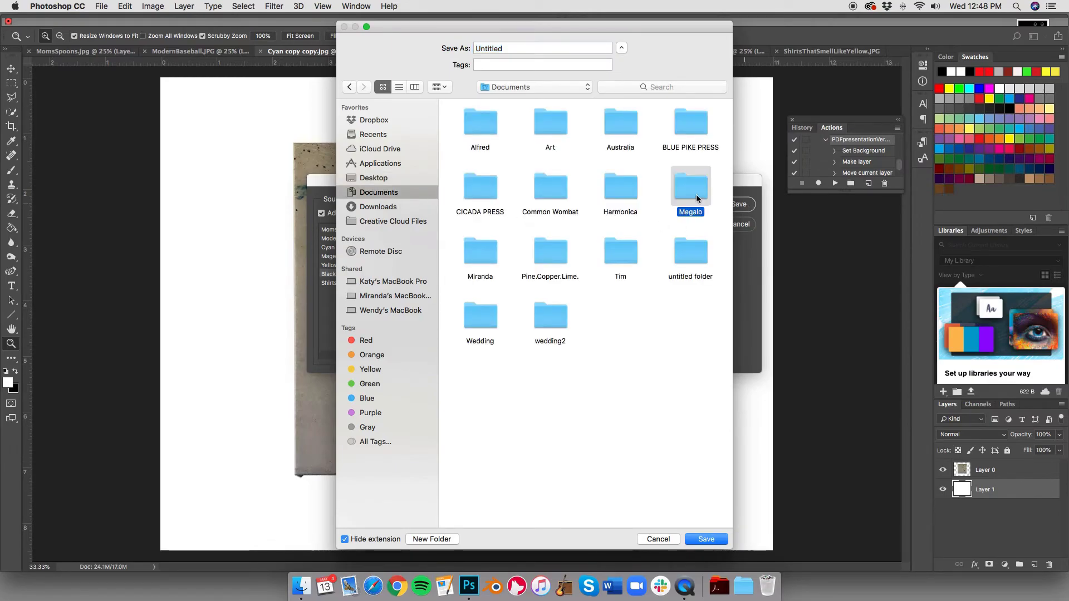
double_click(553, 192)
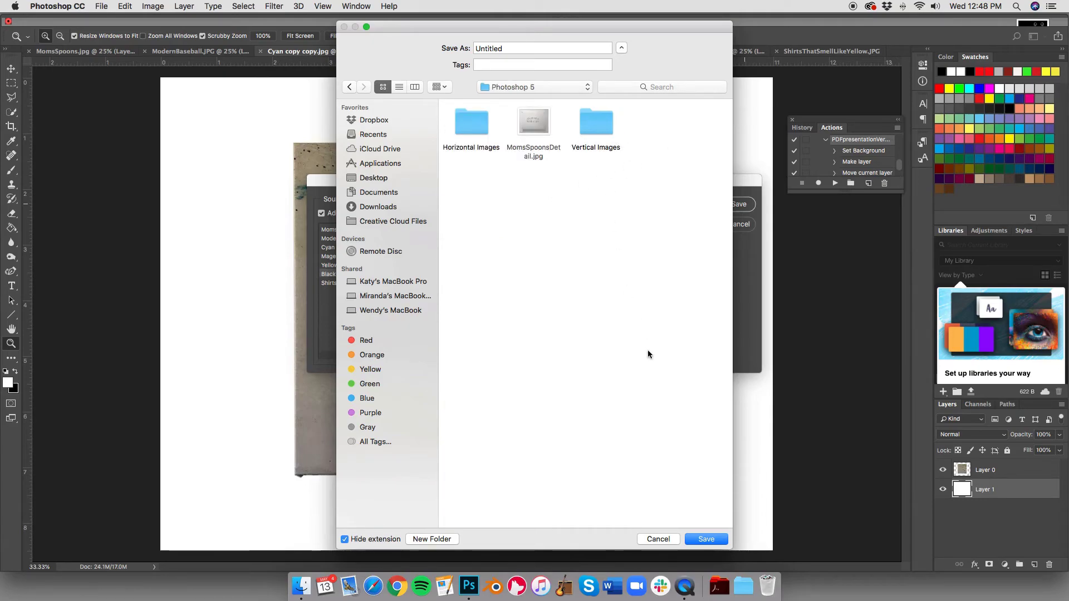
double_click(510, 49)
text(MFAdocumentation)
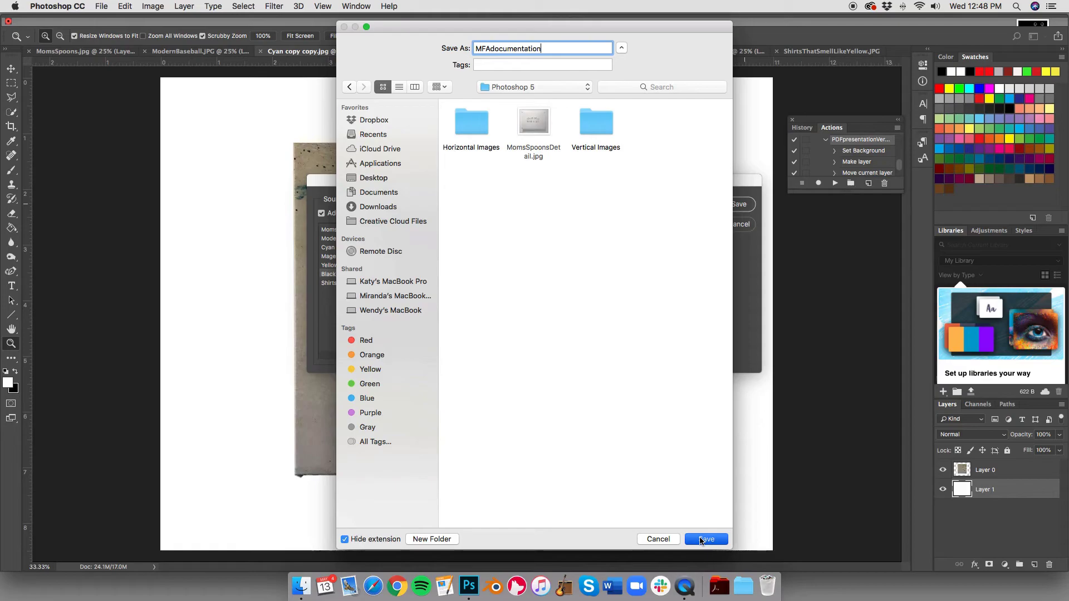
key(Return)
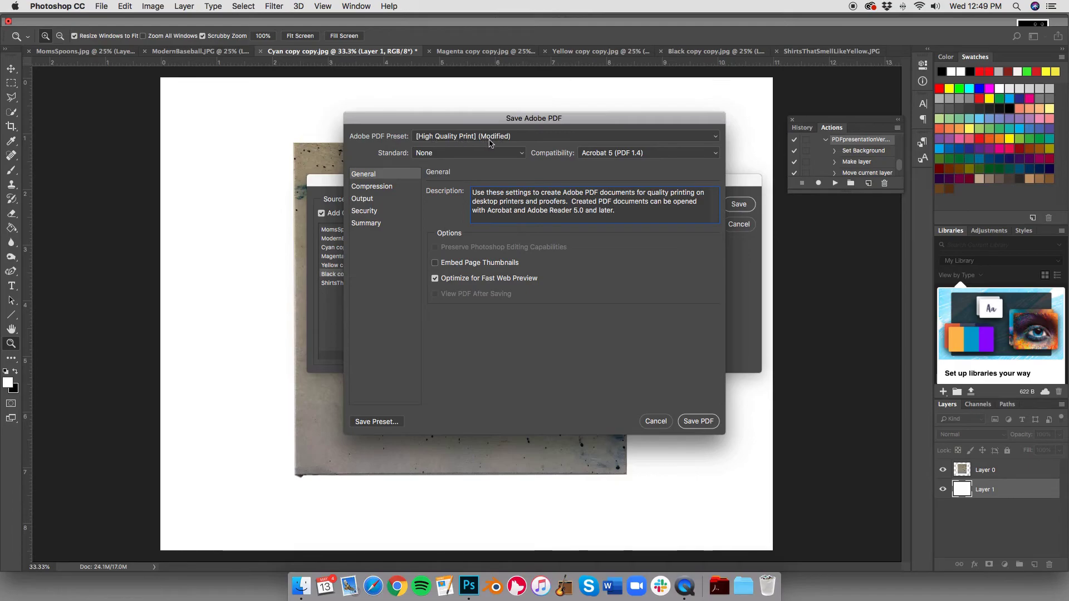
Choose the Smallest File Size PDF preset and set the compression image quality to Maximum.
click(523, 141)
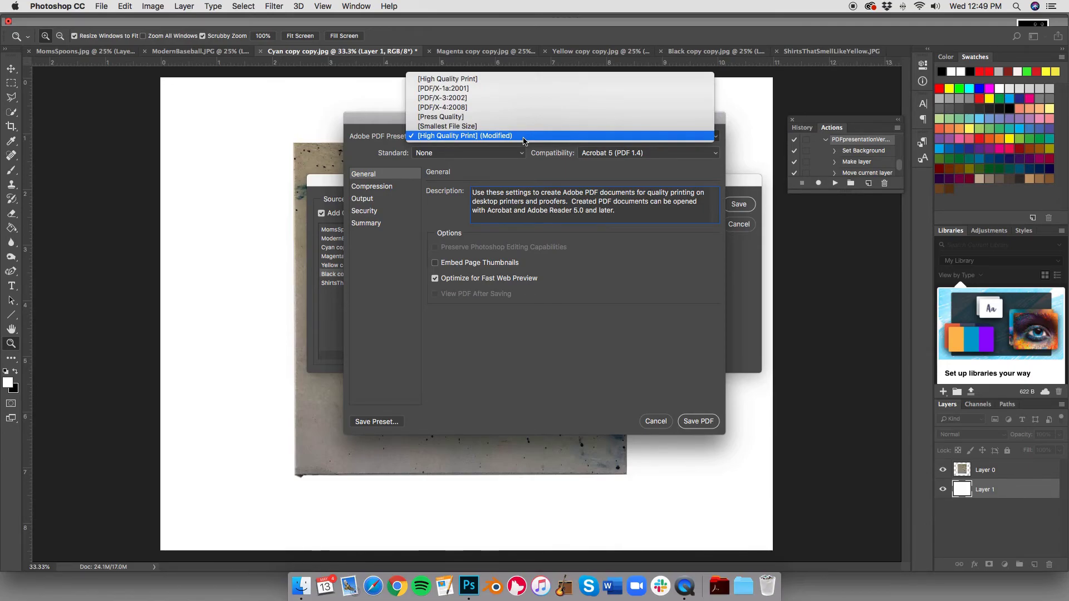
click(536, 127)
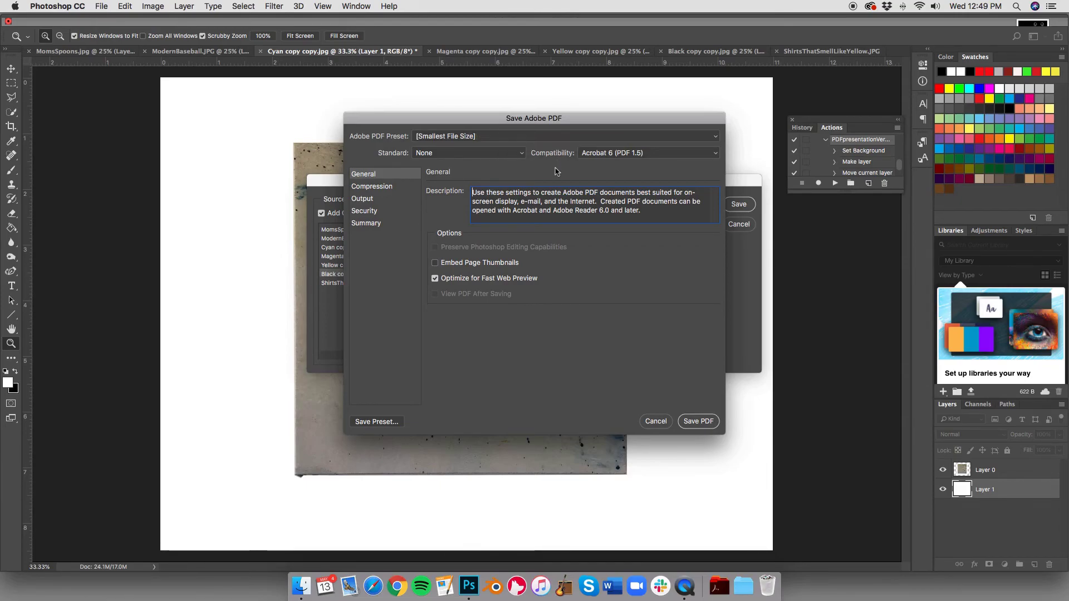
click(380, 187)
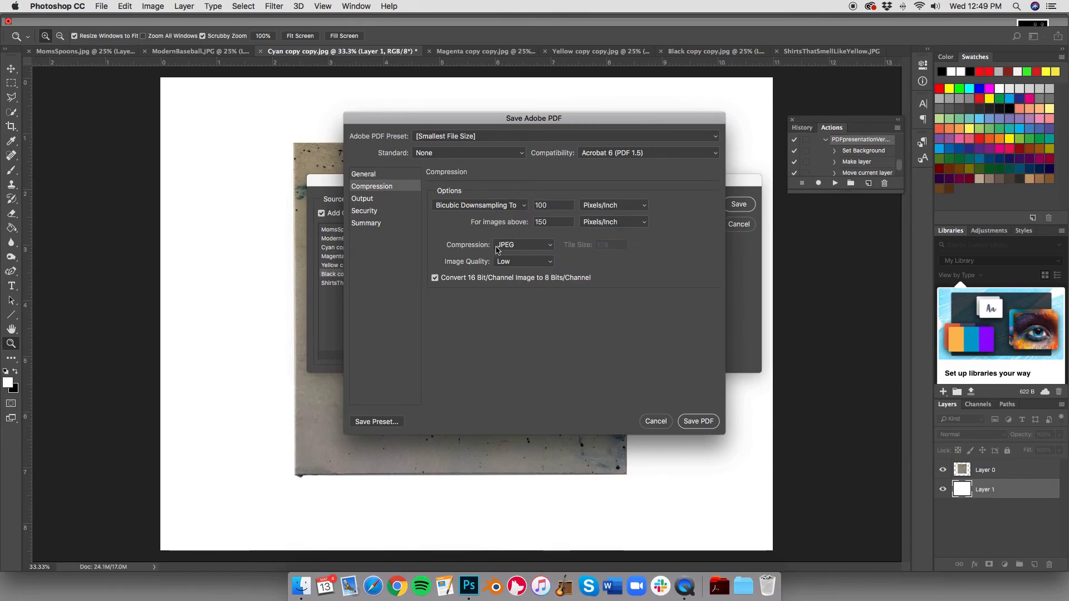
click(508, 266)
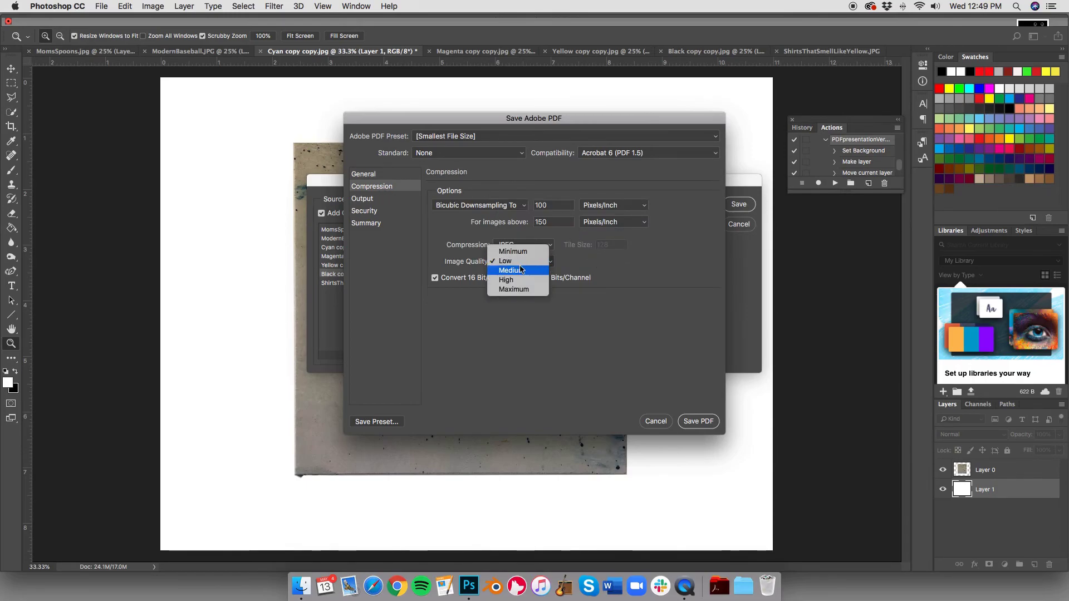
click(529, 289)
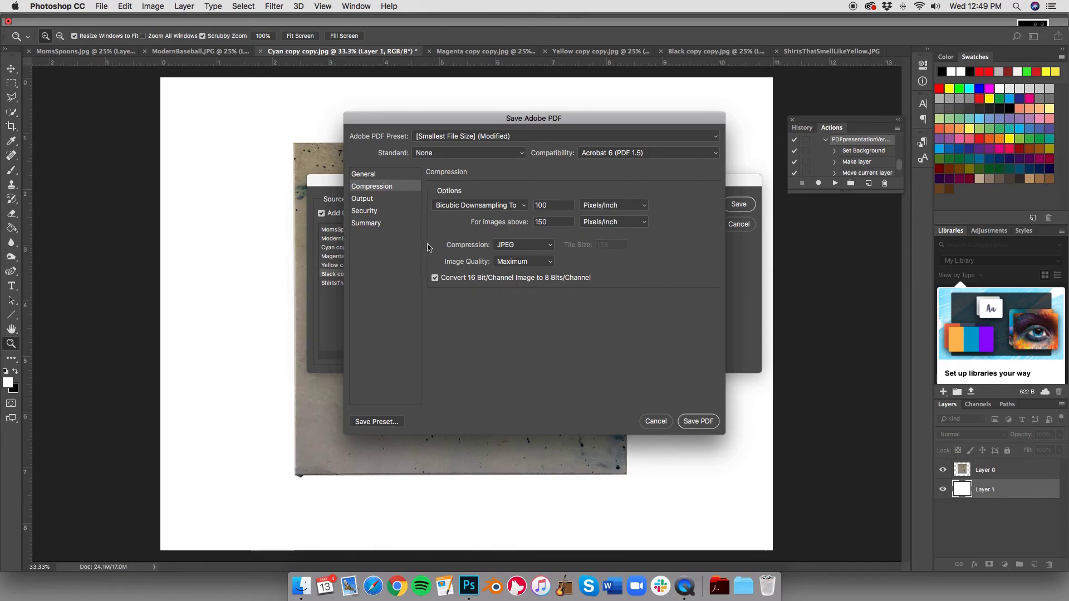
Review the PDF's output, security and summary settings without changing them, and save the PDF.
click(392, 204)
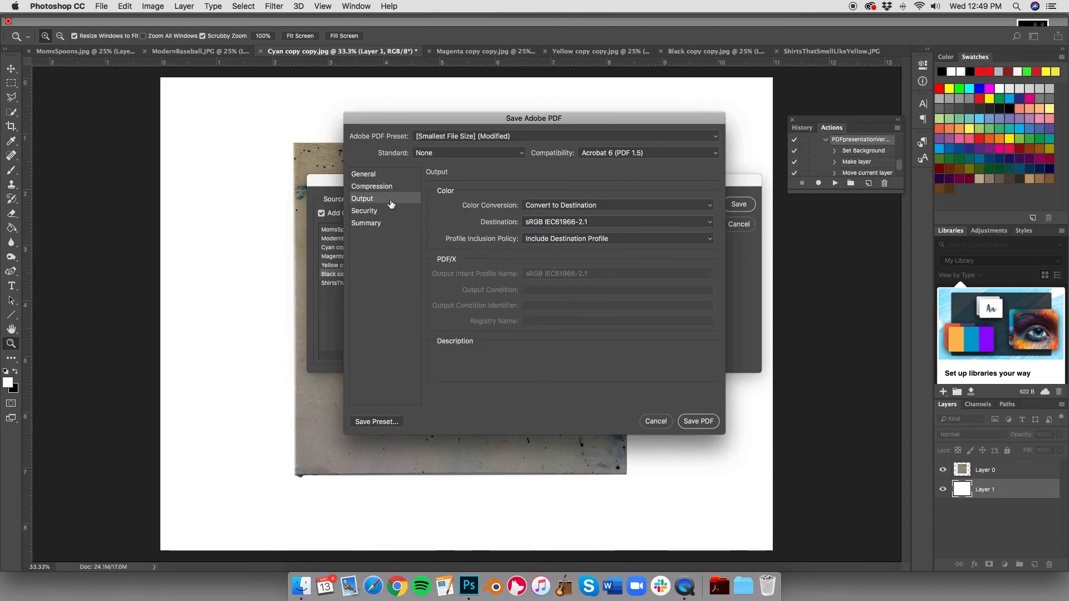
mouse_move(578, 206)
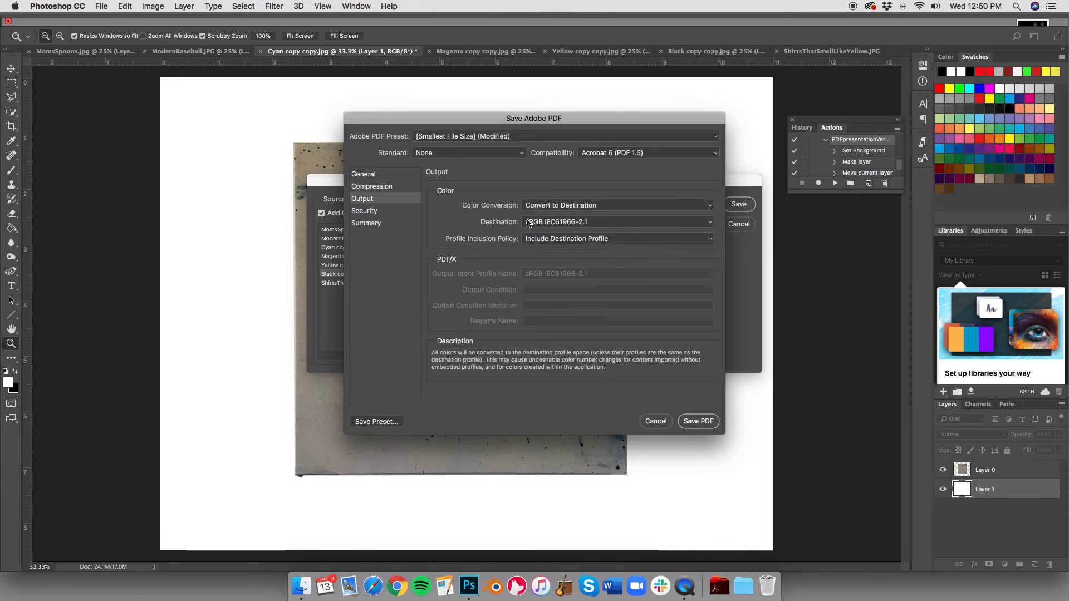
click(396, 213)
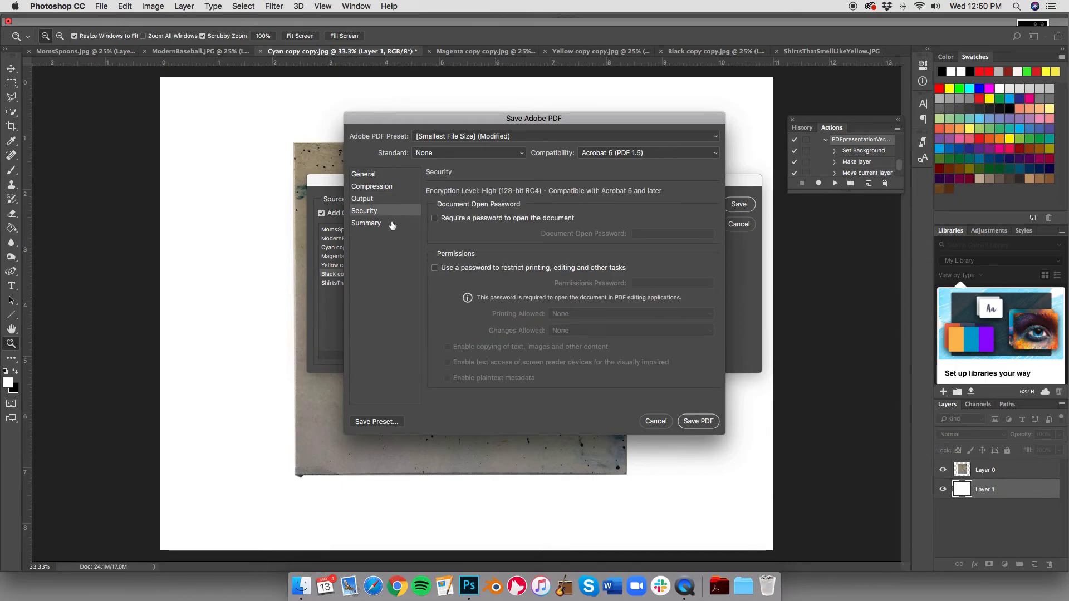
click(389, 224)
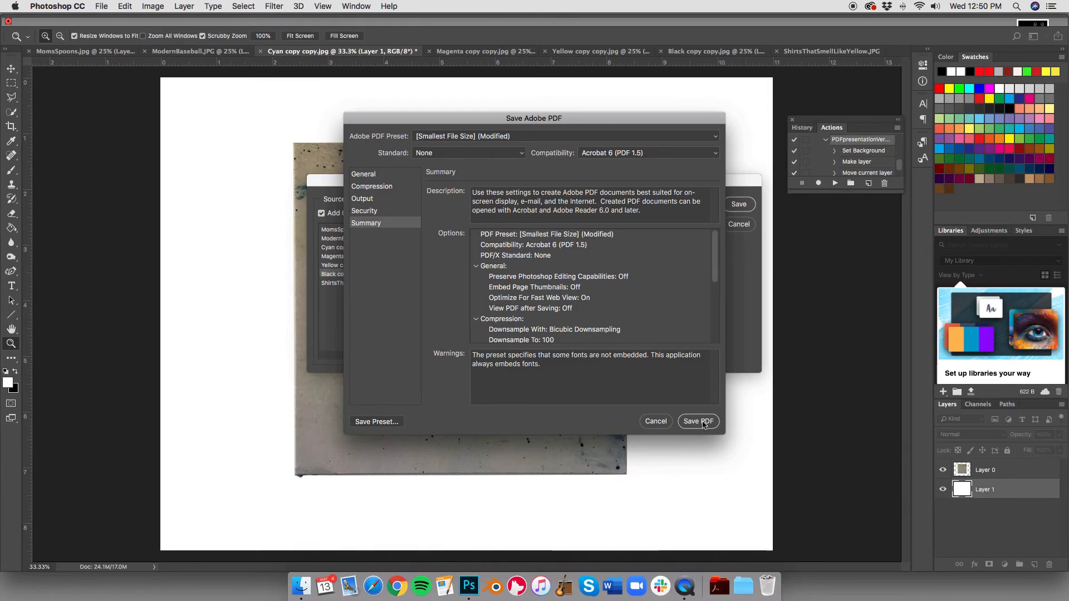
click(698, 421)
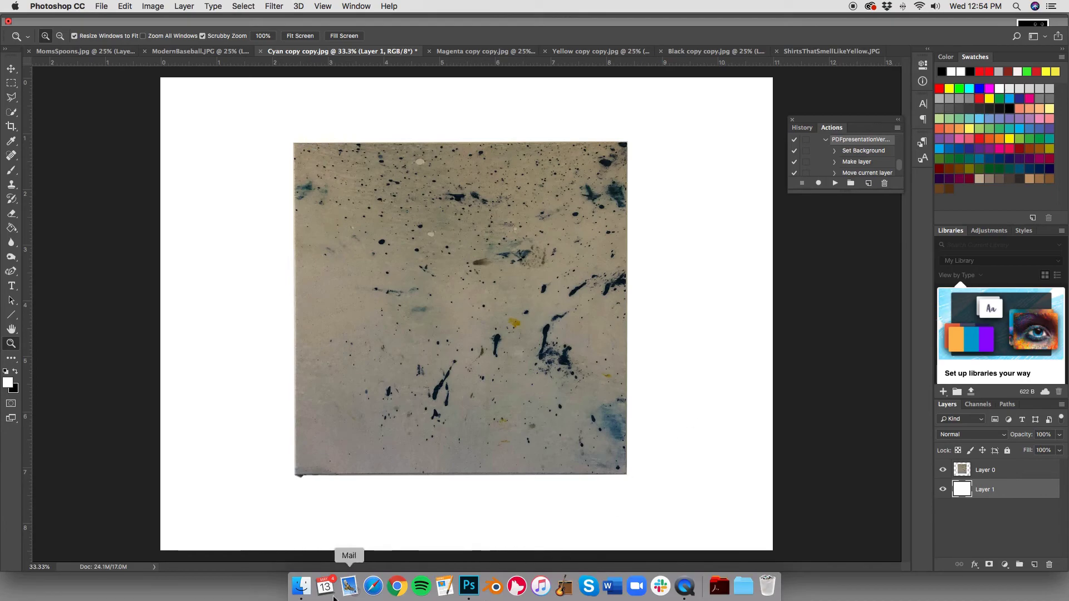
Switch to Finder and open MFAdocumentation.pdf from the Photoshop 5 folder inside Documents > Megalo.
click(307, 590)
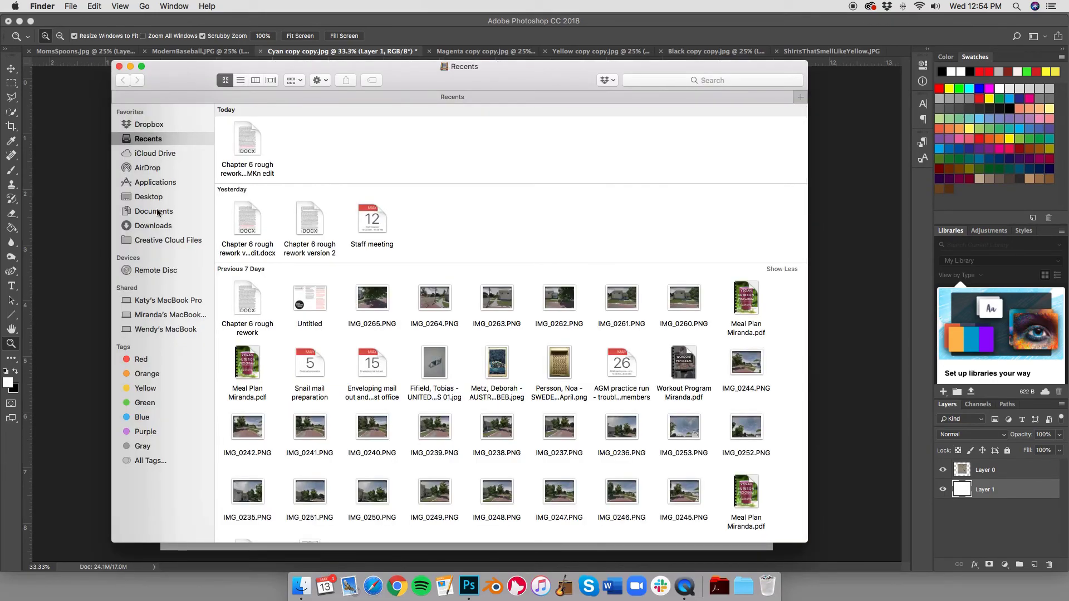
click(156, 212)
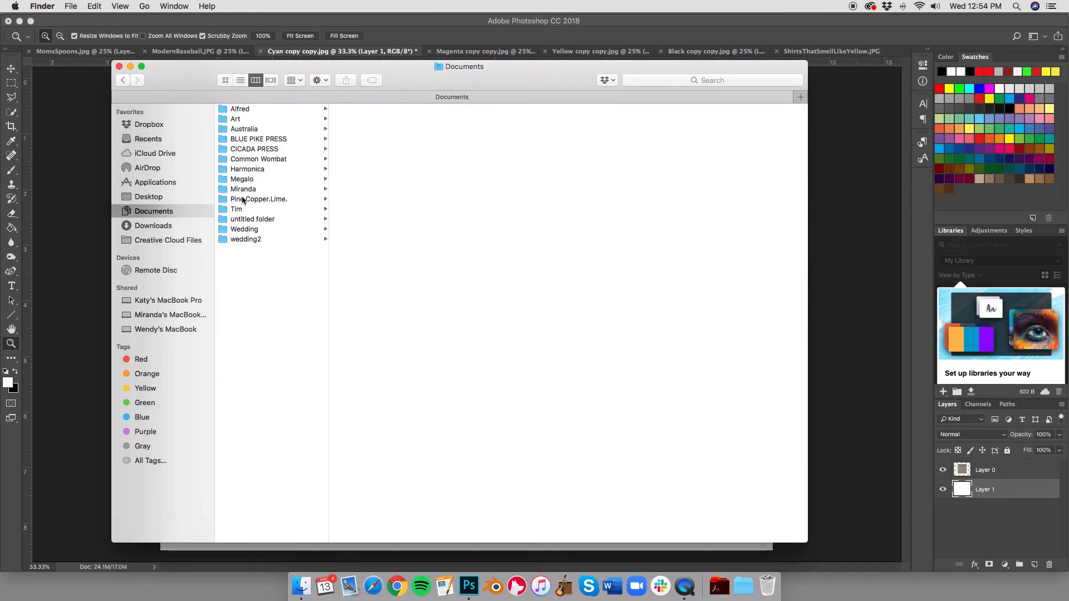
click(243, 179)
click(367, 159)
click(489, 119)
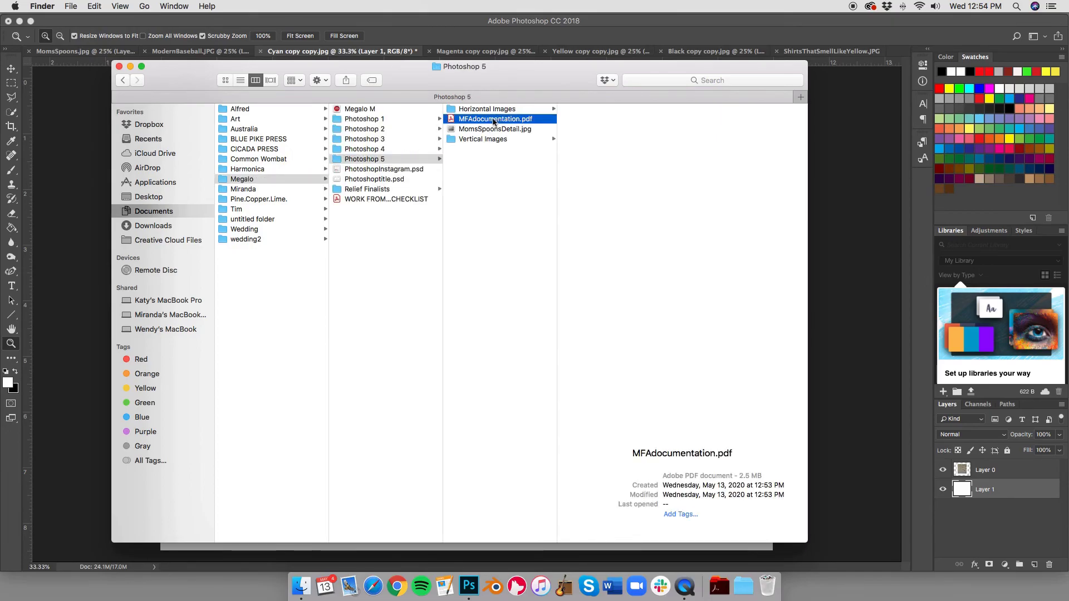
double_click(490, 119)
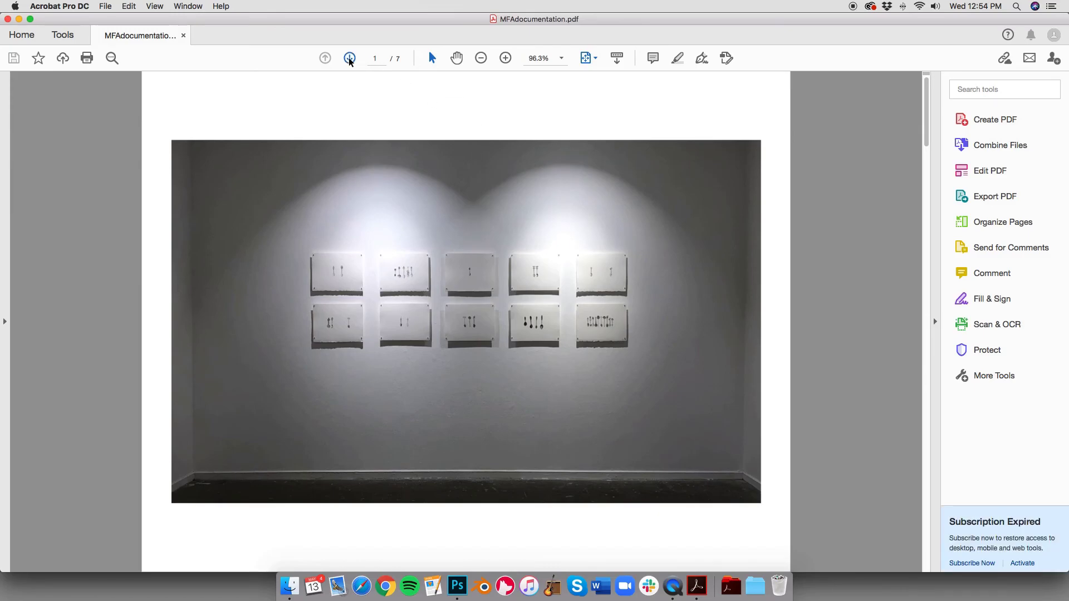
Page forward through MFAdocumentation.pdf from the first to the last page, examining each photo's placement on its white page.
click(349, 58)
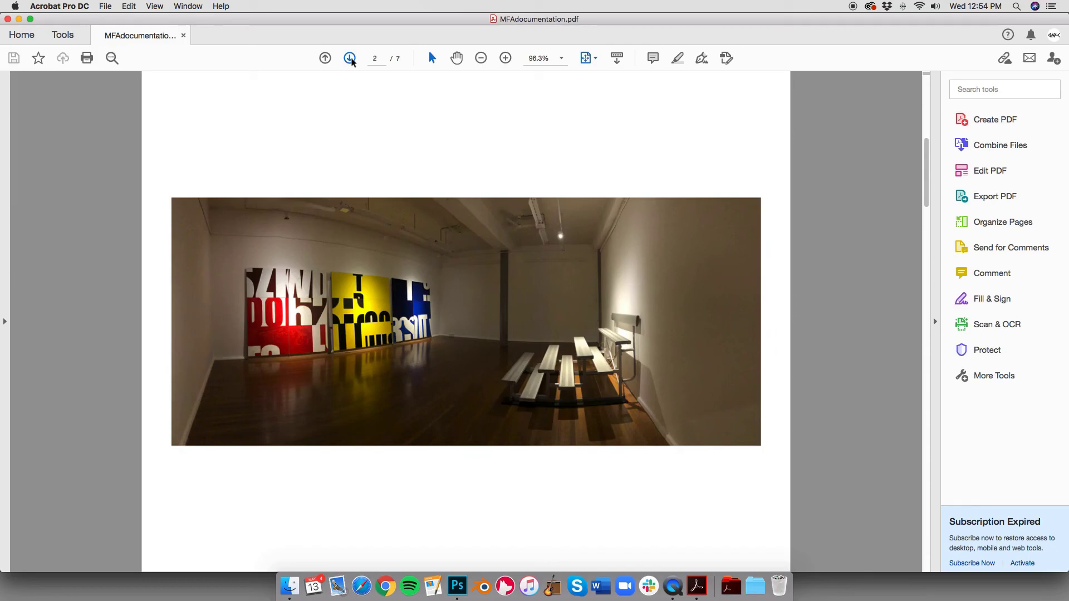
click(350, 58)
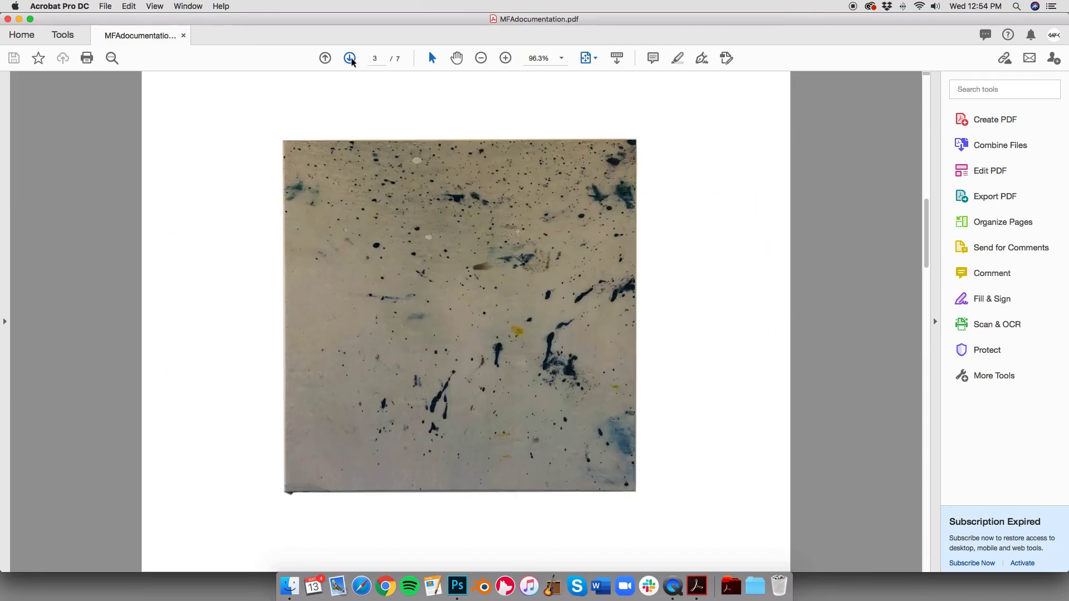
click(350, 58)
click(349, 58)
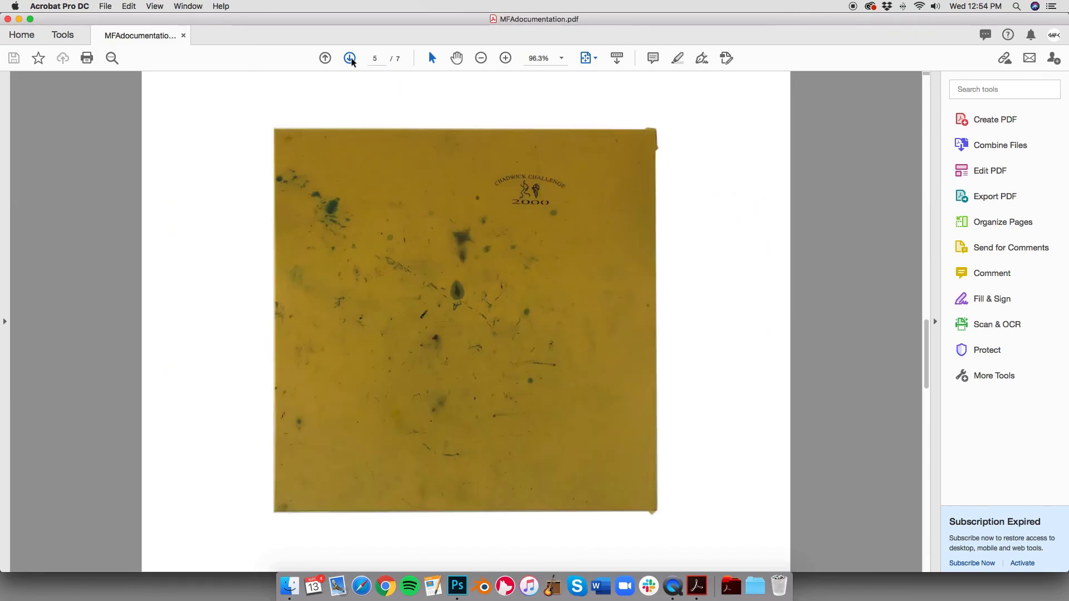
click(349, 58)
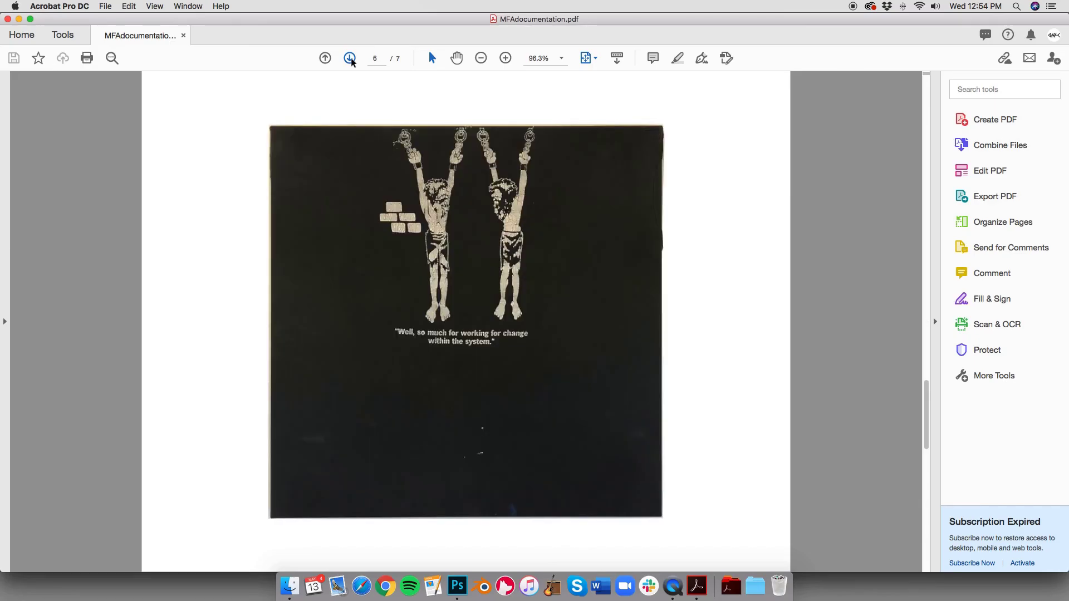
click(350, 58)
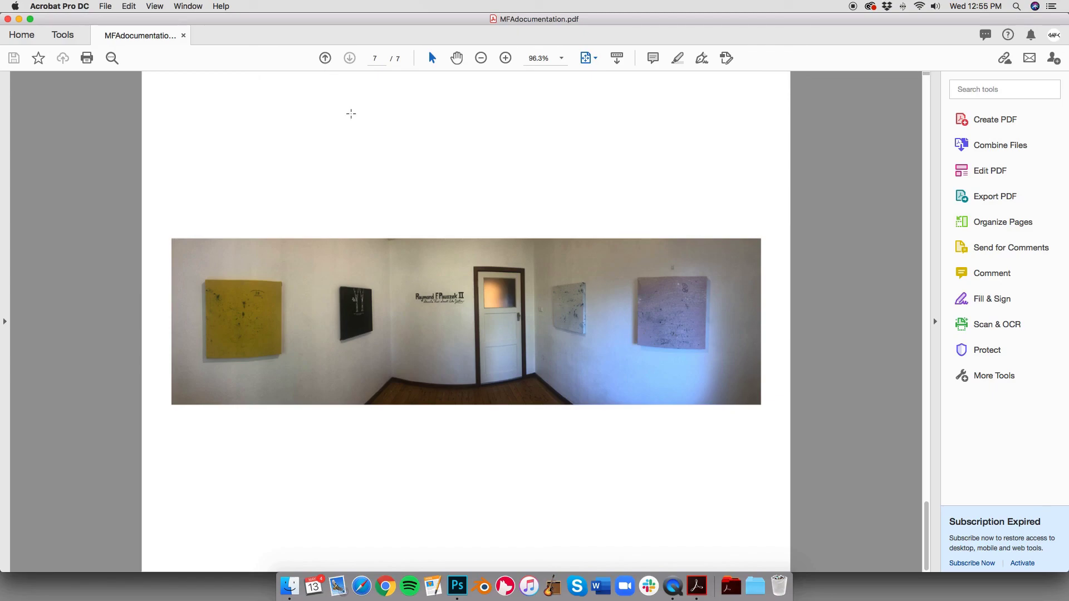
Page back through the PDF from the last page to the first to recheck the placed photos.
click(326, 58)
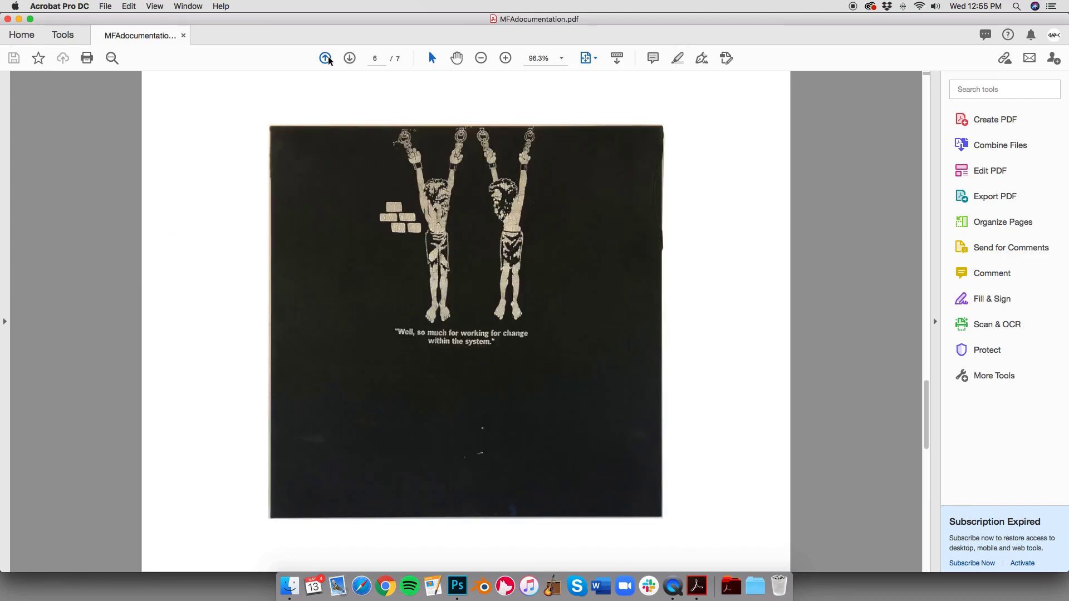
click(327, 59)
click(327, 59)
click(327, 59)
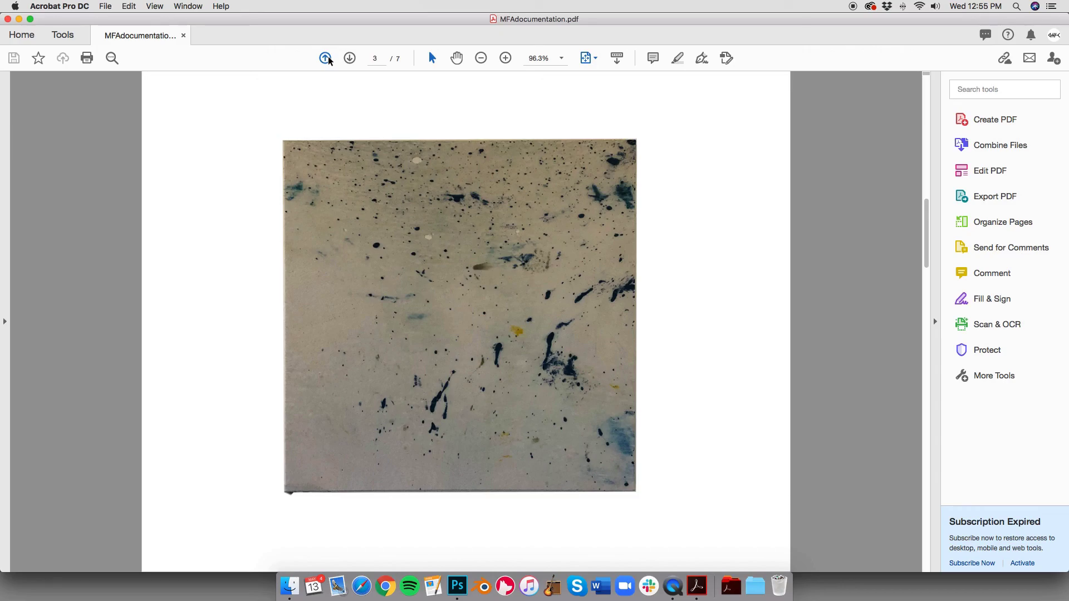
click(326, 58)
click(325, 58)
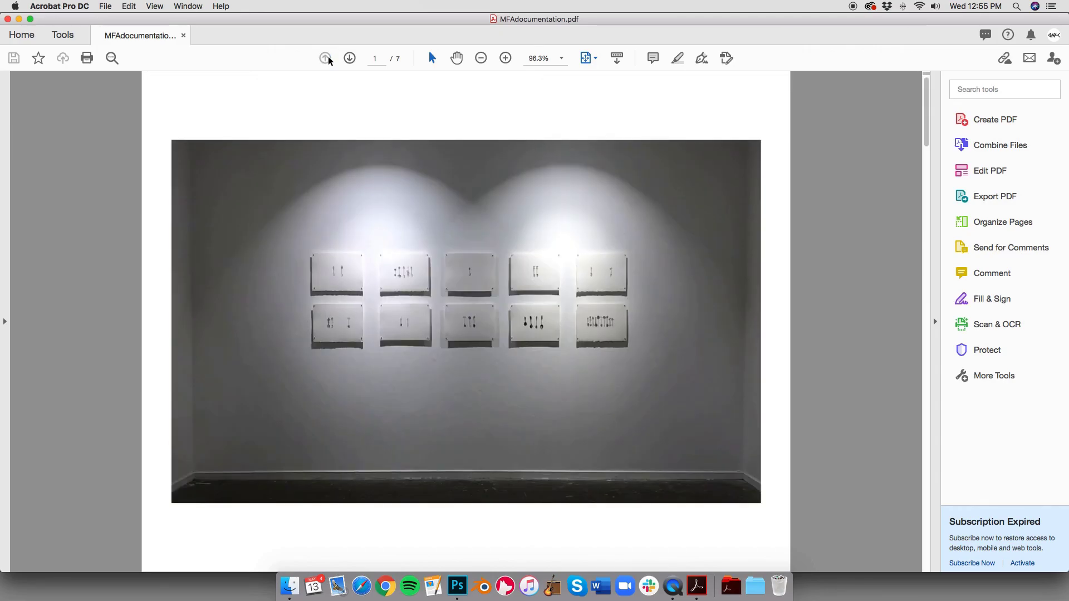